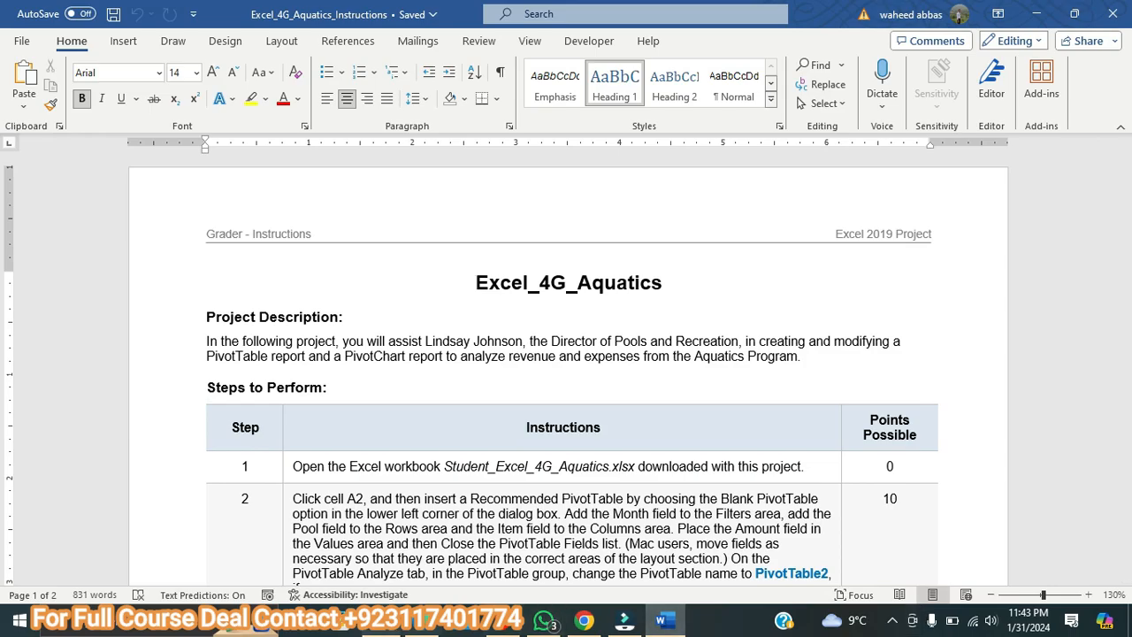
# Switch to File Explorer and view the 4G_Aquatics_Final_Result image in Photos, closing it after viewing
pyautogui.click(380, 621)
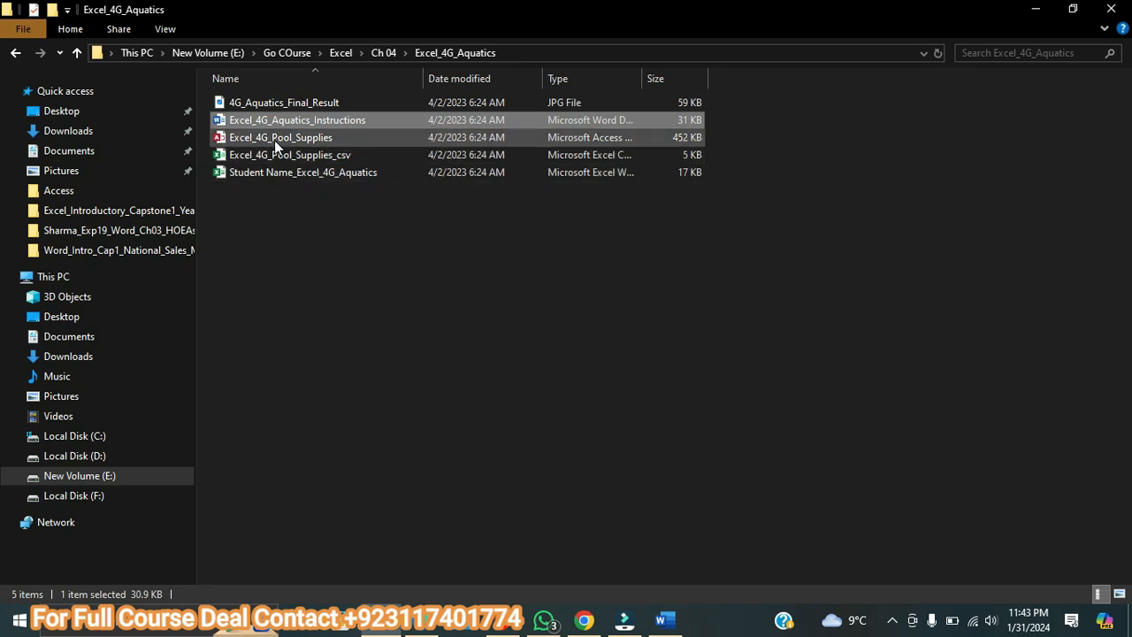
pyautogui.click(267, 107)
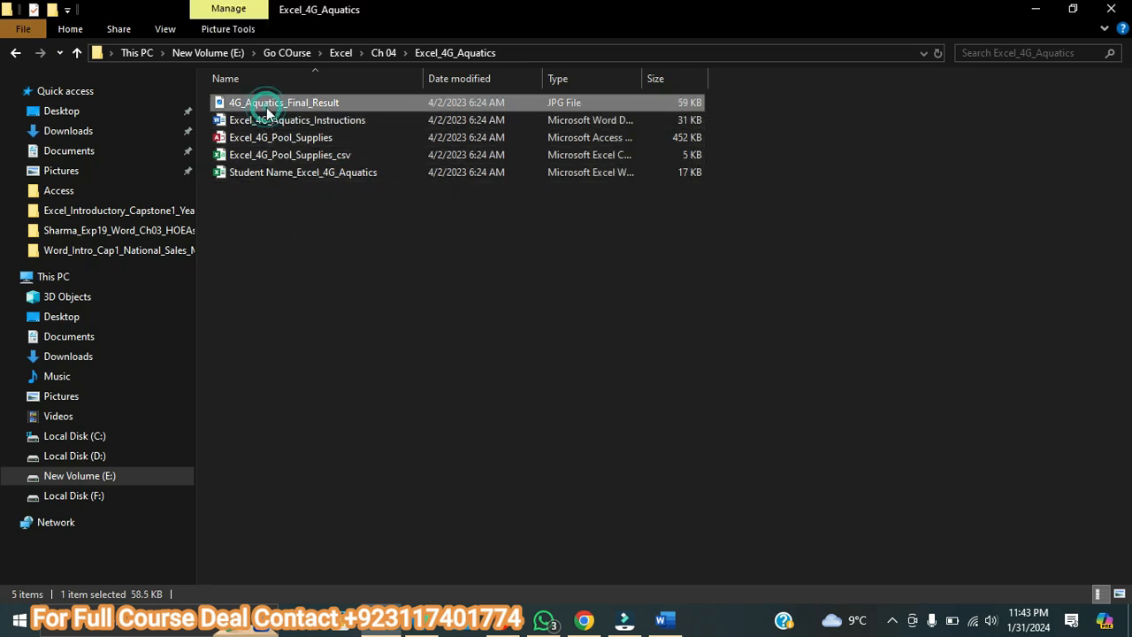
pyautogui.doubleClick(267, 107)
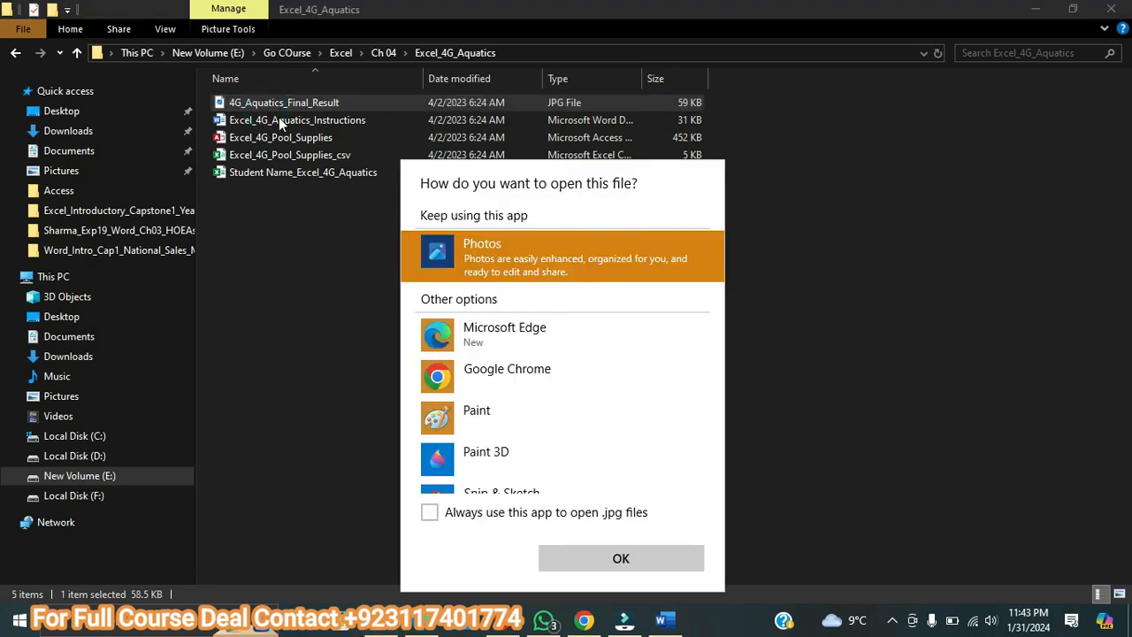
pyautogui.click(630, 564)
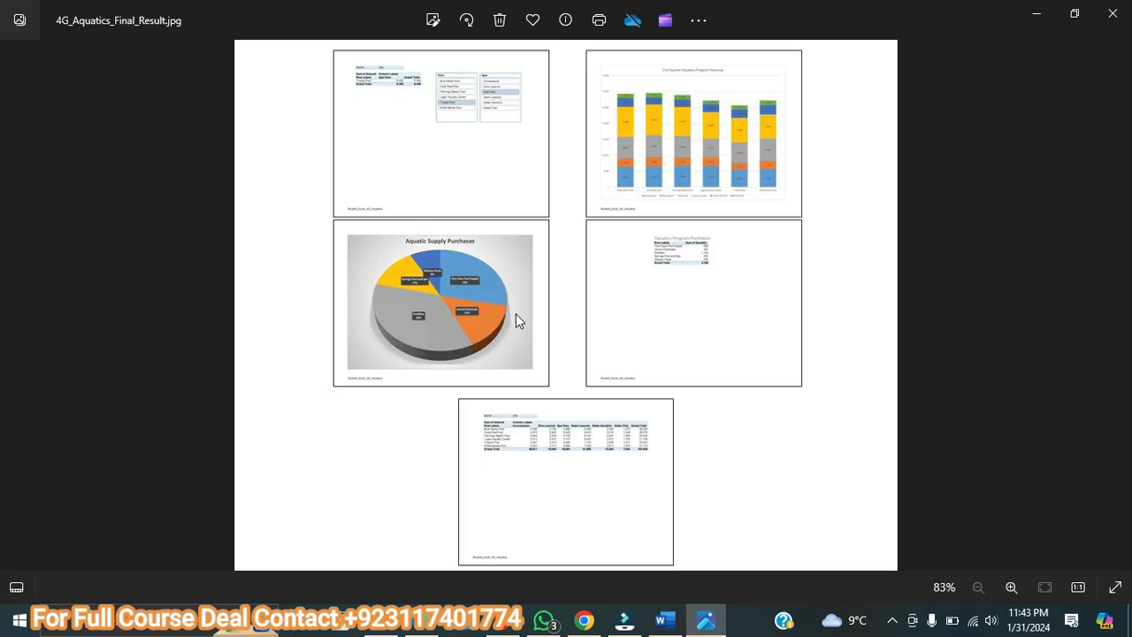
pyautogui.click(1112, 13)
# Open the Student Name_Excel_4G_Aquatics workbook from the Excel_4G_Aquatics folder in Excel
pyautogui.click(364, 172)
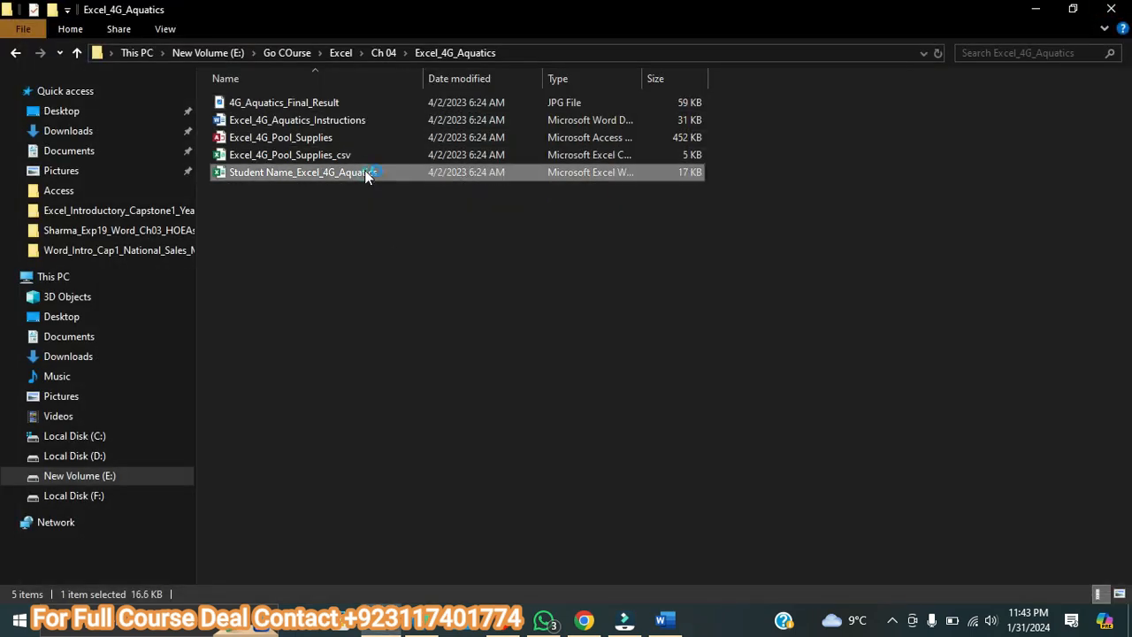
pyautogui.doubleClick(364, 172)
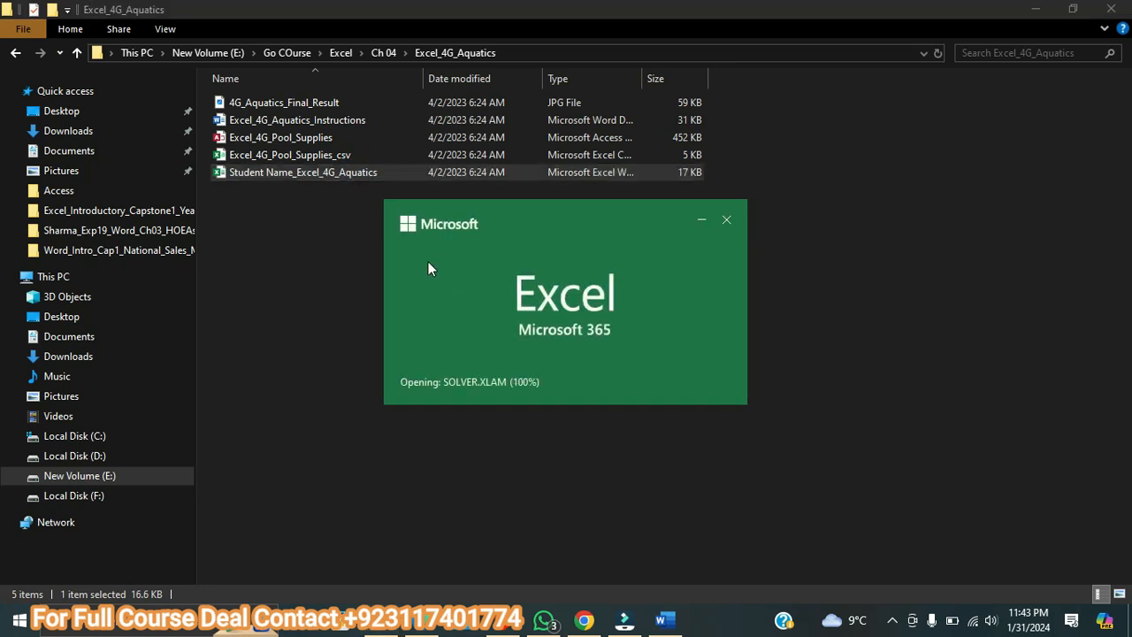
pyautogui.click(665, 608)
pyautogui.click(692, 618)
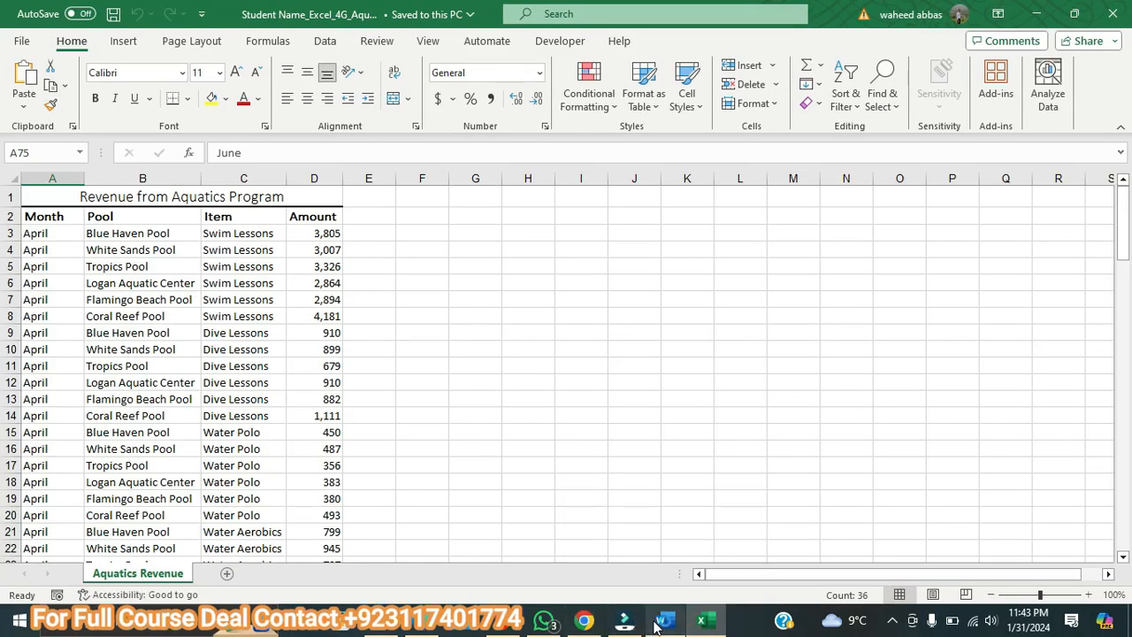
# Switch to the Word instructions, enlarge the step 2 instruction text to 10 pt and highlight it in yellow
pyautogui.click(663, 621)
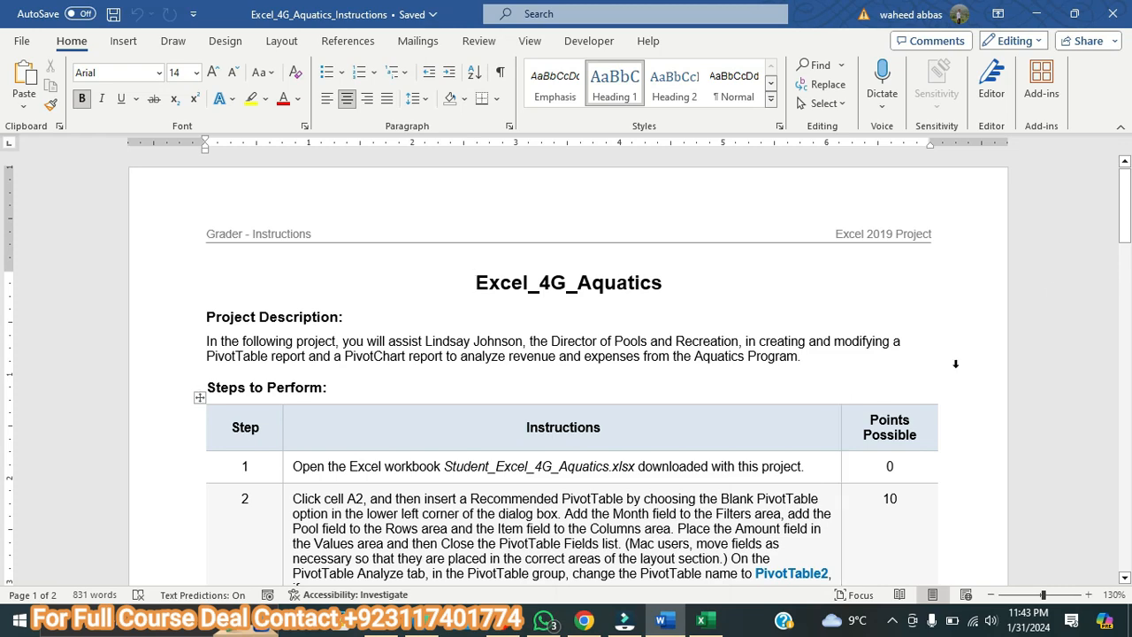
pyautogui.moveTo(1129, 205); pyautogui.dragTo(1130, 241)
pyautogui.moveTo(376, 384); pyautogui.dragTo(293, 293)
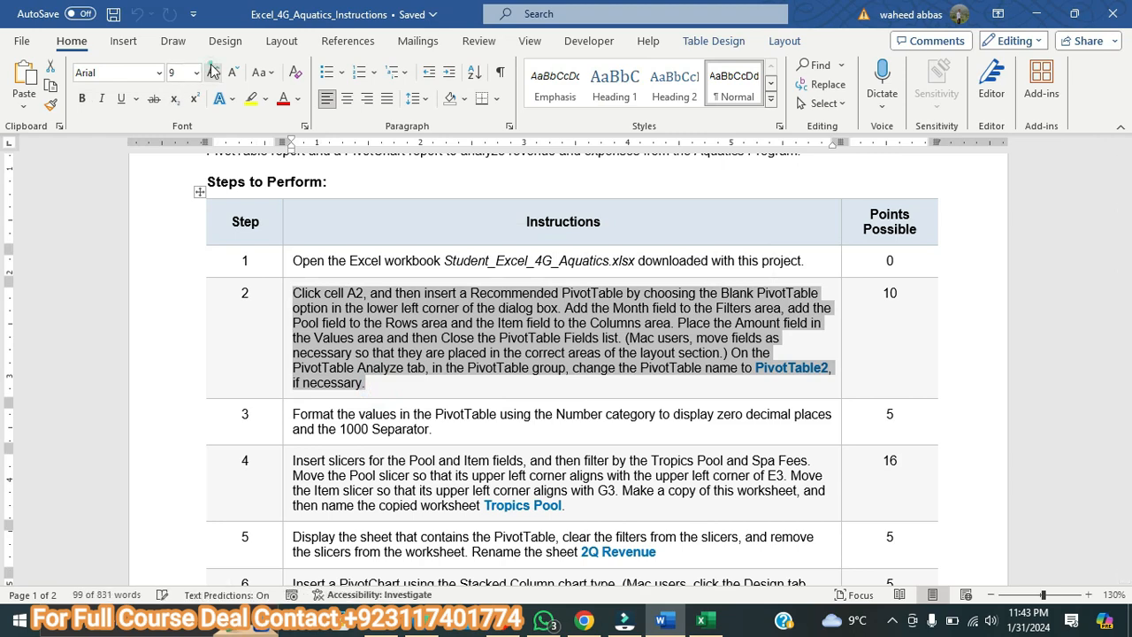
pyautogui.click(213, 71)
pyautogui.click(252, 98)
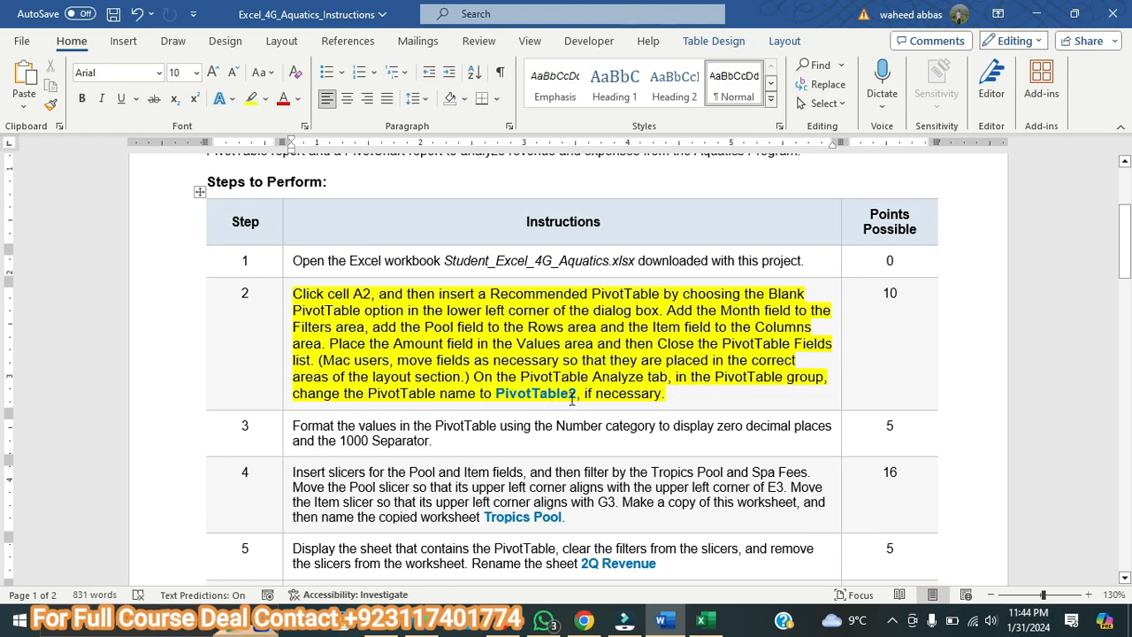
# Switch to Excel and insert a blank PivotTable through Recommended PivotTables, based on the Aquatics Revenue data at cell A2
pyautogui.click(691, 619)
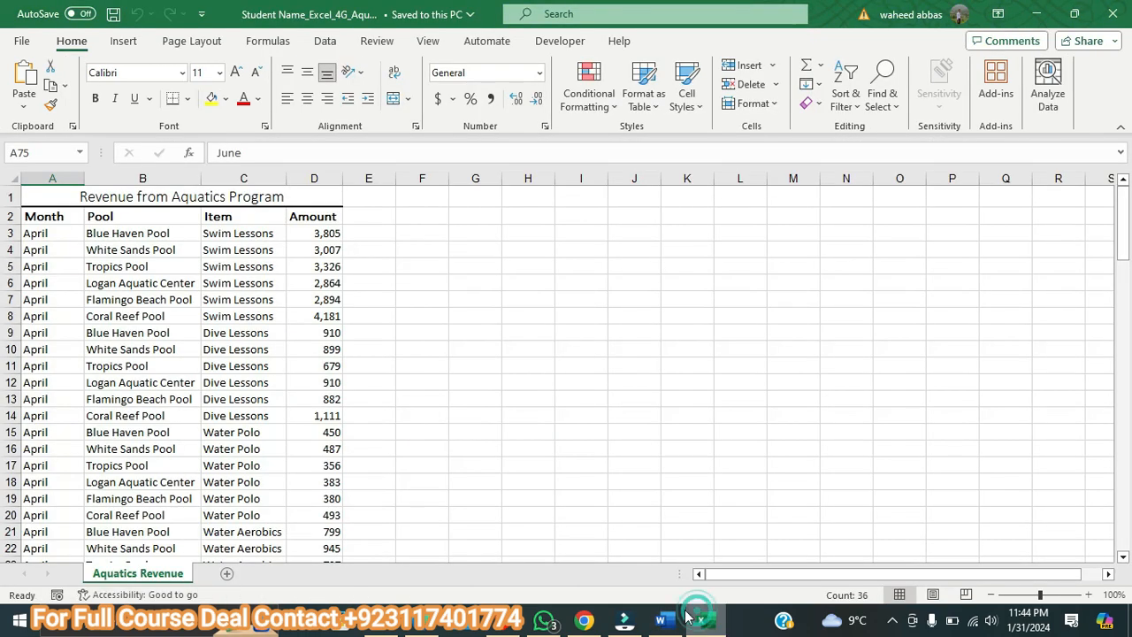
pyautogui.click(50, 219)
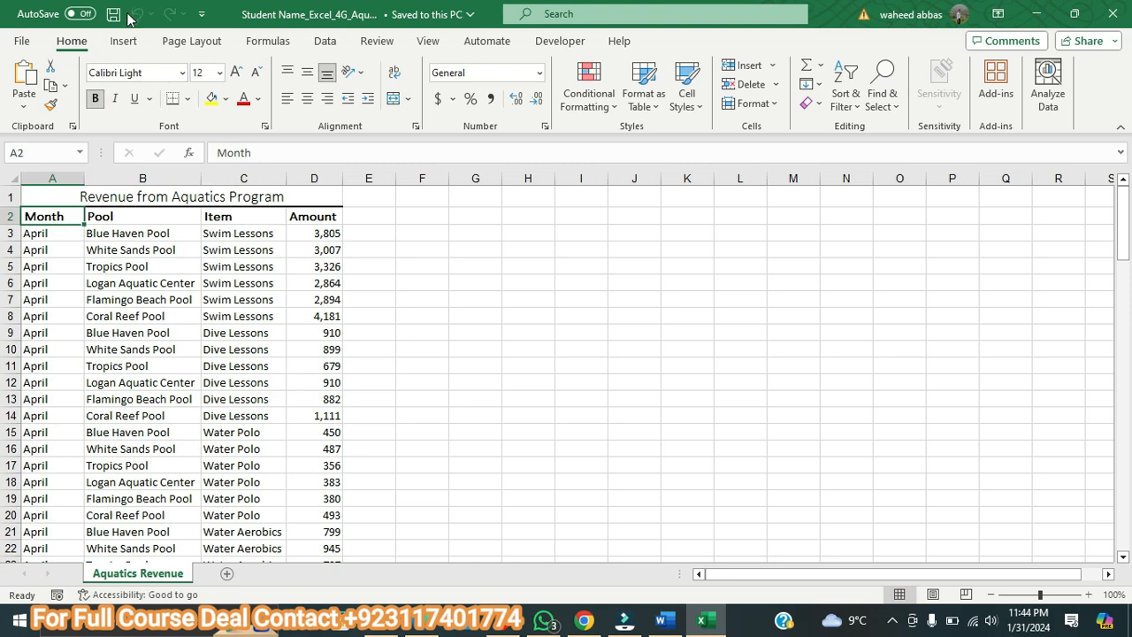
pyautogui.click(123, 42)
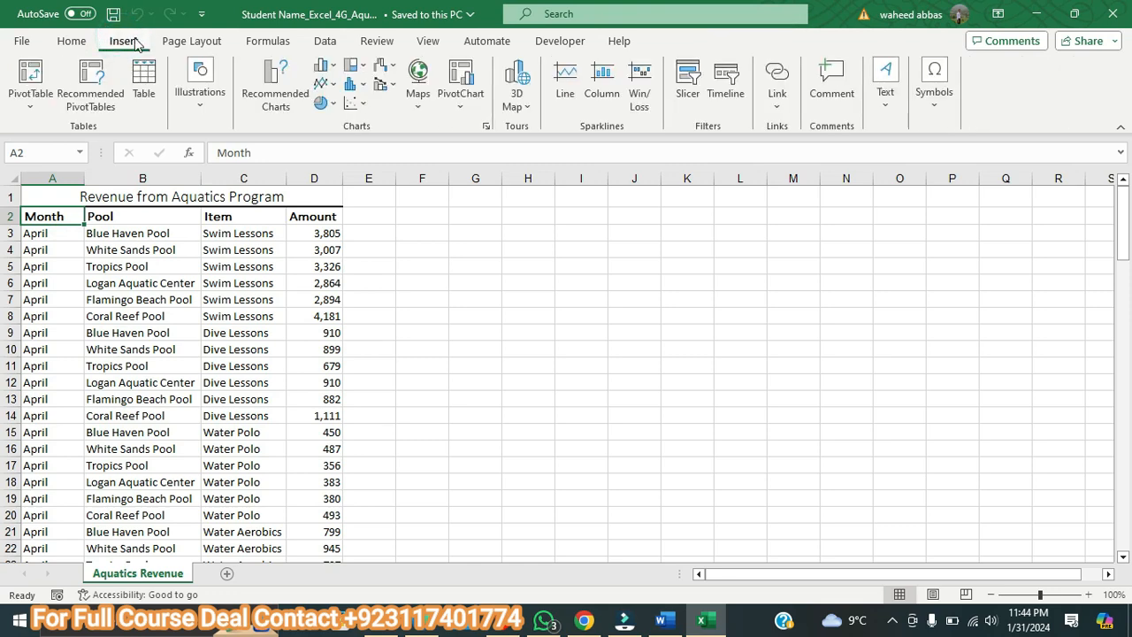
pyautogui.click(38, 106)
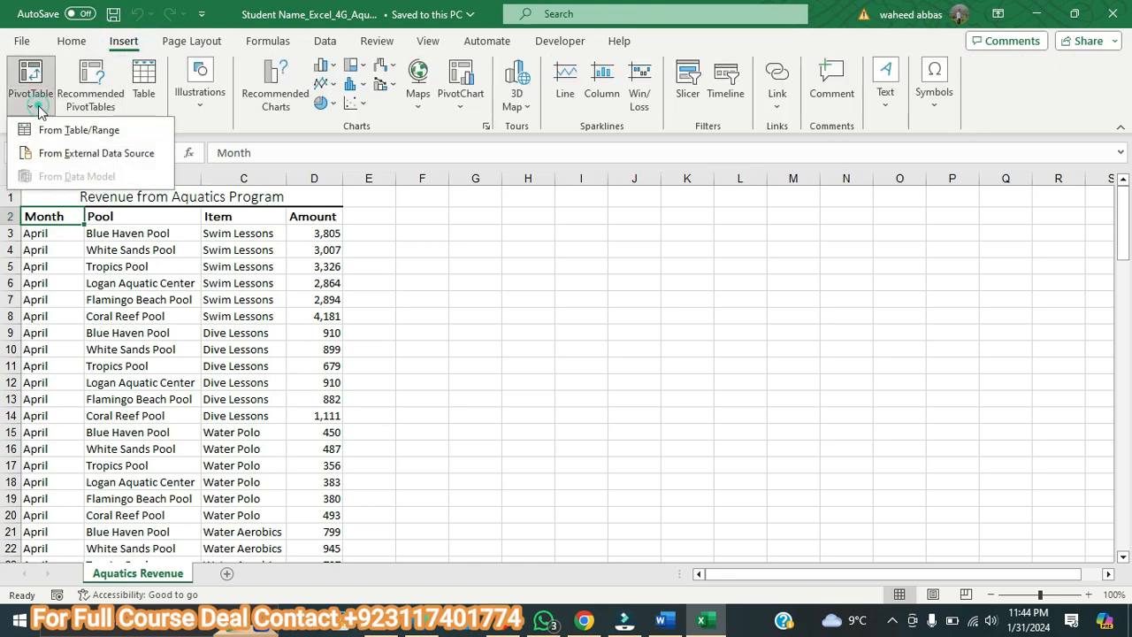
pyautogui.click(82, 92)
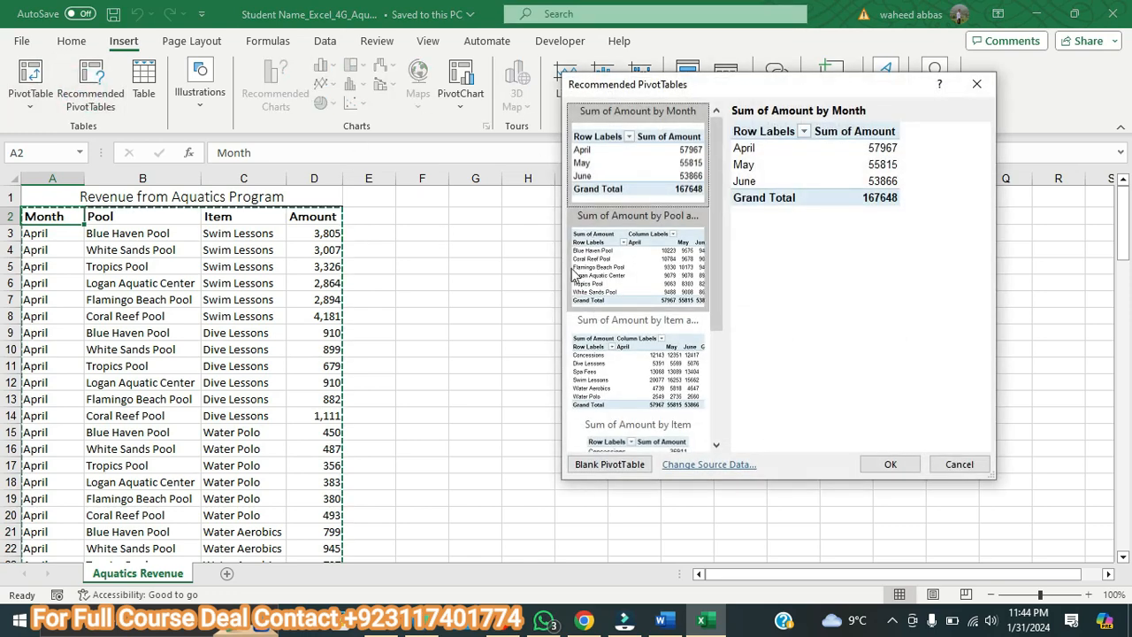
pyautogui.click(619, 469)
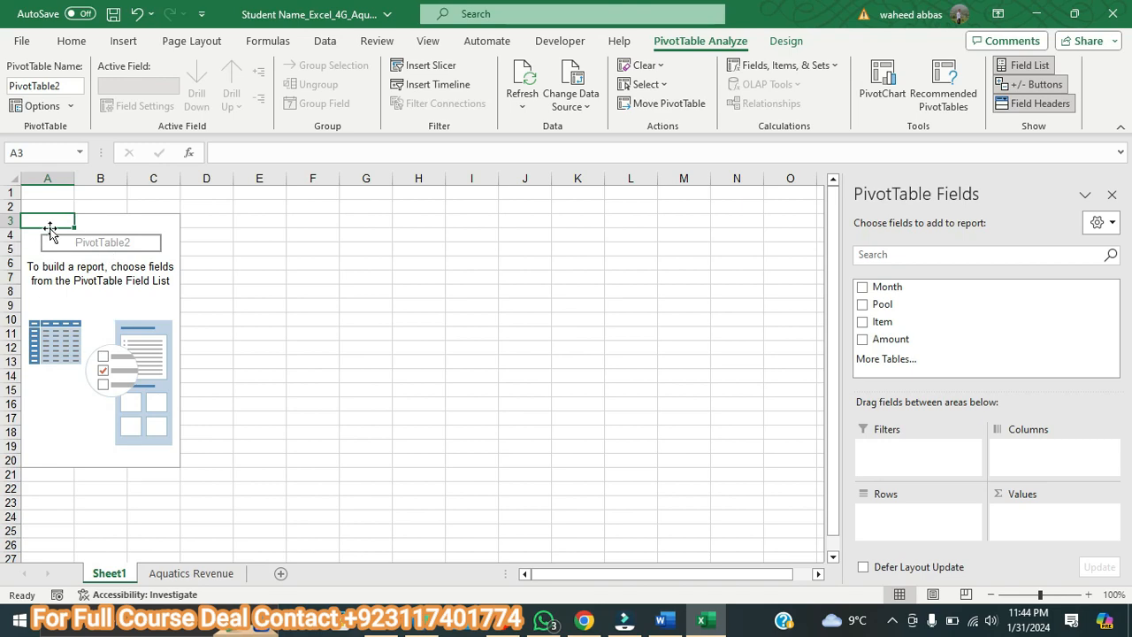
# Following the Word instructions, add the Month field to the PivotTable's Filters area and the Pool field to its Rows area
pyautogui.click(666, 621)
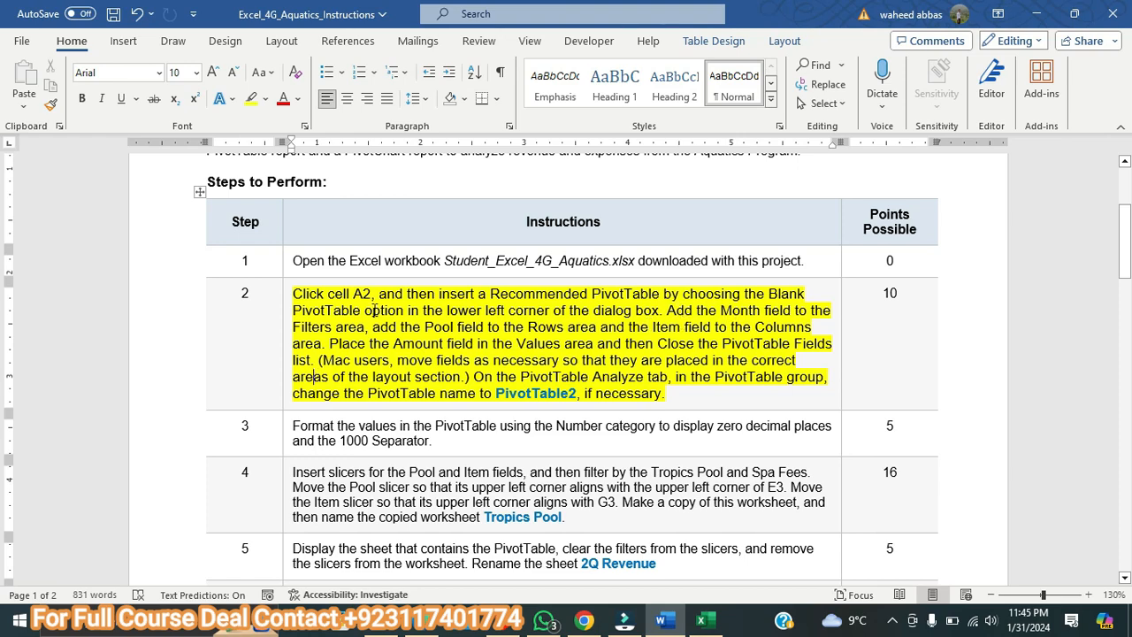
pyautogui.click(704, 621)
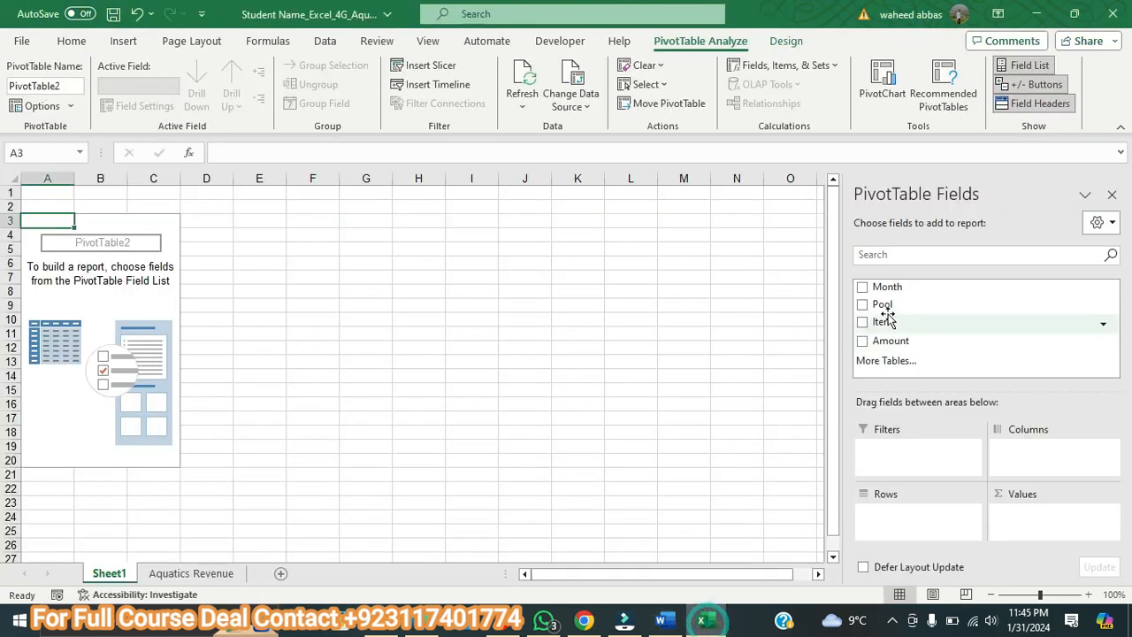
pyautogui.moveTo(880, 294); pyautogui.dragTo(890, 450)
pyautogui.click(665, 621)
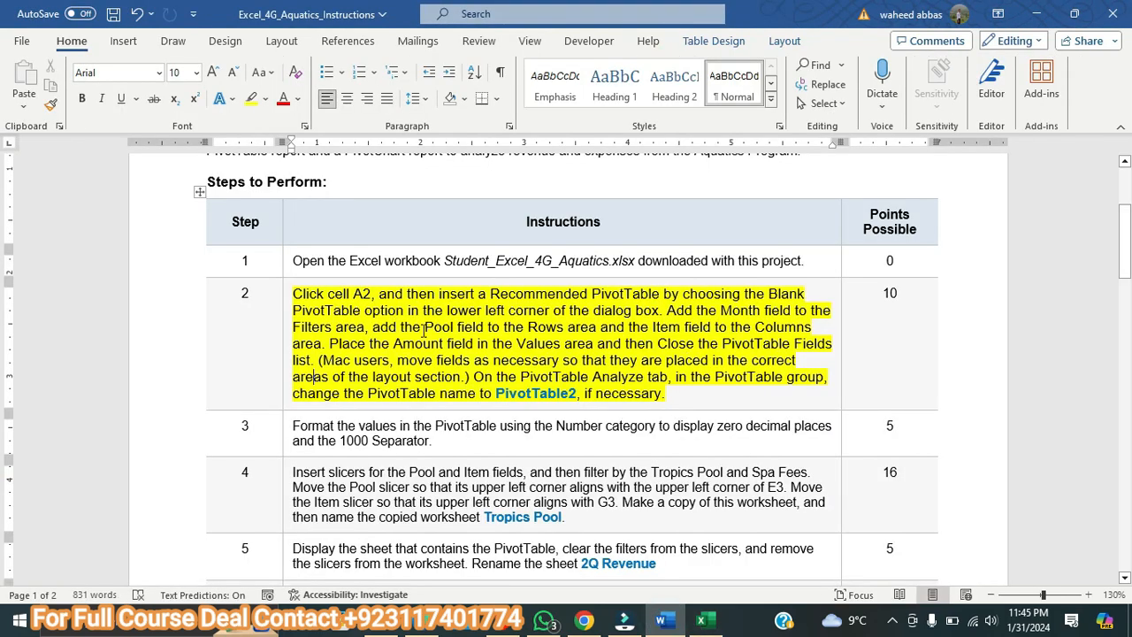
pyautogui.click(704, 620)
pyautogui.moveTo(881, 313); pyautogui.dragTo(895, 516)
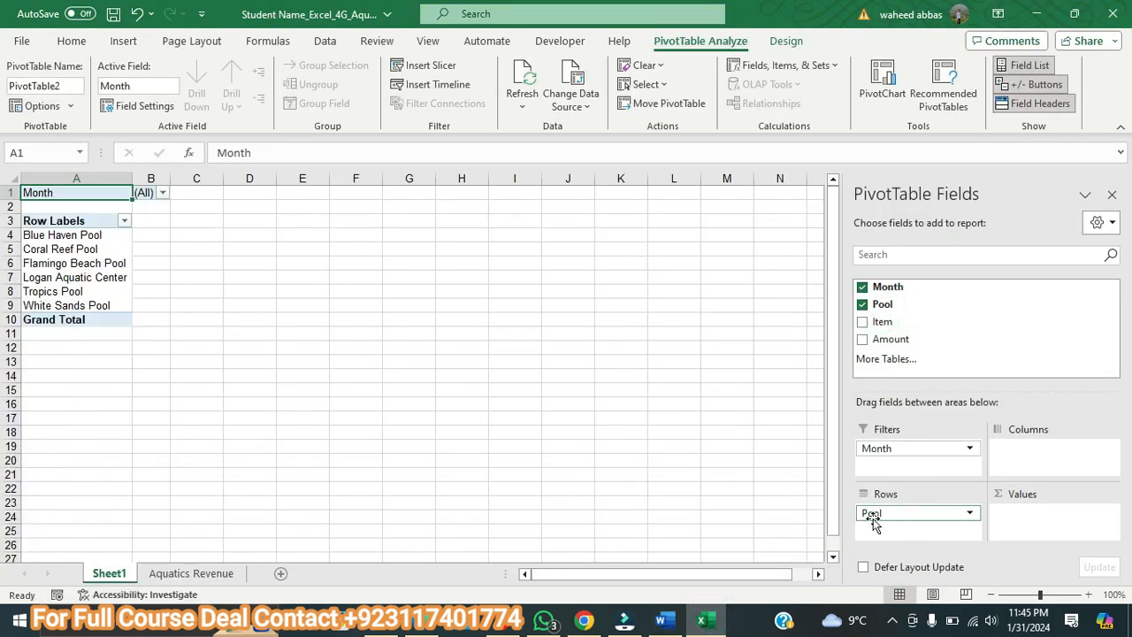
# Following the Word instructions, place the Item field in the PivotTable's Columns area and the Amount field in its Values area
pyautogui.click(661, 620)
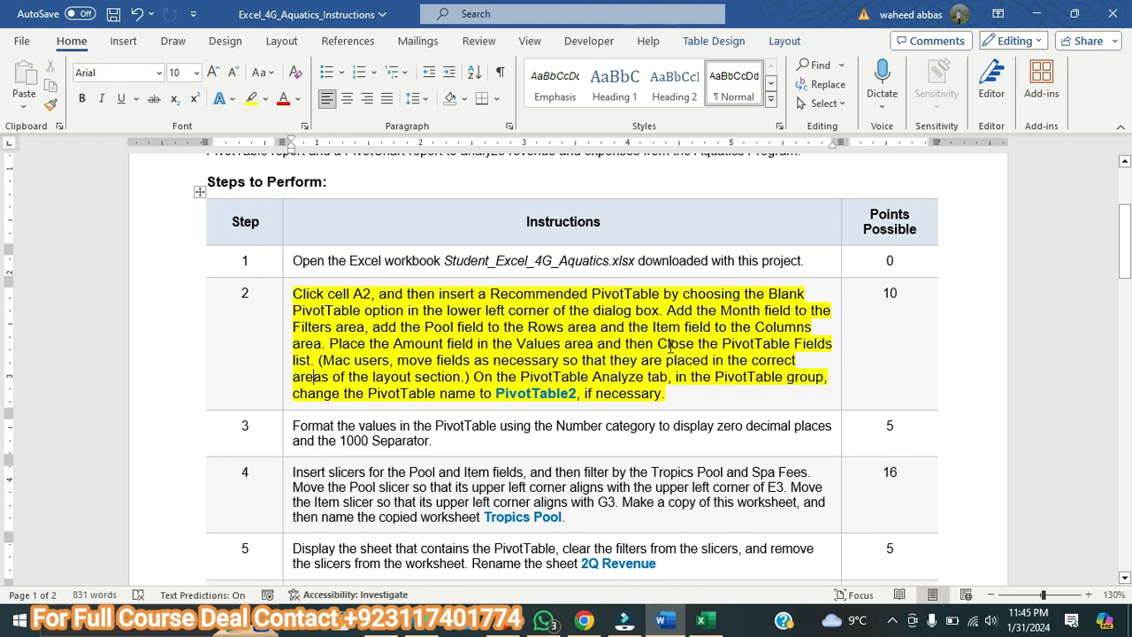
pyautogui.click(702, 620)
pyautogui.moveTo(880, 324); pyautogui.dragTo(1017, 447)
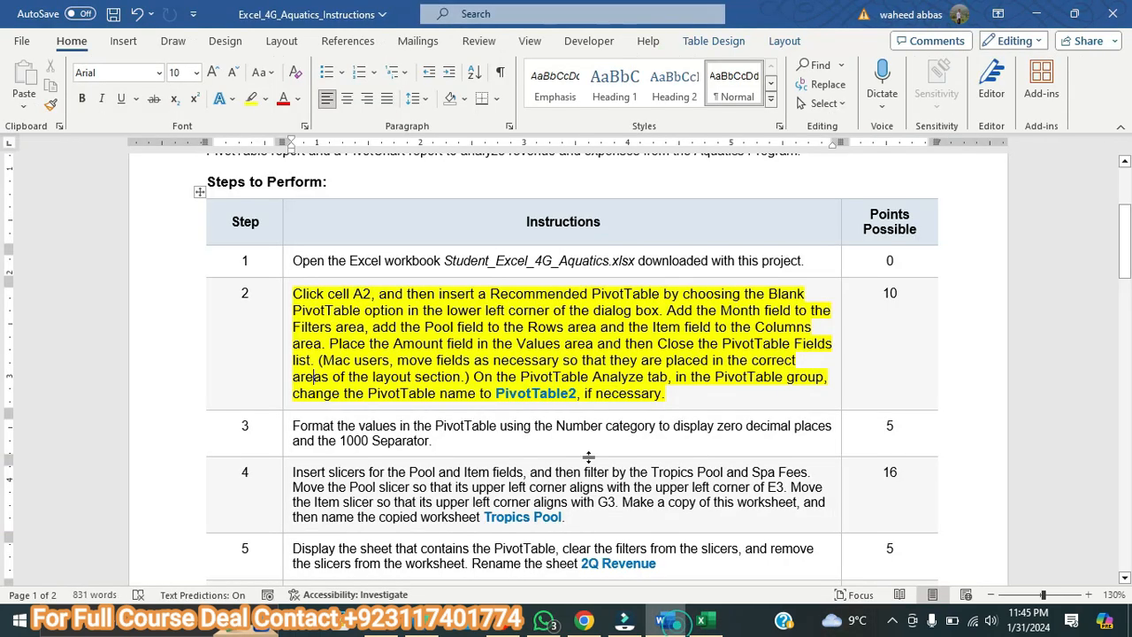
pyautogui.click(660, 619)
pyautogui.click(703, 619)
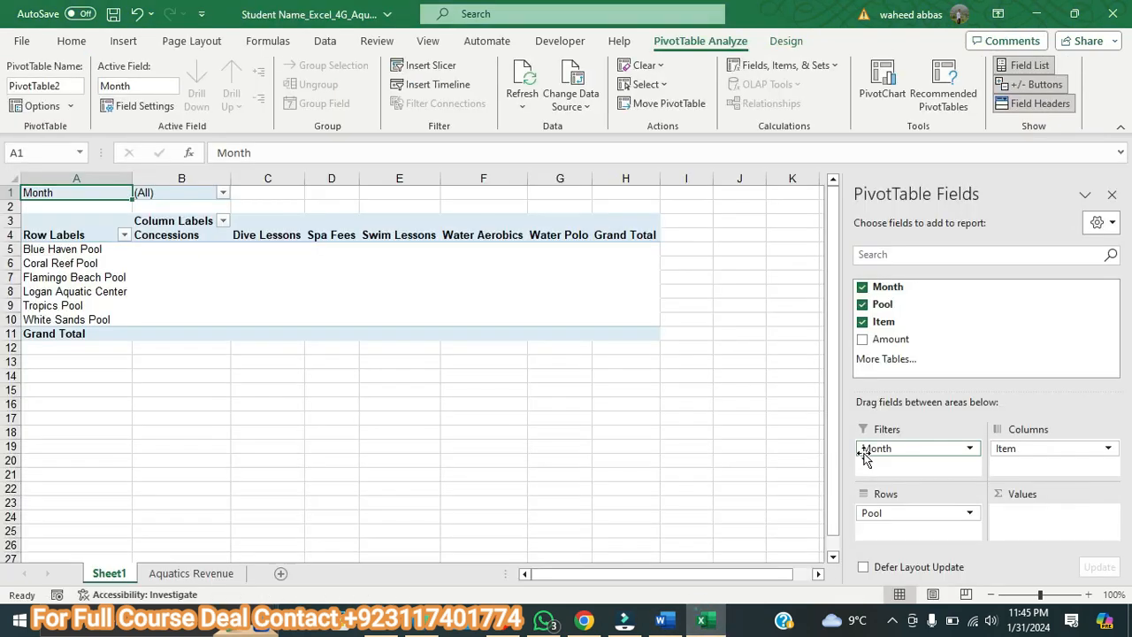
pyautogui.moveTo(891, 339); pyautogui.dragTo(1071, 514)
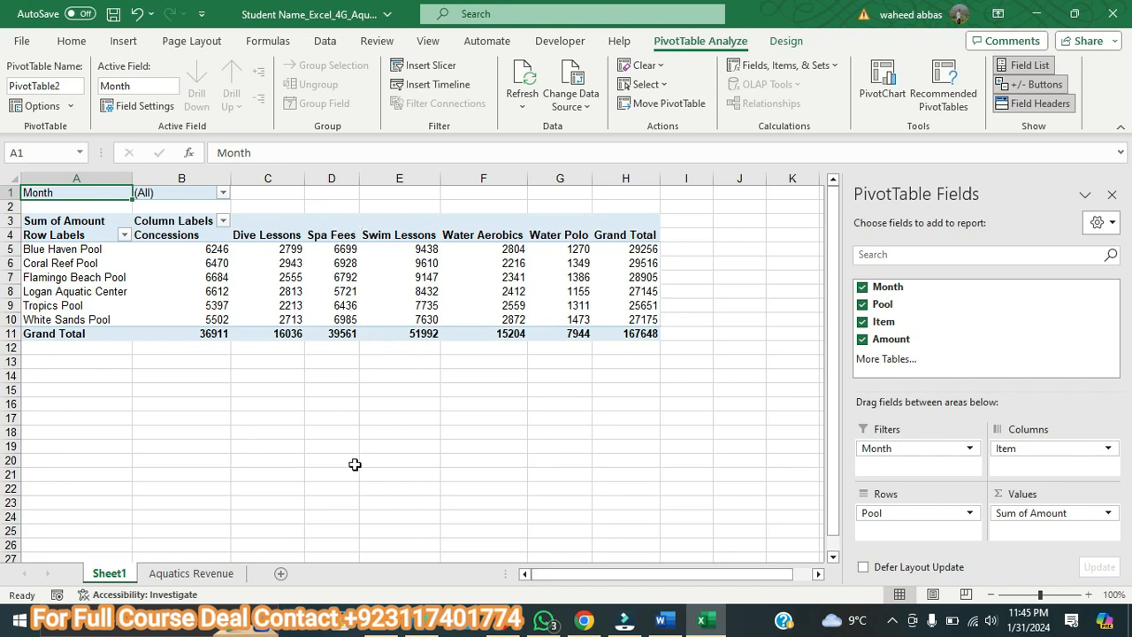
# Check the PivotTable's name in Excel against the name PivotTable2 required by the Word instructions
pyautogui.click(661, 620)
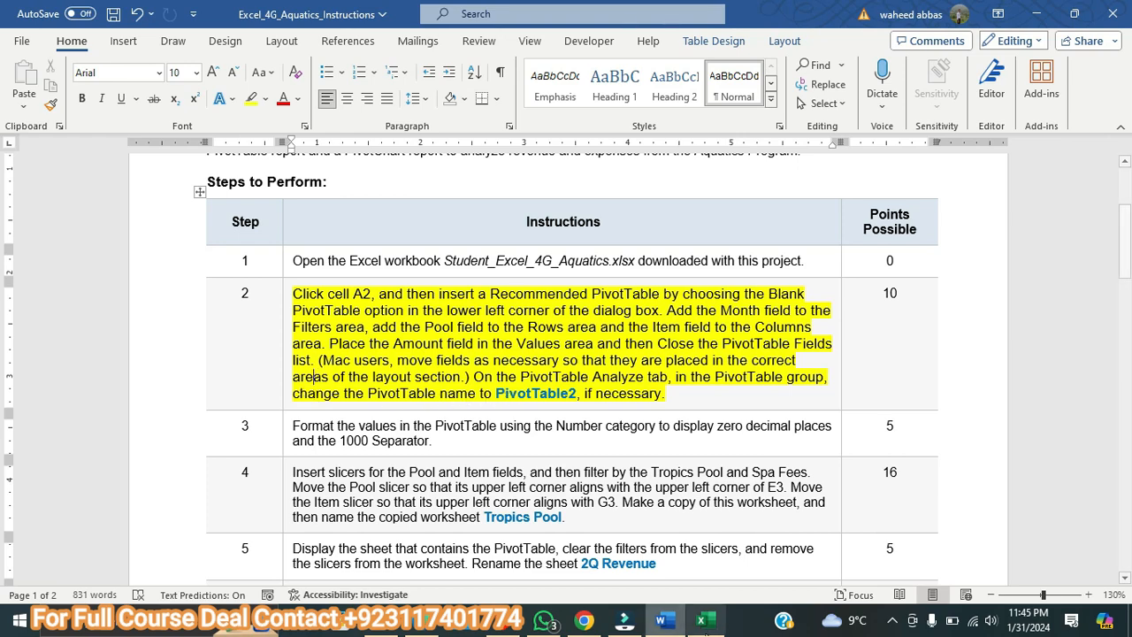
pyautogui.click(699, 624)
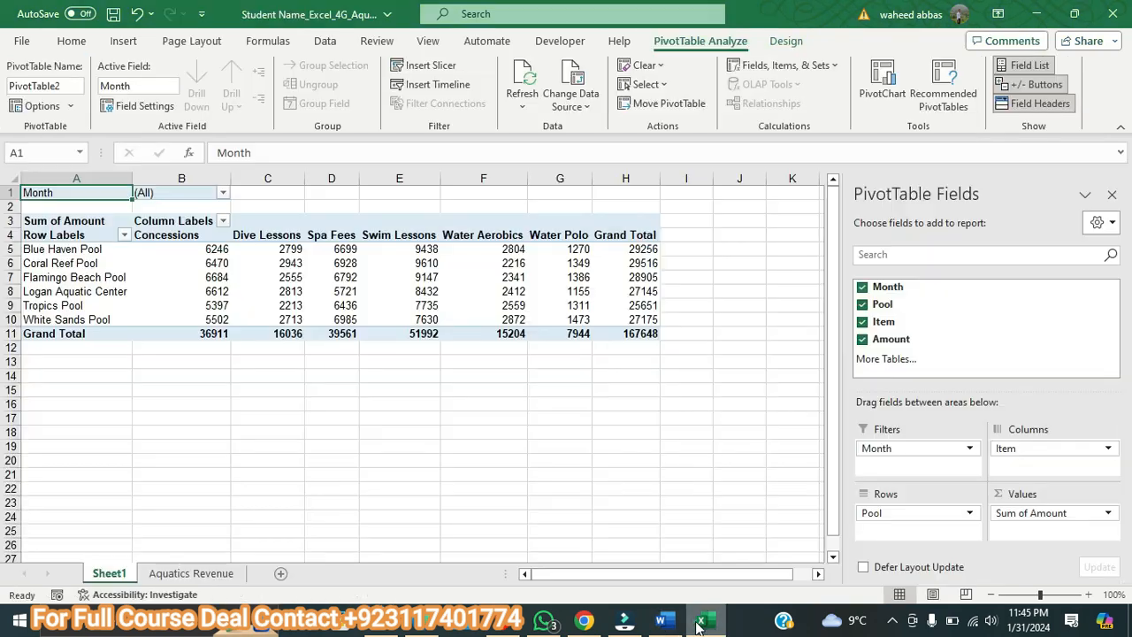
pyautogui.click(217, 277)
pyautogui.click(726, 43)
pyautogui.click(66, 87)
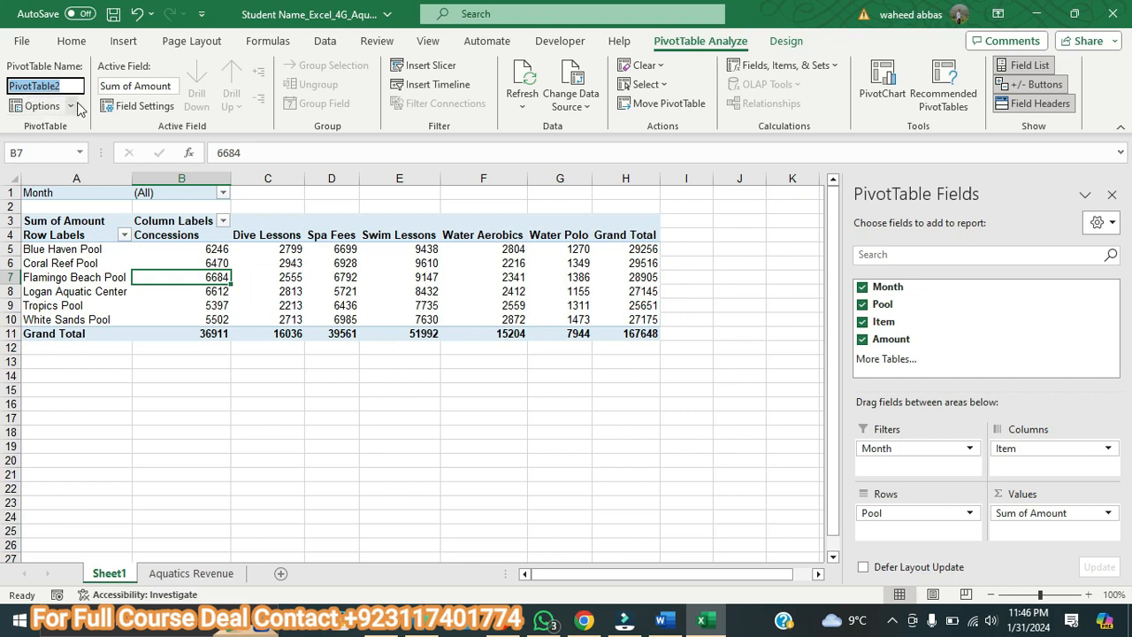
pyautogui.click(290, 305)
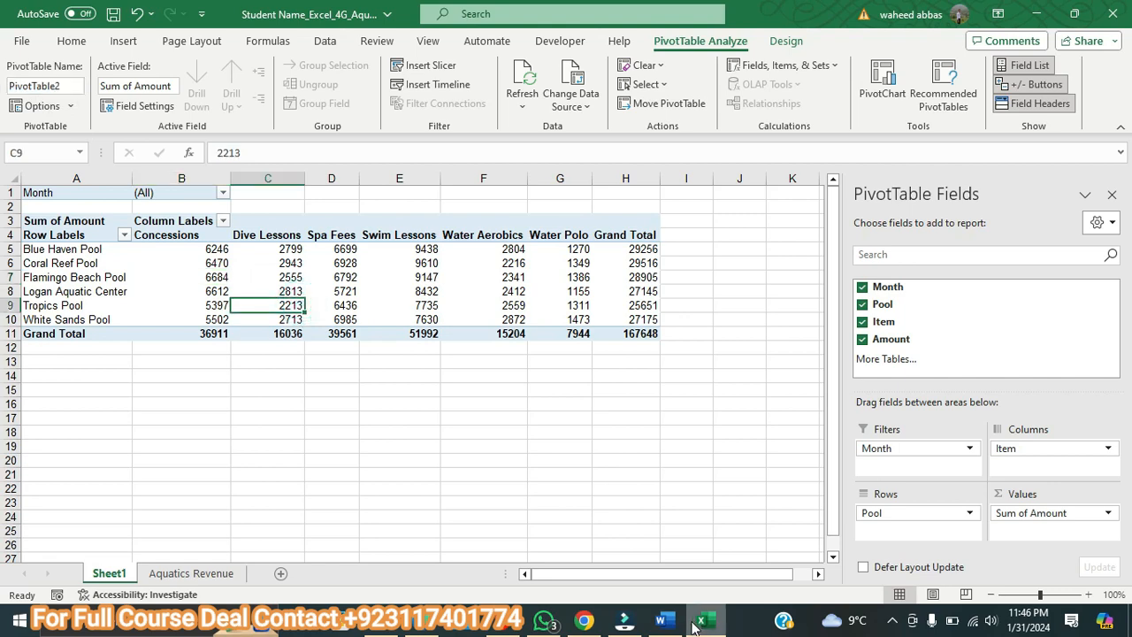
# Switch to the Word instructions, enlarge the step 3 instruction text and highlight it in yellow
pyautogui.click(676, 624)
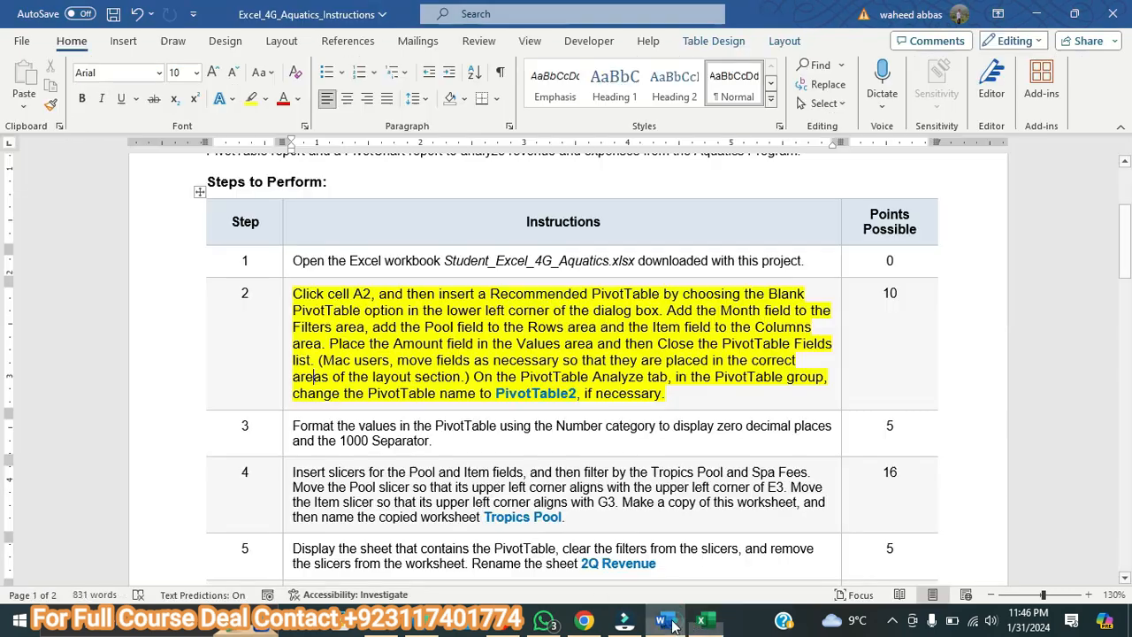
pyautogui.tripleClick(443, 442)
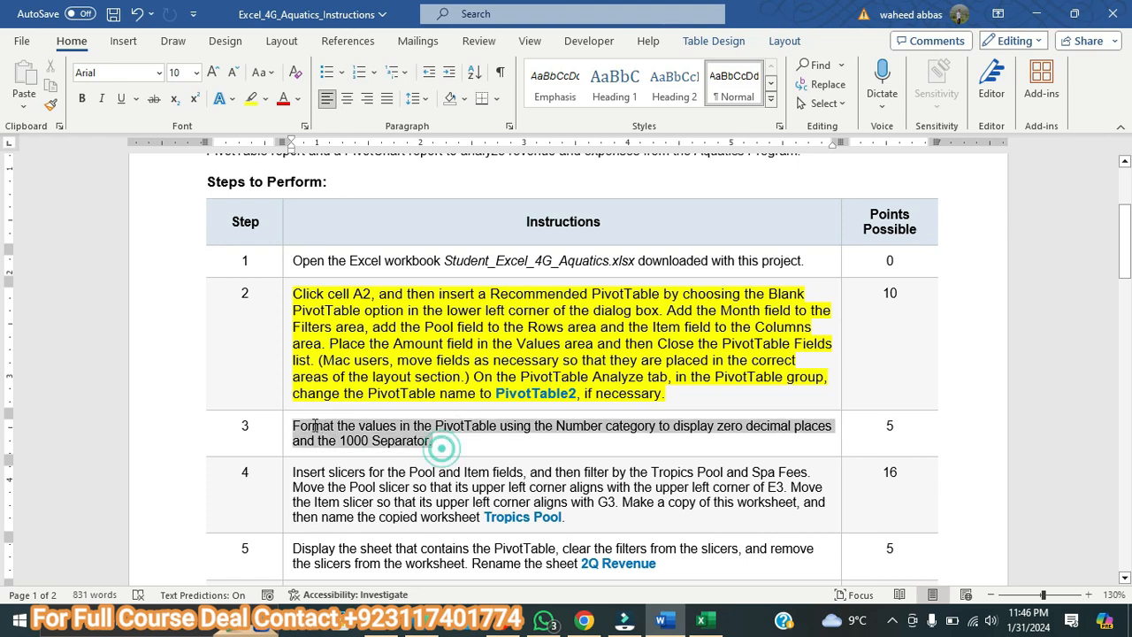
pyautogui.click(212, 72)
pyautogui.click(252, 98)
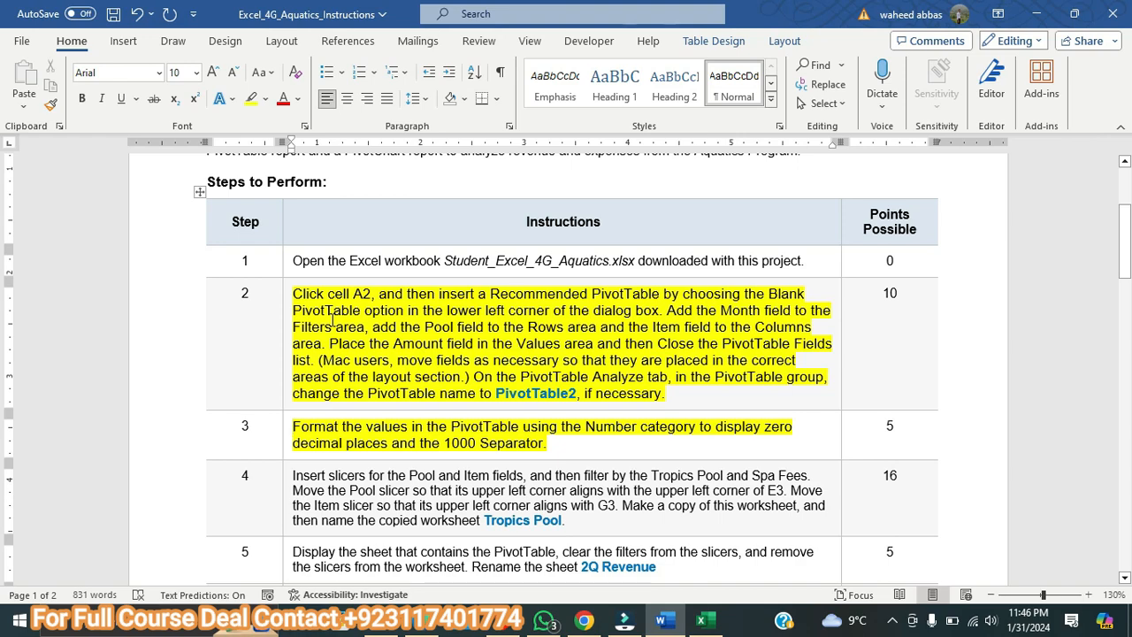
# Switch to Excel and format the PivotTable values with the Number category, 0 decimal places and the 1000 separator
pyautogui.click(701, 619)
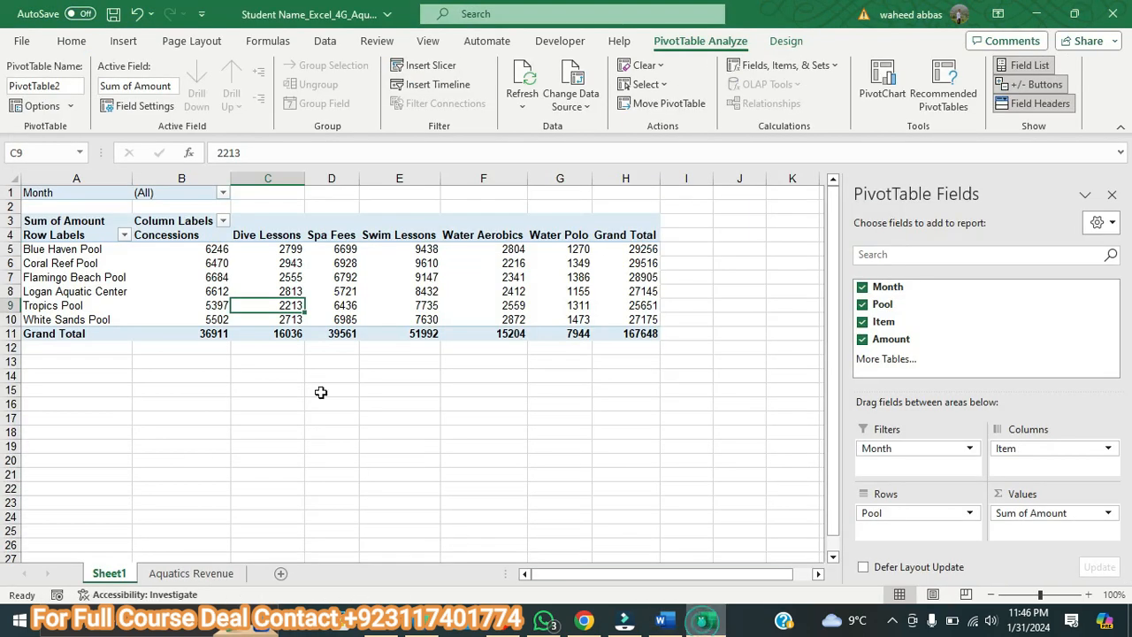
pyautogui.moveTo(286, 305)
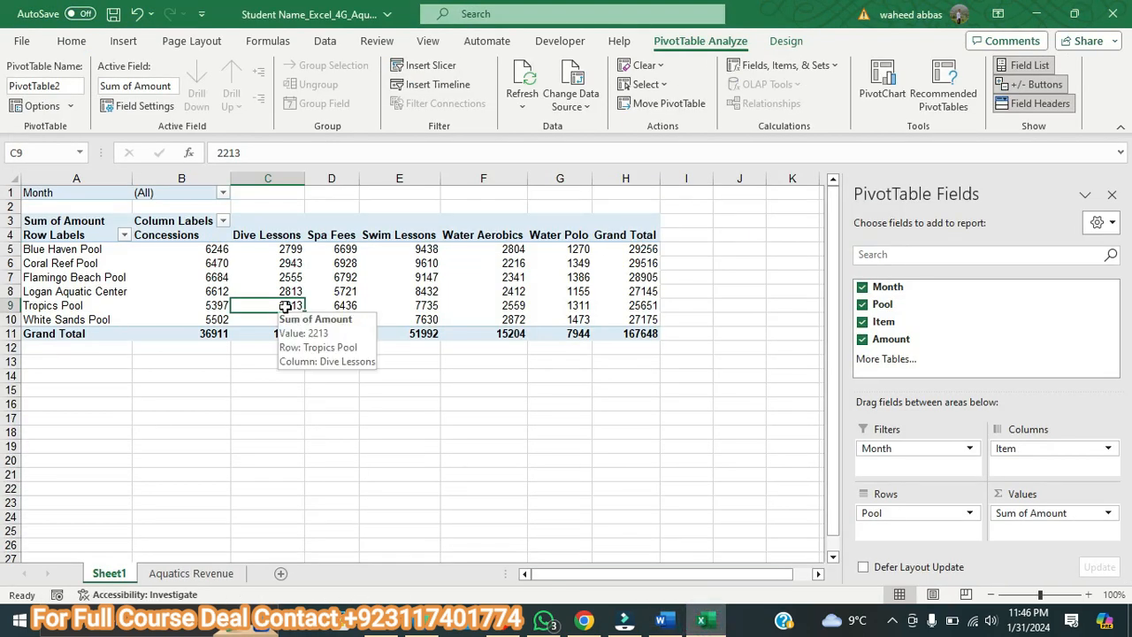
pyautogui.rightClick(286, 306)
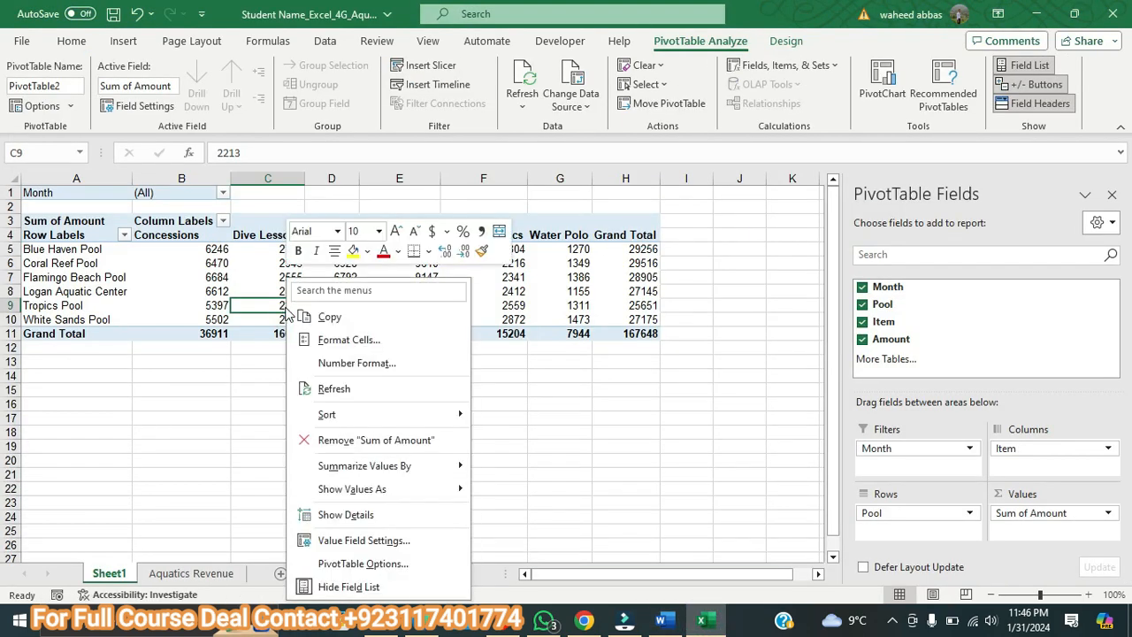
pyautogui.click(351, 364)
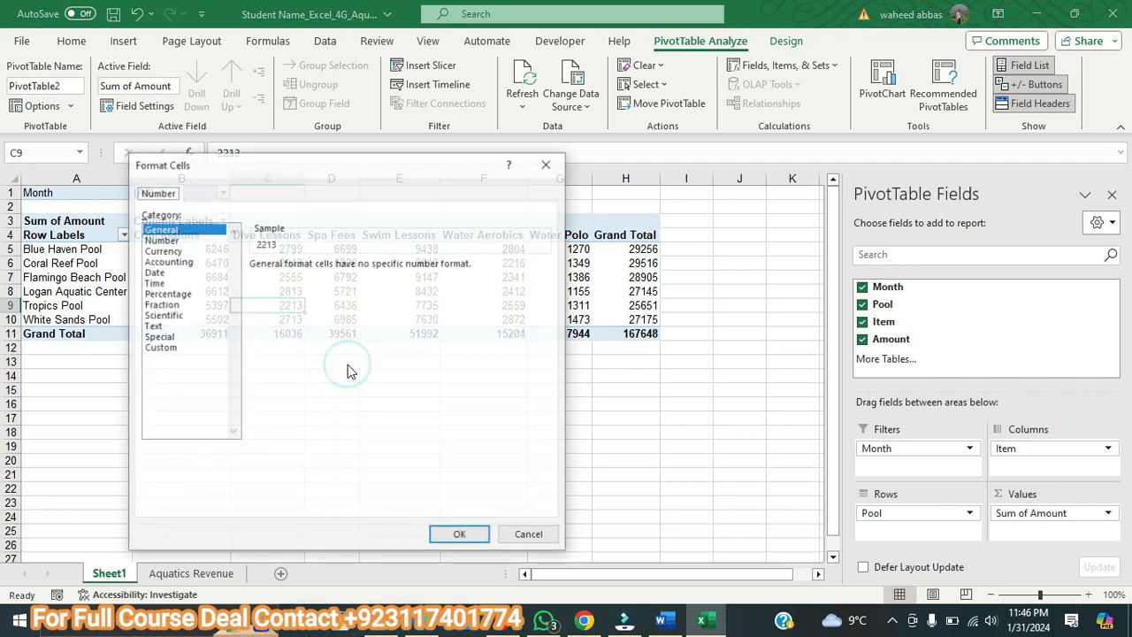
pyautogui.click(177, 244)
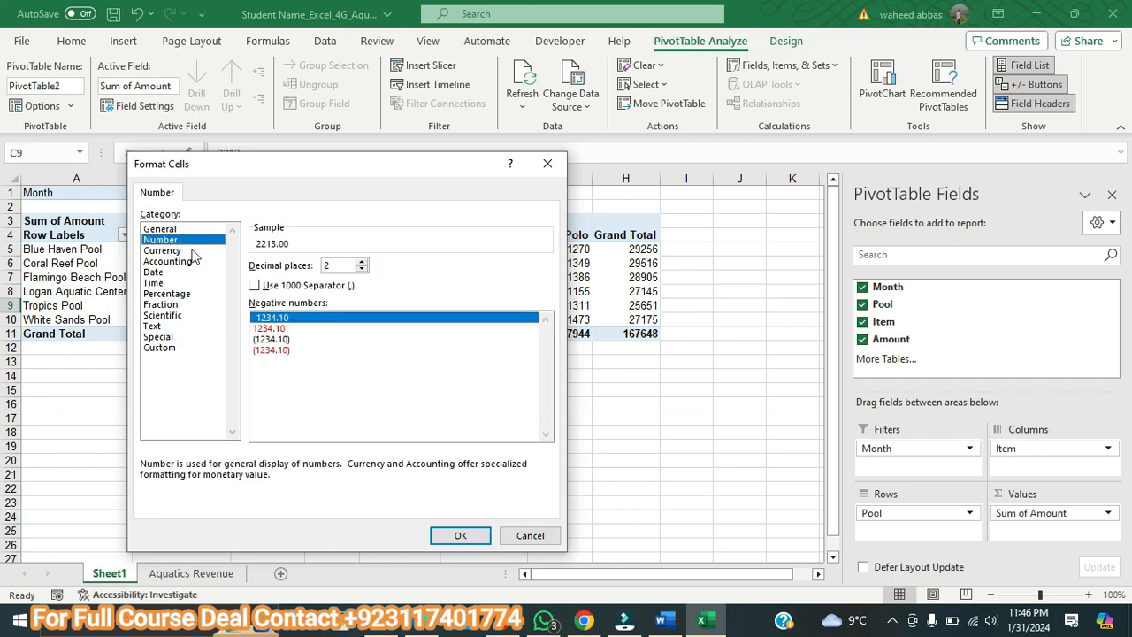
pyautogui.click(362, 269)
pyautogui.click(362, 269)
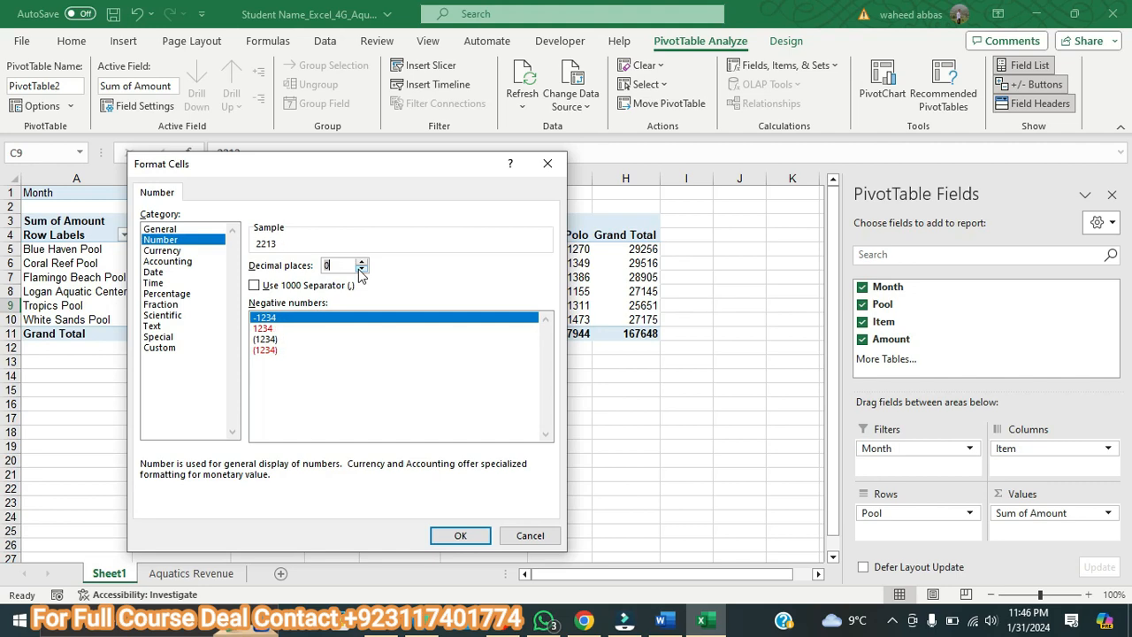
pyautogui.click(254, 285)
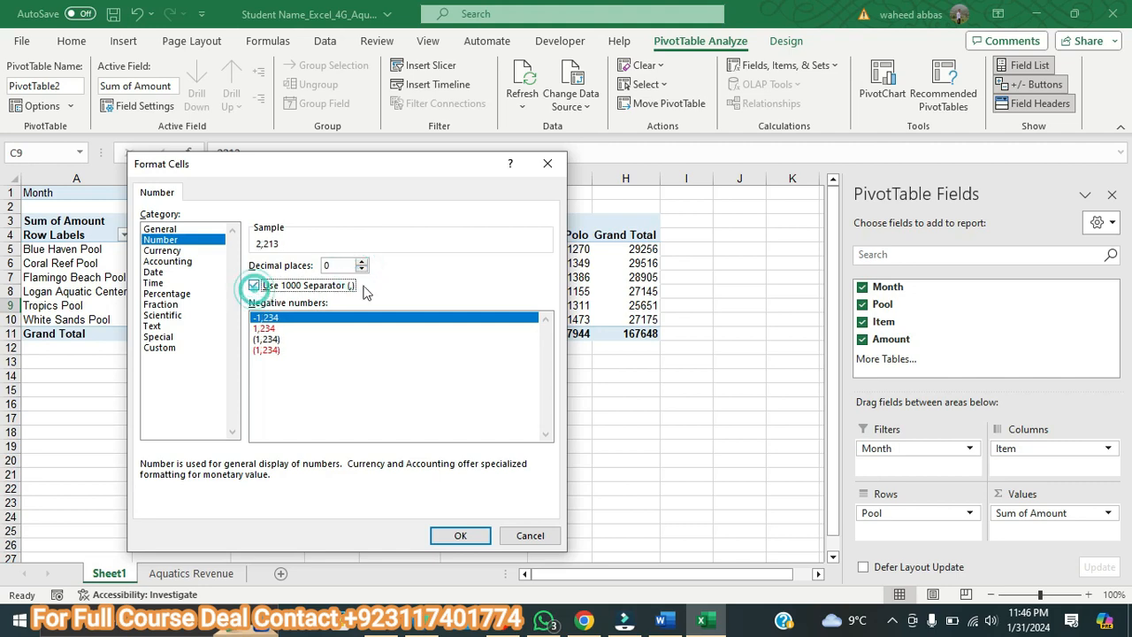
pyautogui.click(462, 535)
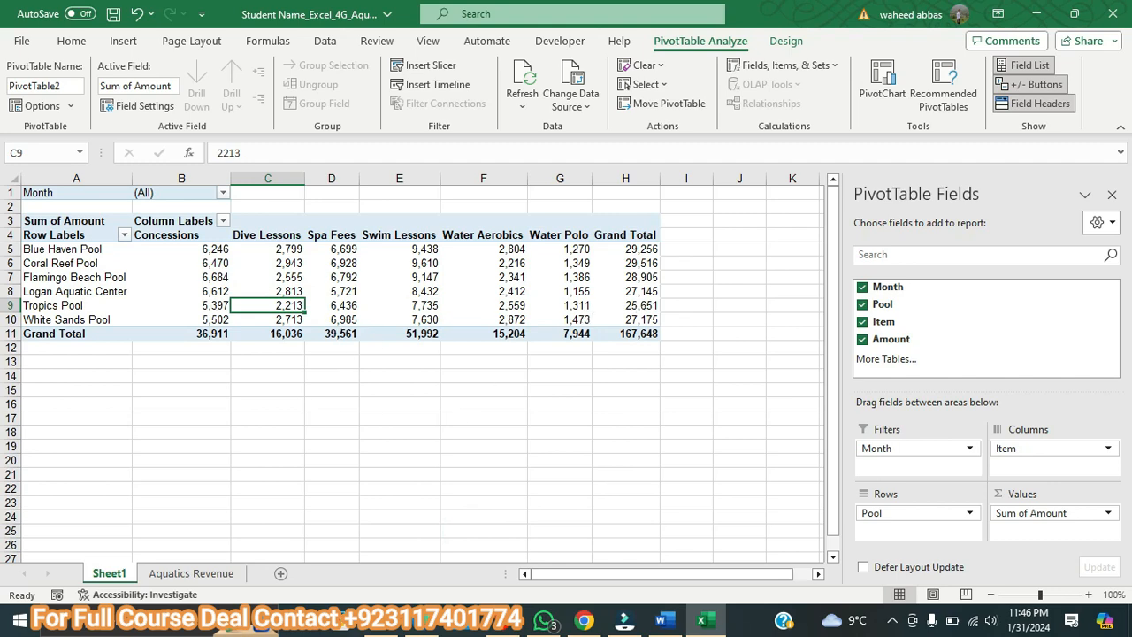
# Switch to the Word instructions, enlarge the step 4 instruction text and highlight it in yellow
pyautogui.click(667, 624)
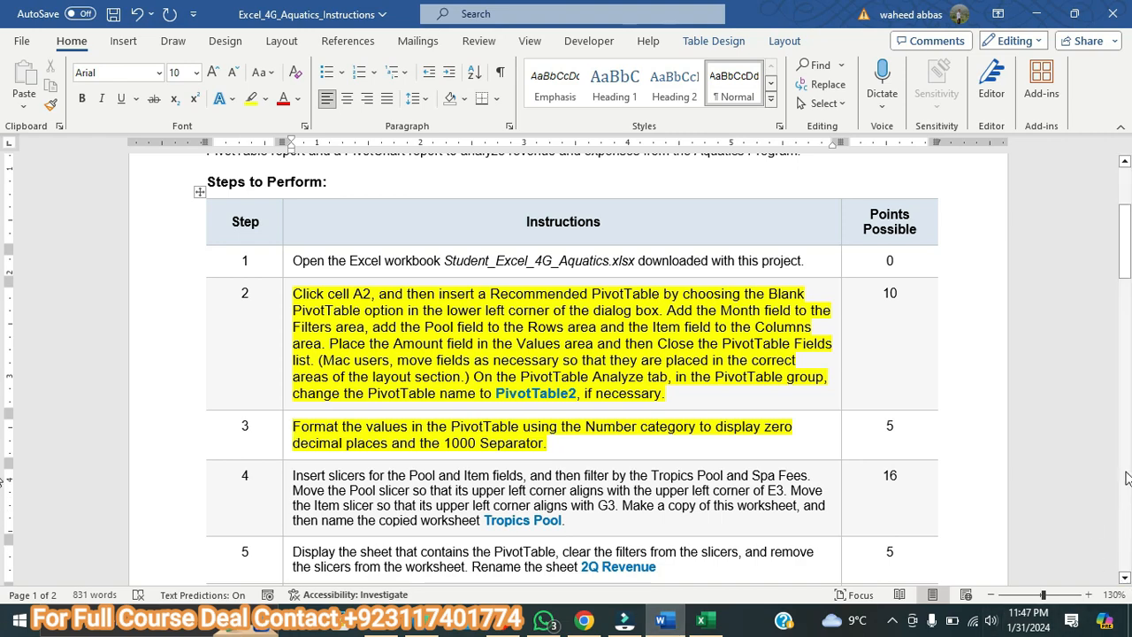
pyautogui.moveTo(1123, 252); pyautogui.dragTo(2, 295)
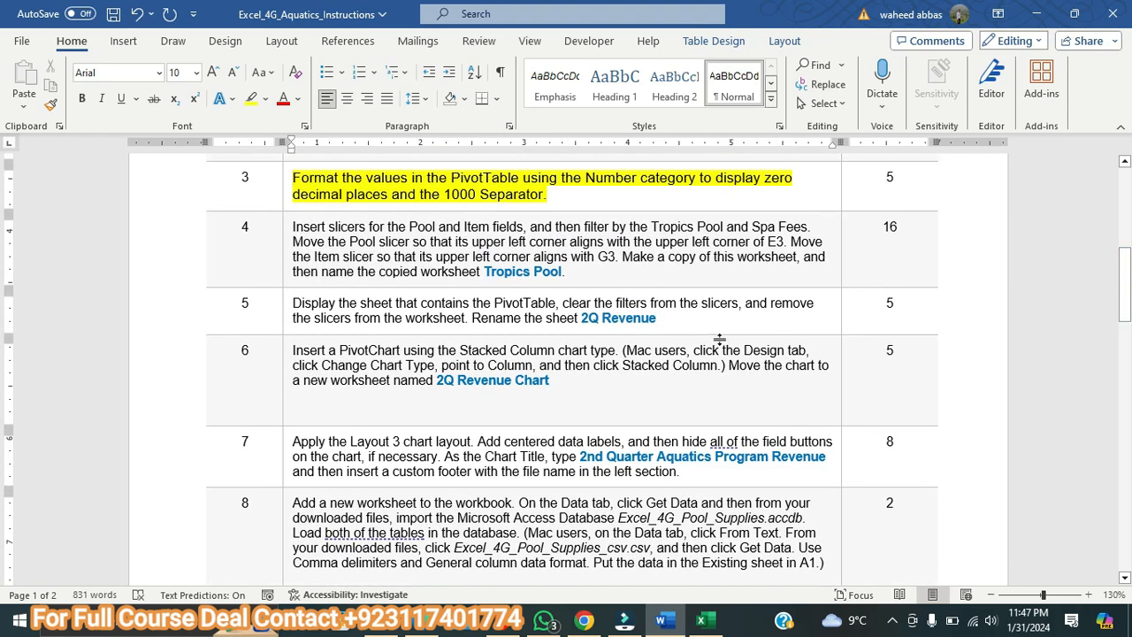
pyautogui.moveTo(584, 278); pyautogui.dragTo(293, 228)
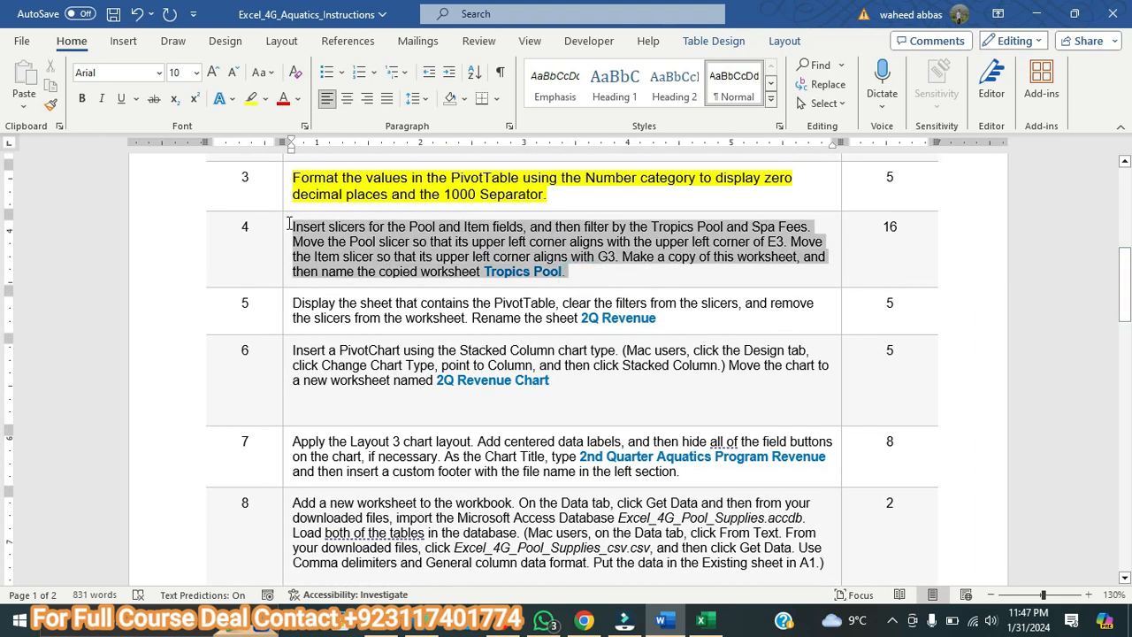
pyautogui.click(213, 72)
pyautogui.click(213, 72)
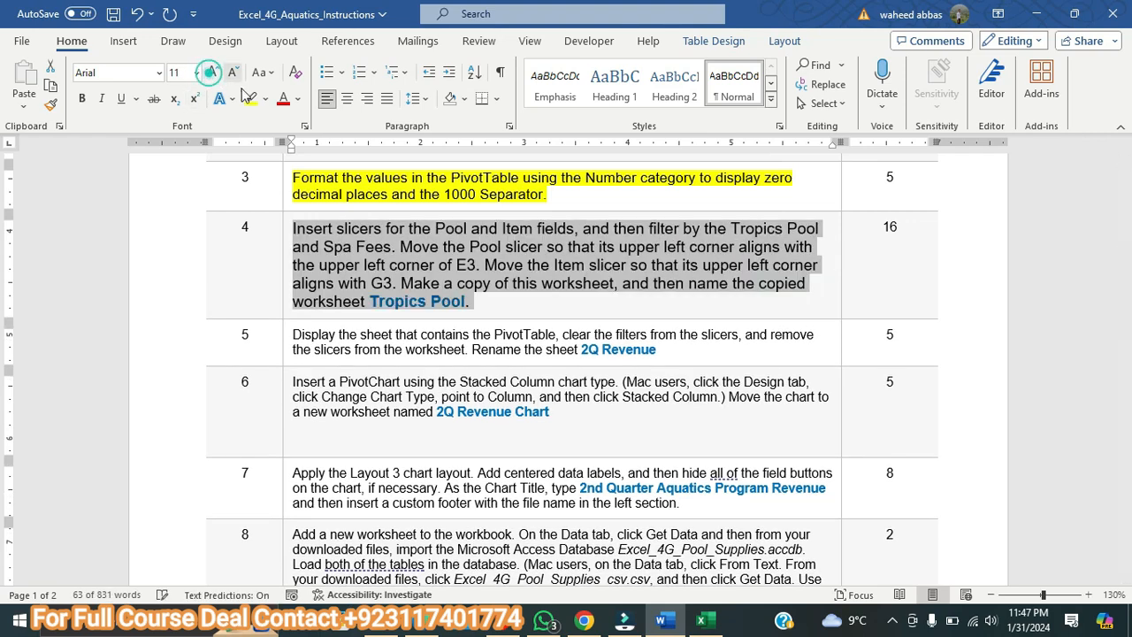
pyautogui.click(252, 98)
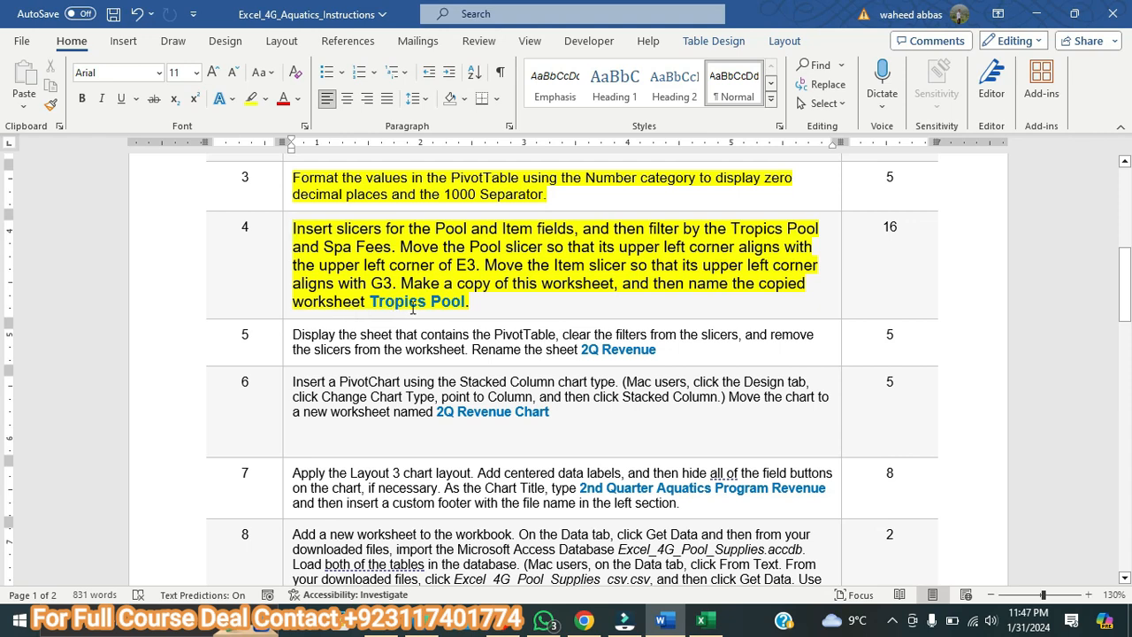
# Switch to Excel and insert slicers for the PivotTable's Pool and Item fields, following the Word instructions
pyautogui.click(703, 622)
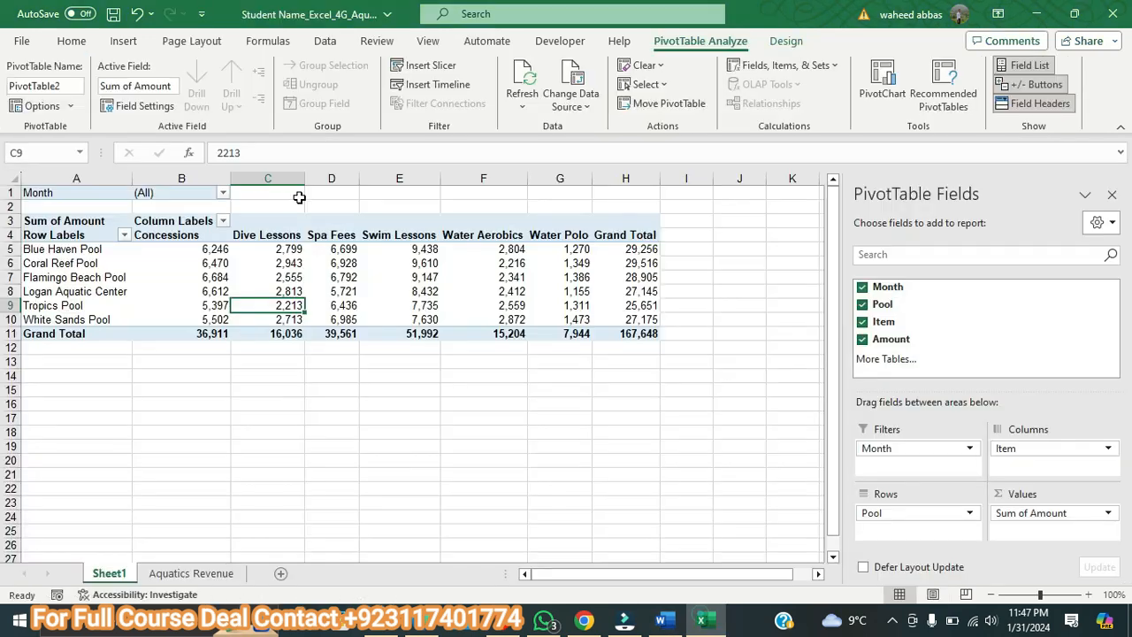
pyautogui.click(73, 43)
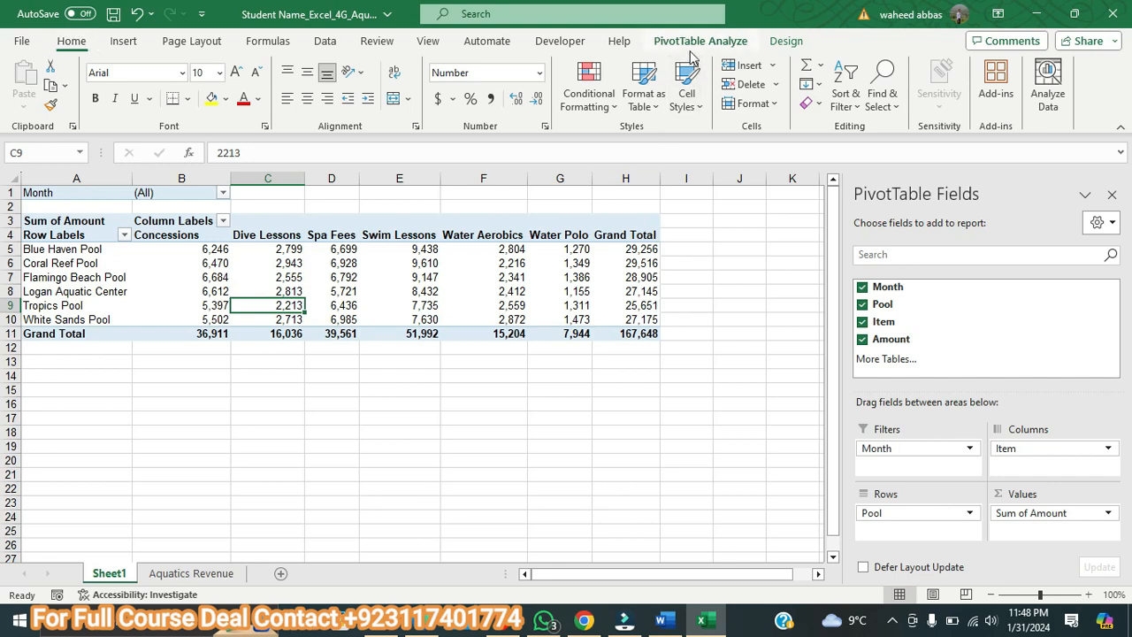
pyautogui.click(694, 40)
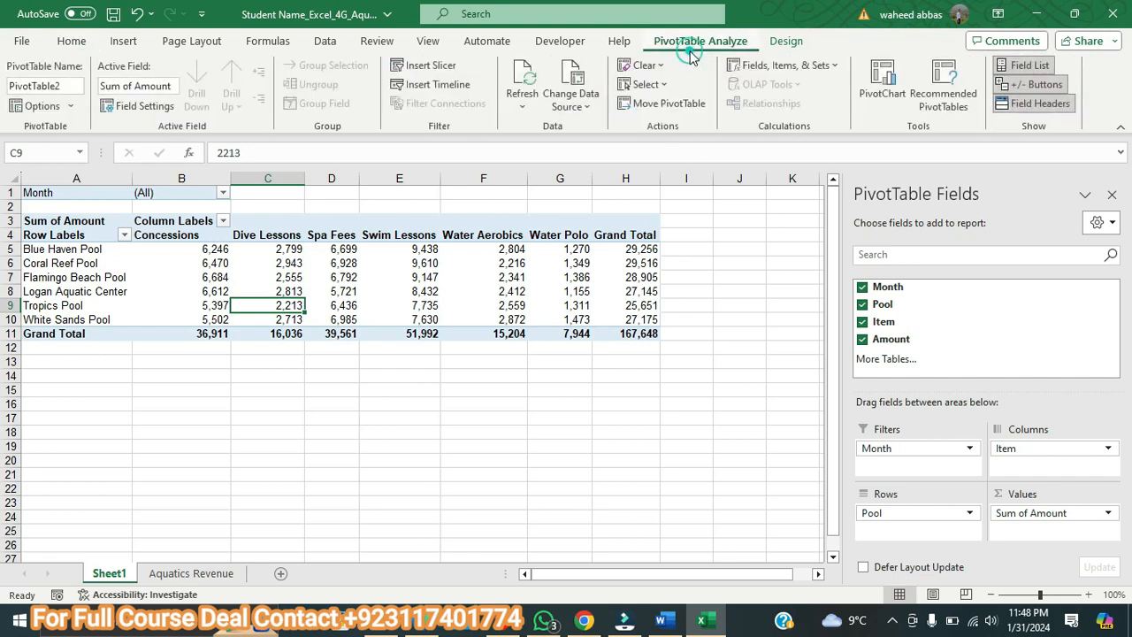
pyautogui.click(433, 71)
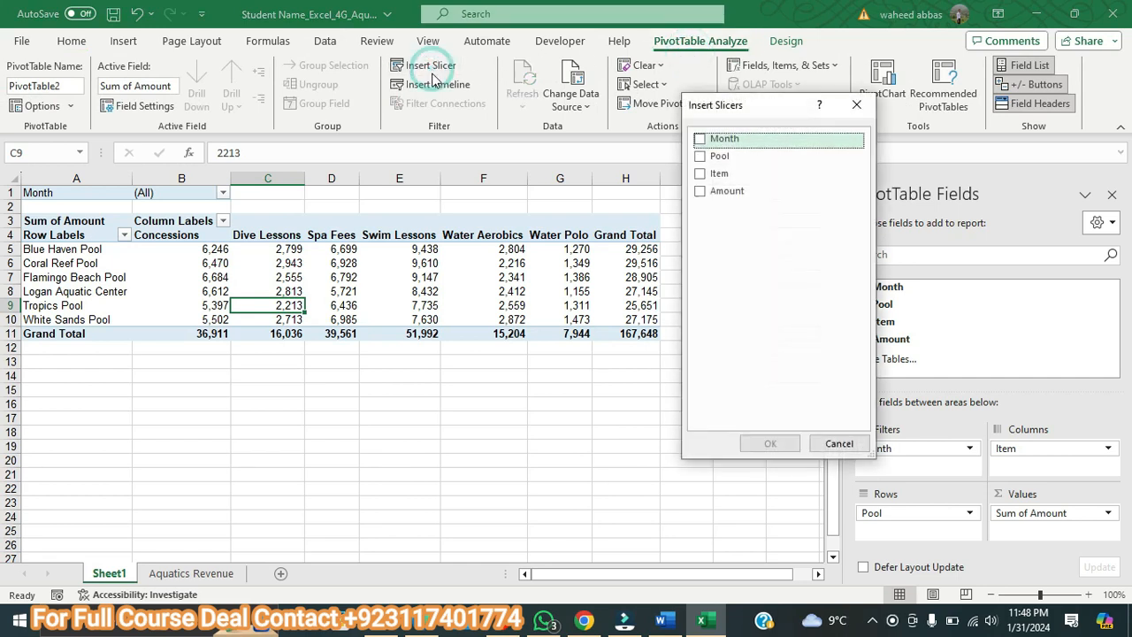
pyautogui.click(700, 156)
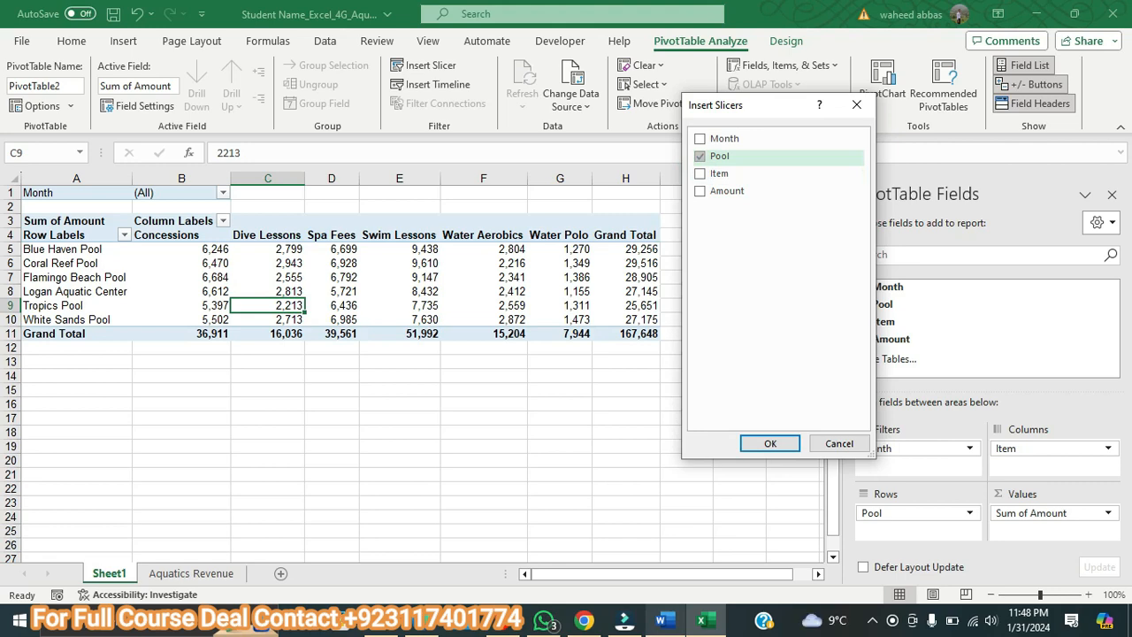
pyautogui.click(660, 620)
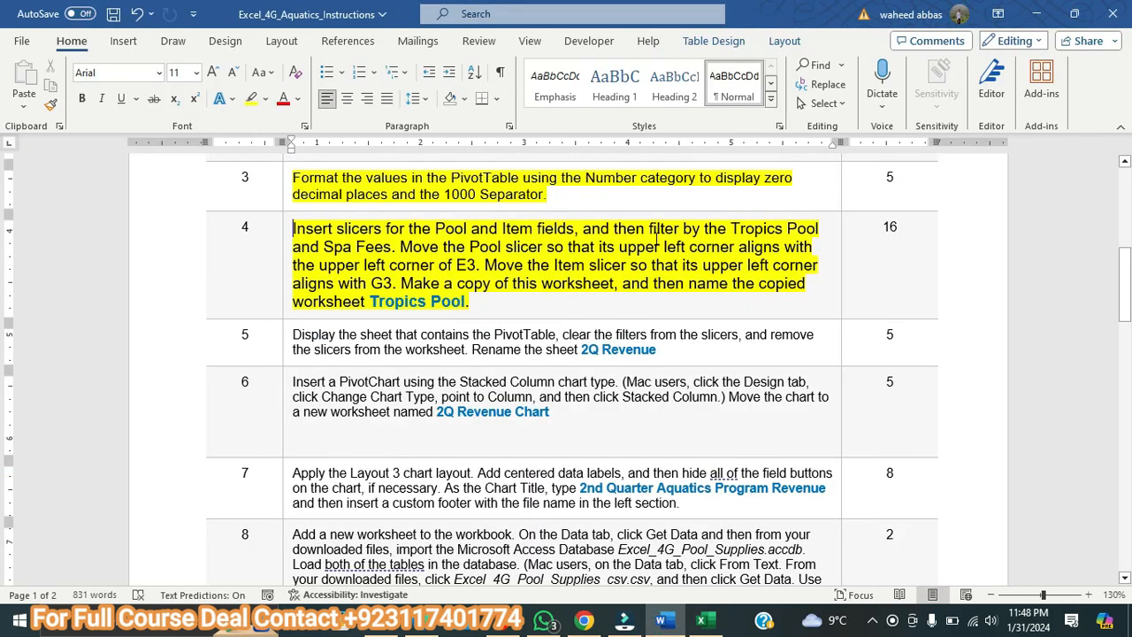
pyautogui.click(701, 619)
pyautogui.click(699, 174)
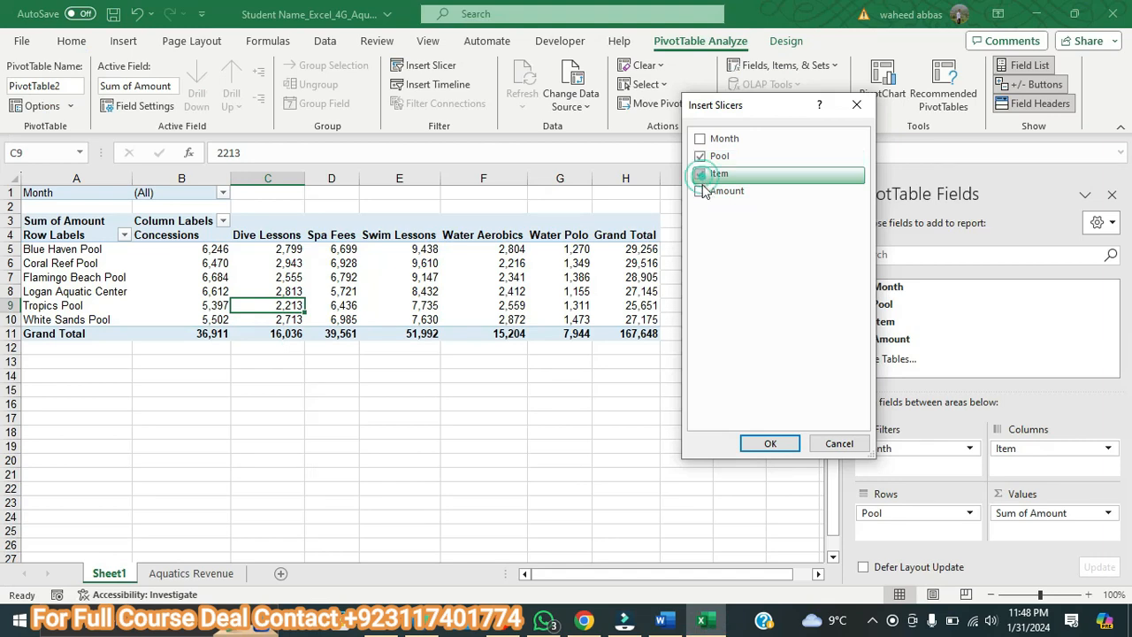
pyautogui.click(767, 443)
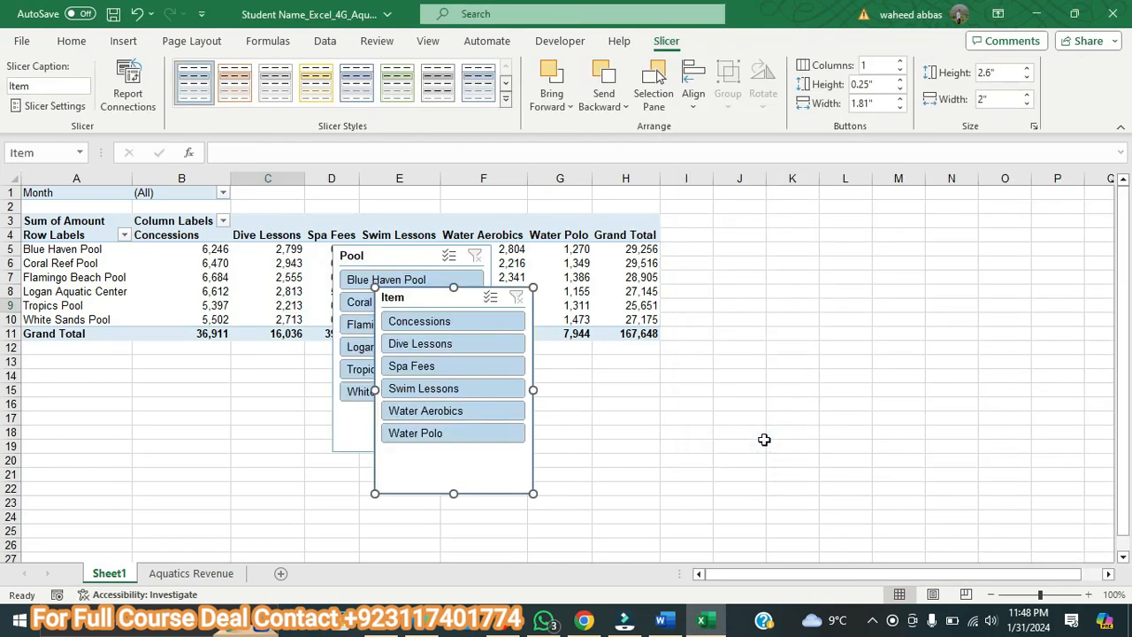
# Following the Word instructions, move the Item slicer clear of the Pool slicer and filter the PivotTable by Tropics Pool and Spa Fees
pyautogui.click(663, 619)
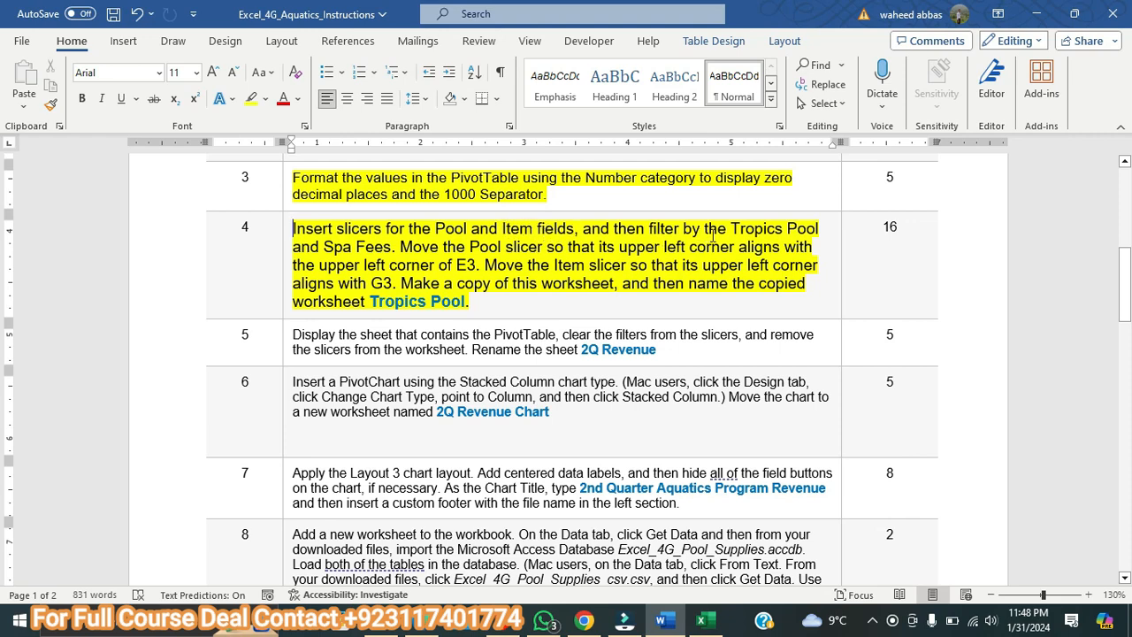
pyautogui.click(712, 628)
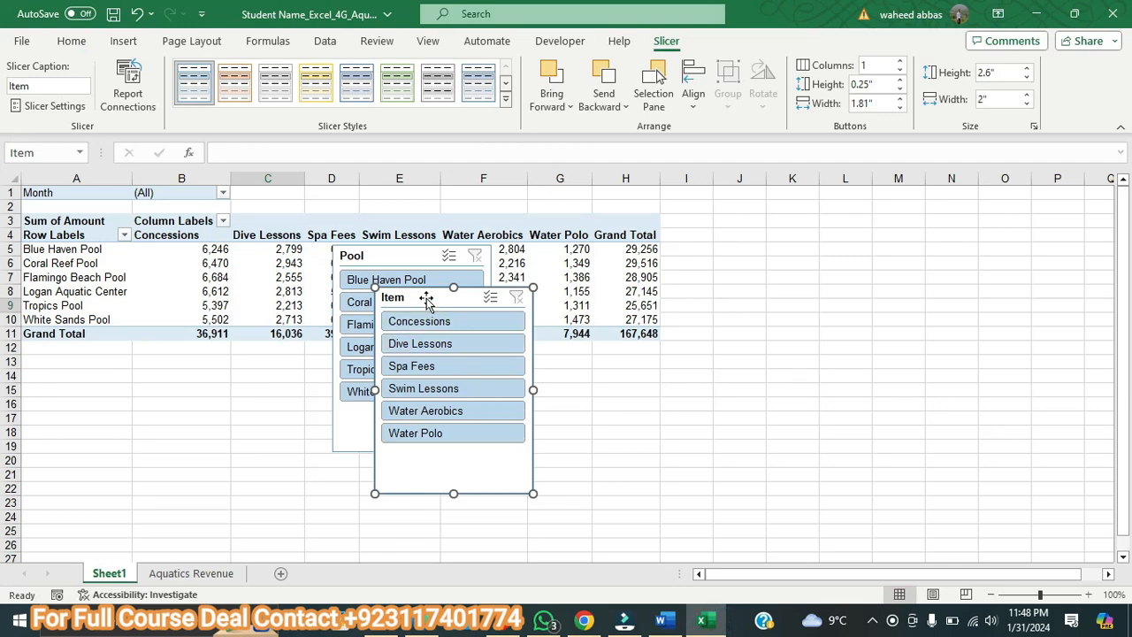
pyautogui.moveTo(426, 298); pyautogui.dragTo(573, 287)
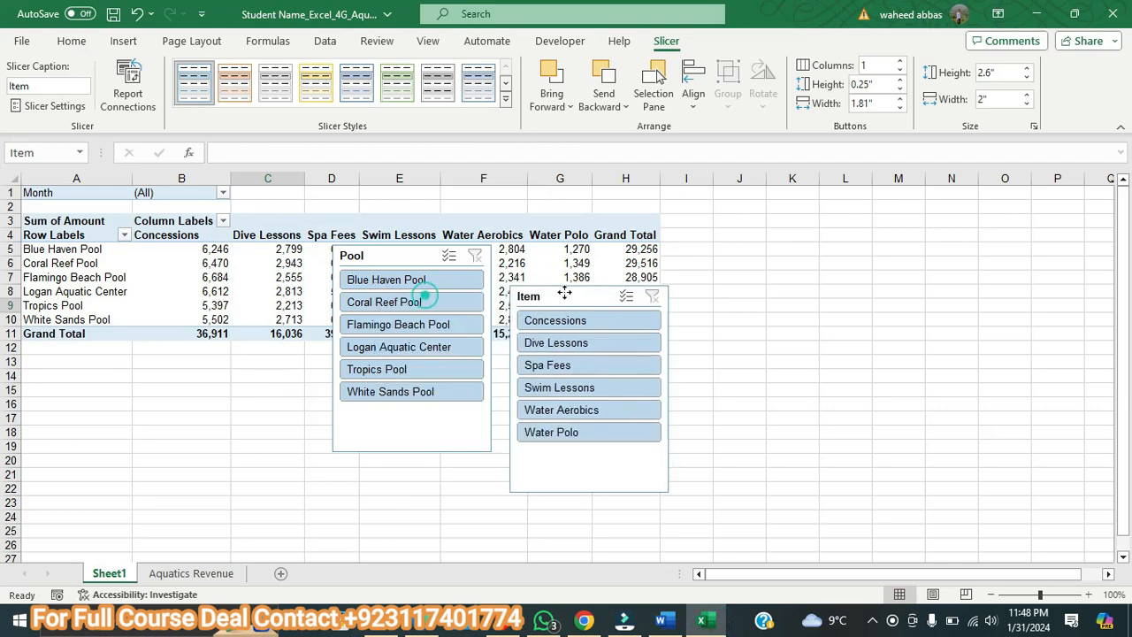
pyautogui.click(395, 372)
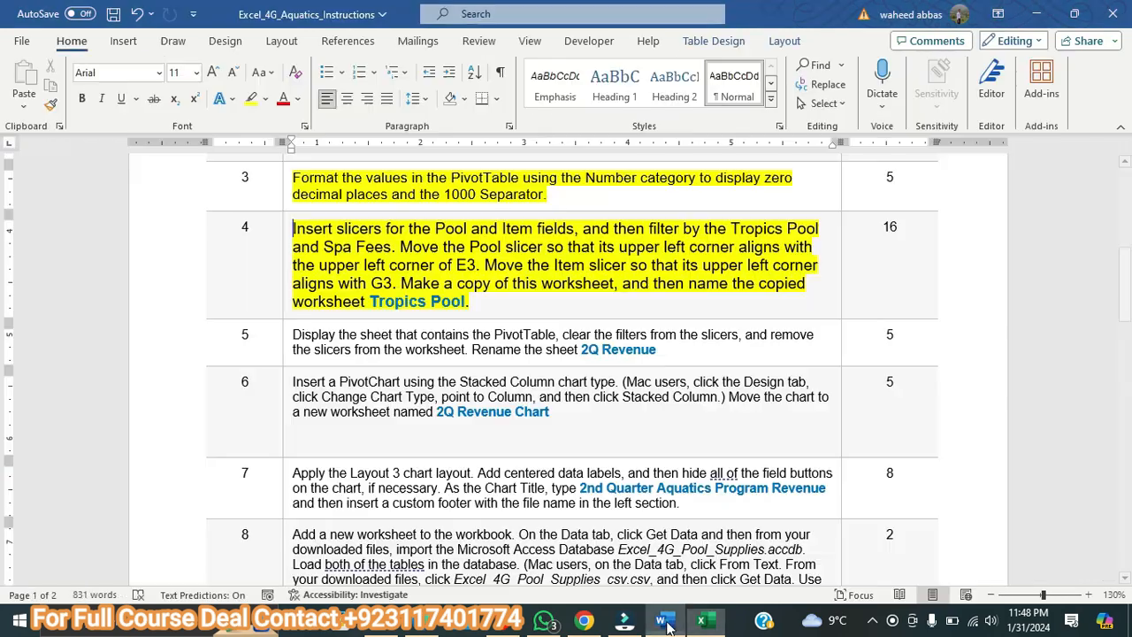
pyautogui.click(660, 620)
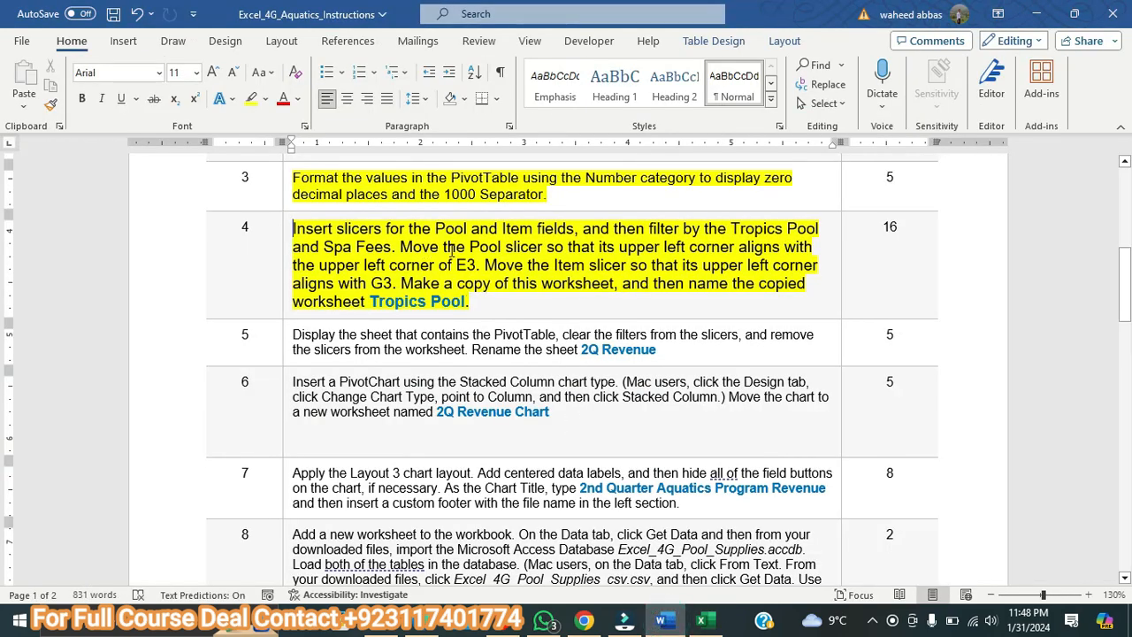
pyautogui.click(706, 622)
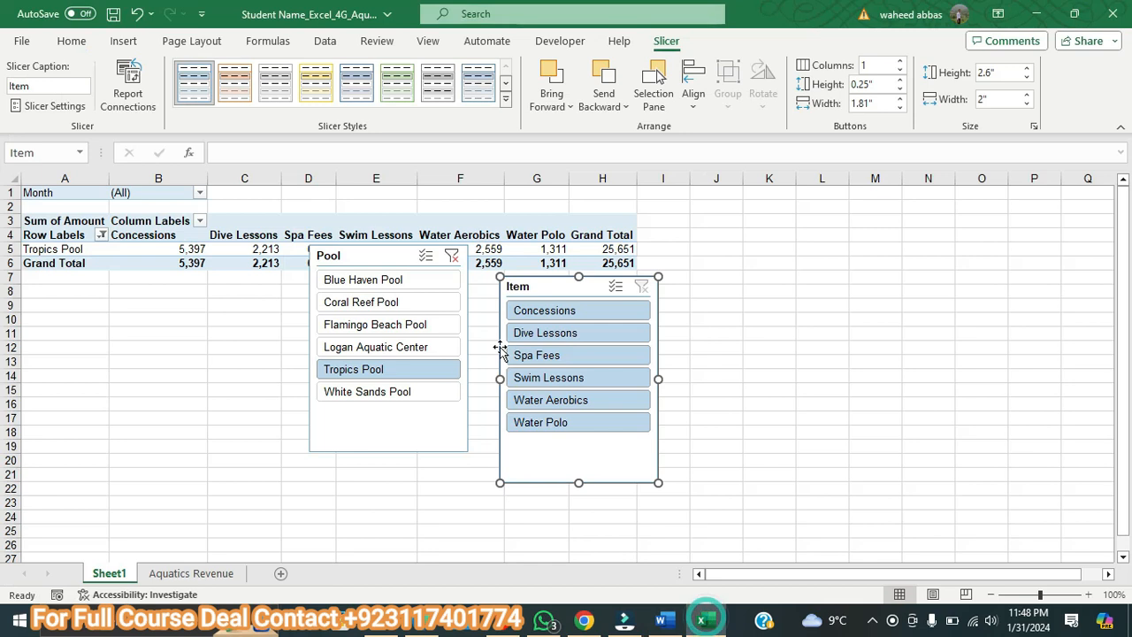
pyautogui.click(548, 358)
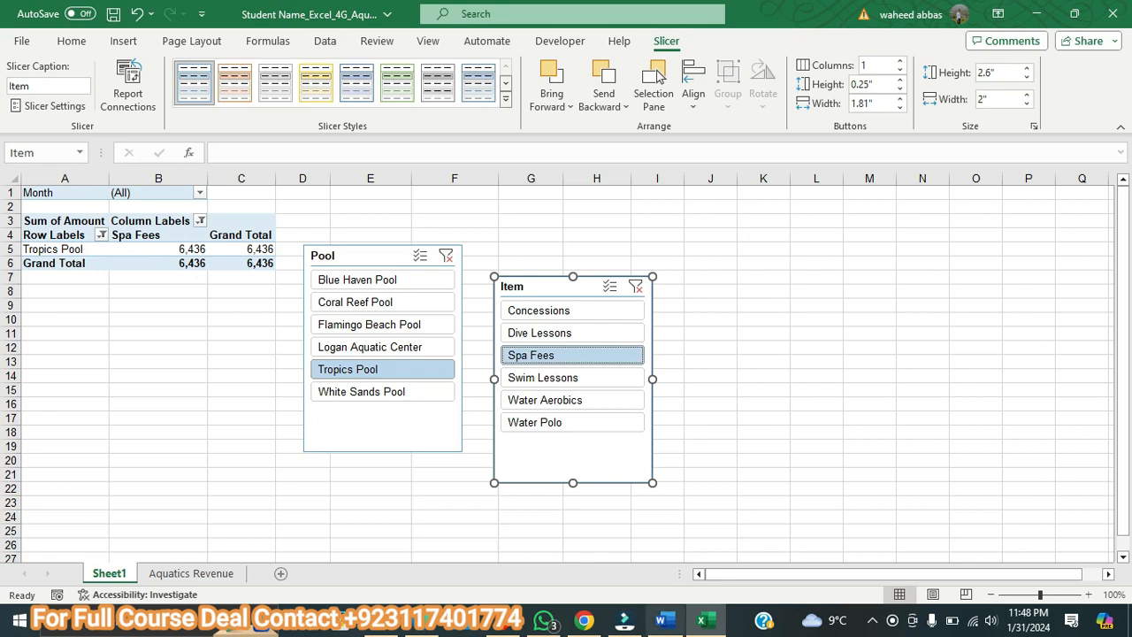
# Following the Word instructions, align the Pool slicer's upper-left corner with cell E3 and the Item slicer's with G3, then return to the instructions
pyautogui.click(660, 622)
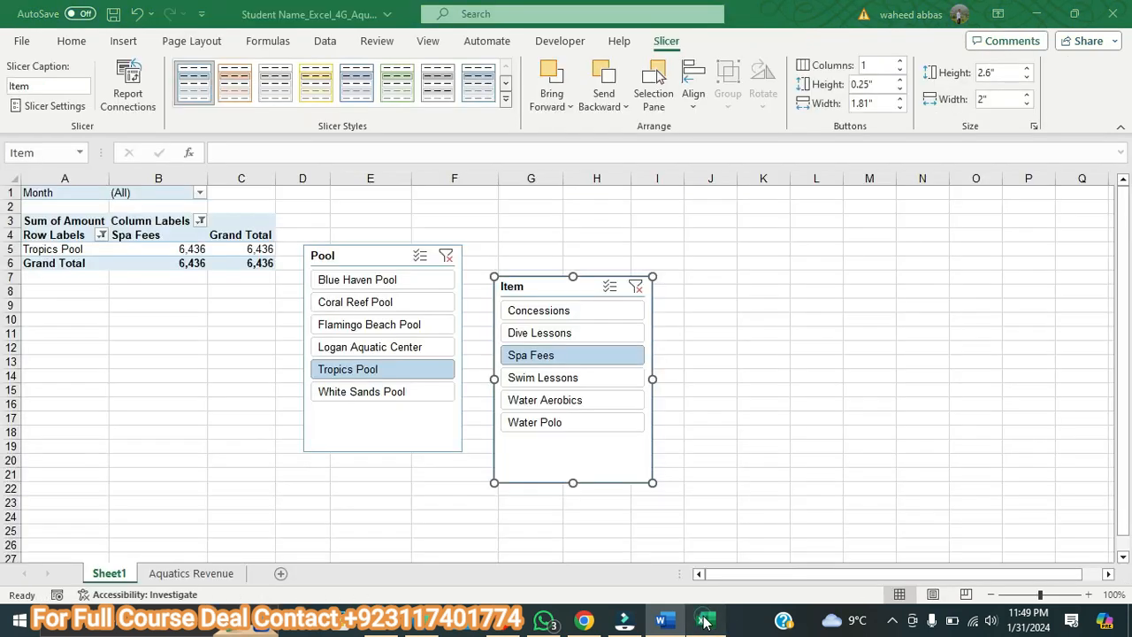
pyautogui.click(702, 622)
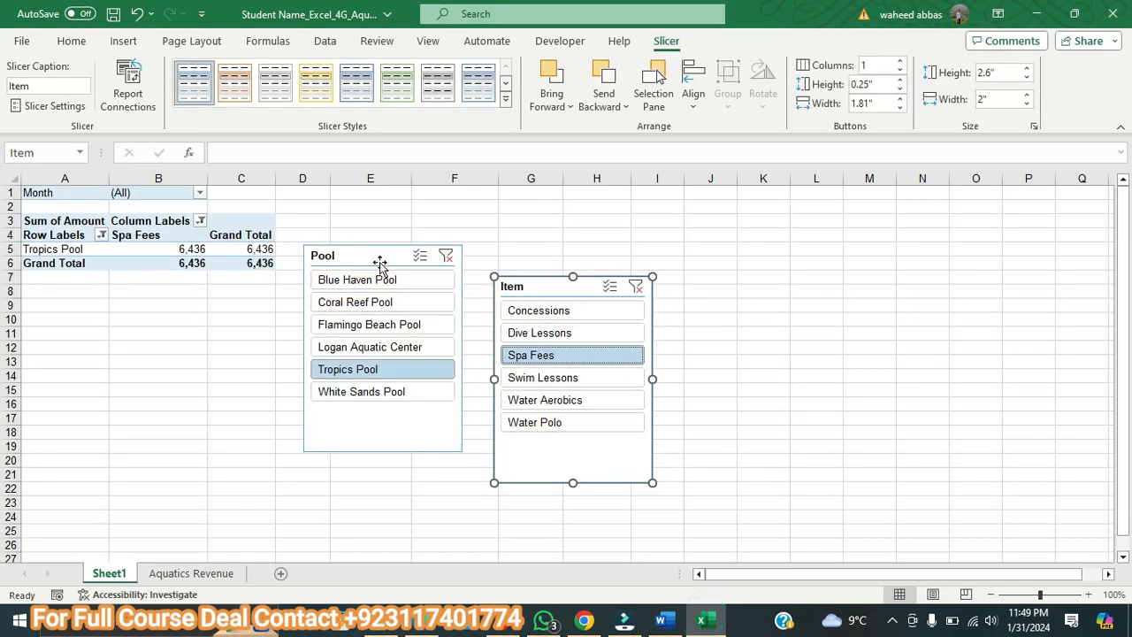
pyautogui.moveTo(367, 257); pyautogui.dragTo(393, 230)
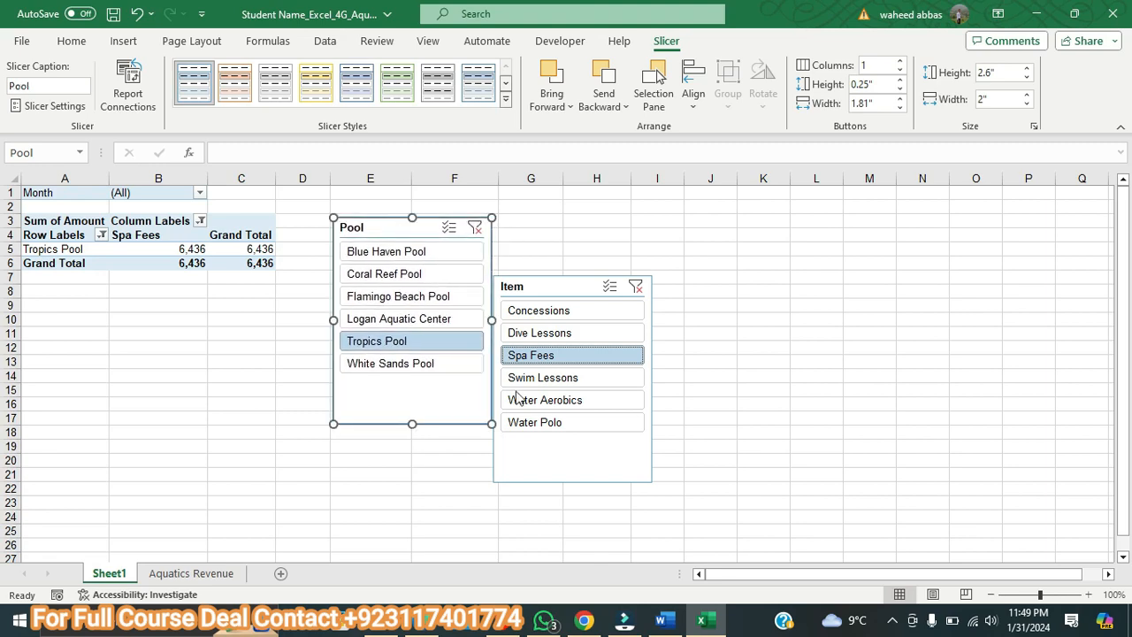
pyautogui.click(661, 619)
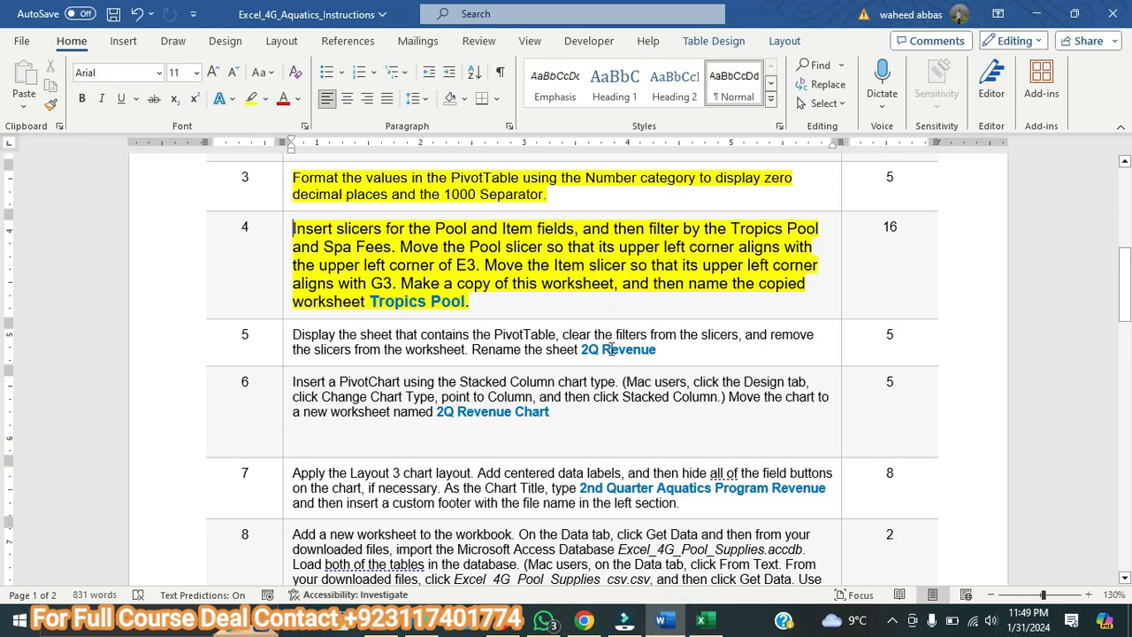
pyautogui.click(701, 619)
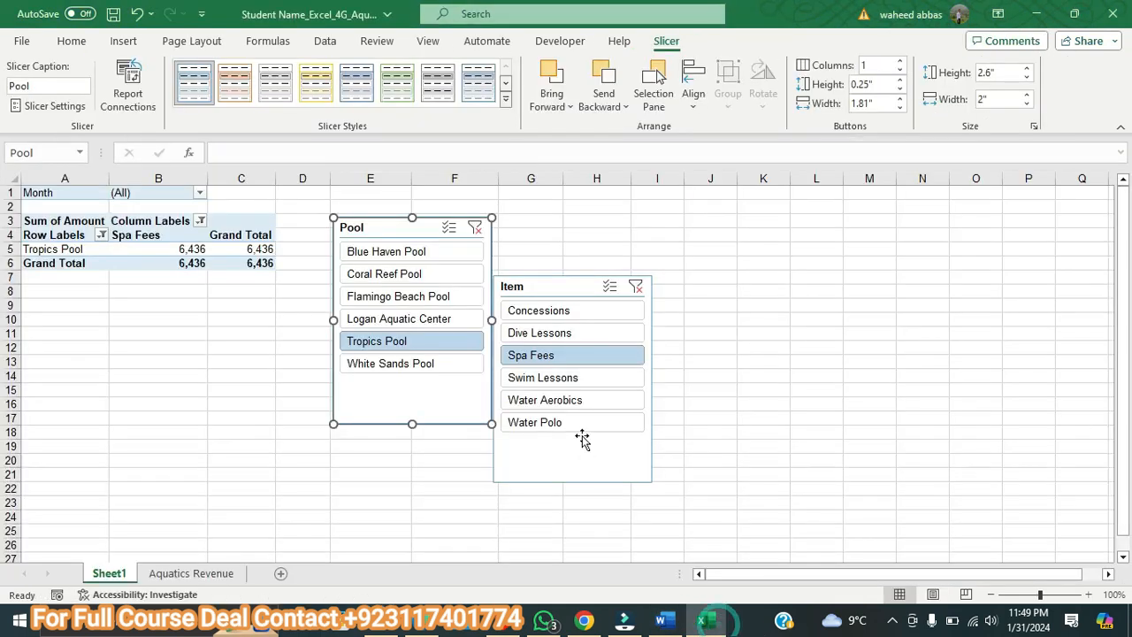
pyautogui.moveTo(541, 281); pyautogui.dragTo(549, 223)
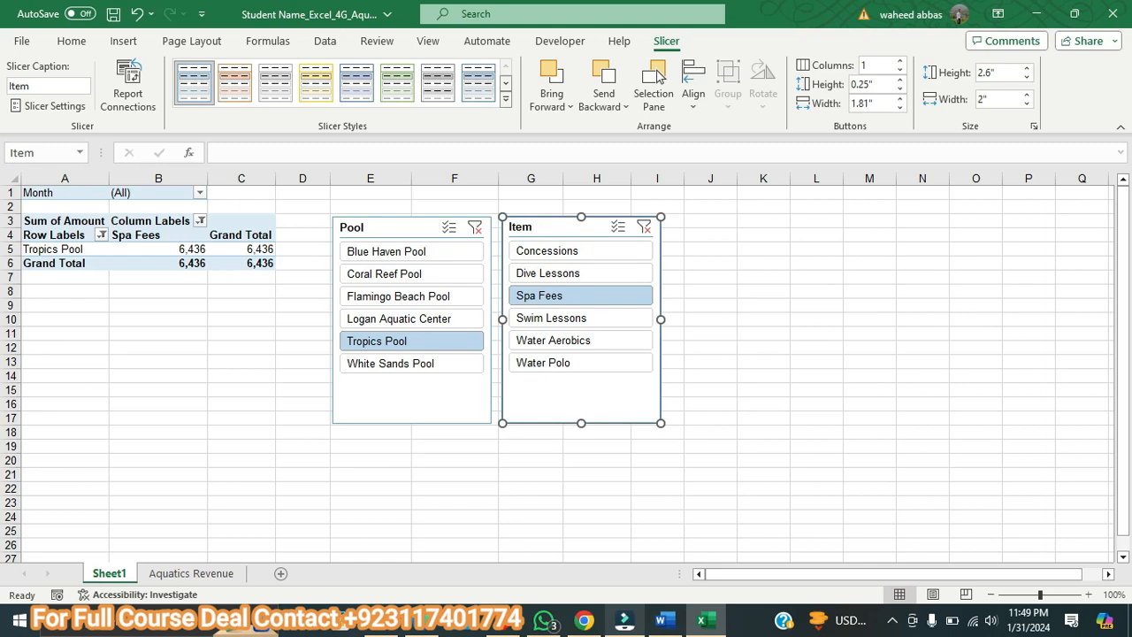
pyautogui.click(665, 620)
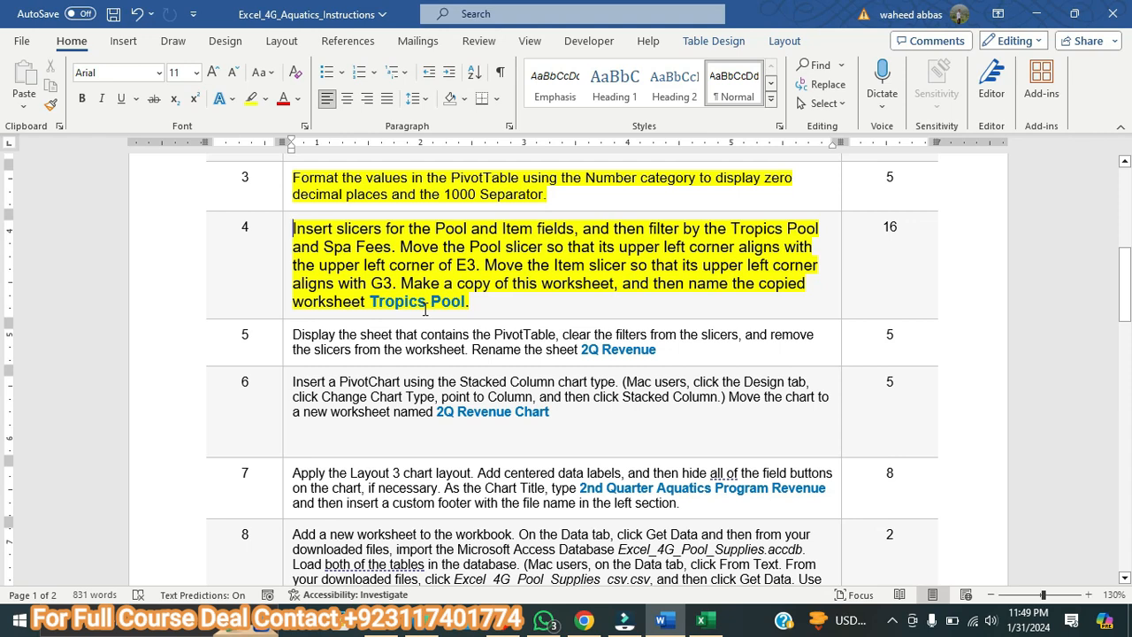
# Switch to Excel and create a copy of Sheet1 placed before the original sheet in the same workbook
pyautogui.click(703, 620)
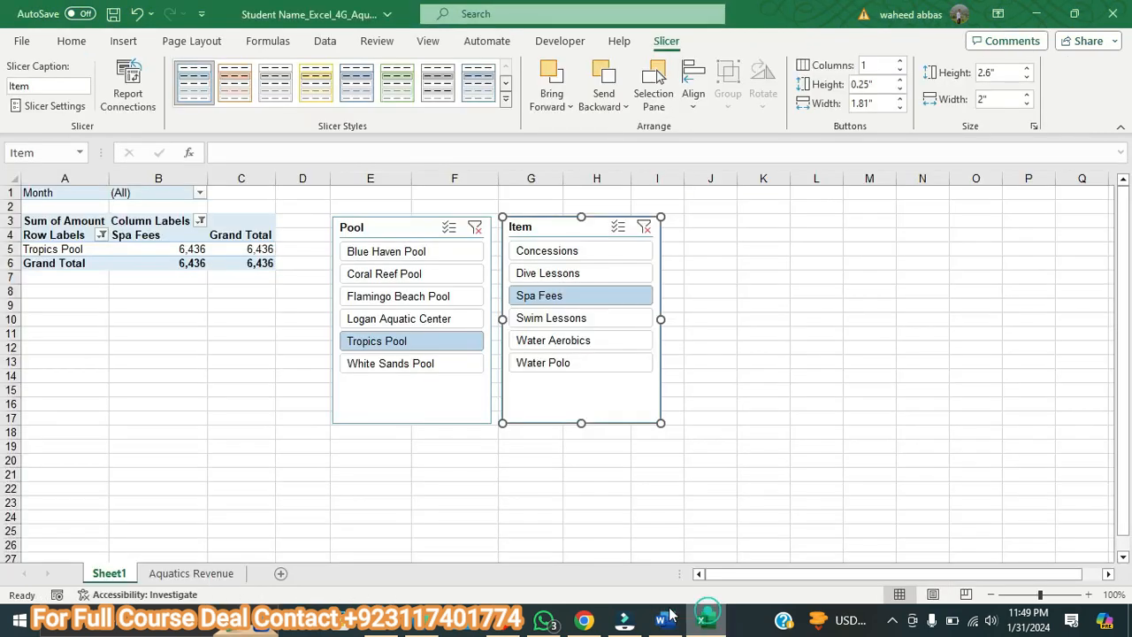
pyautogui.rightClick(118, 576)
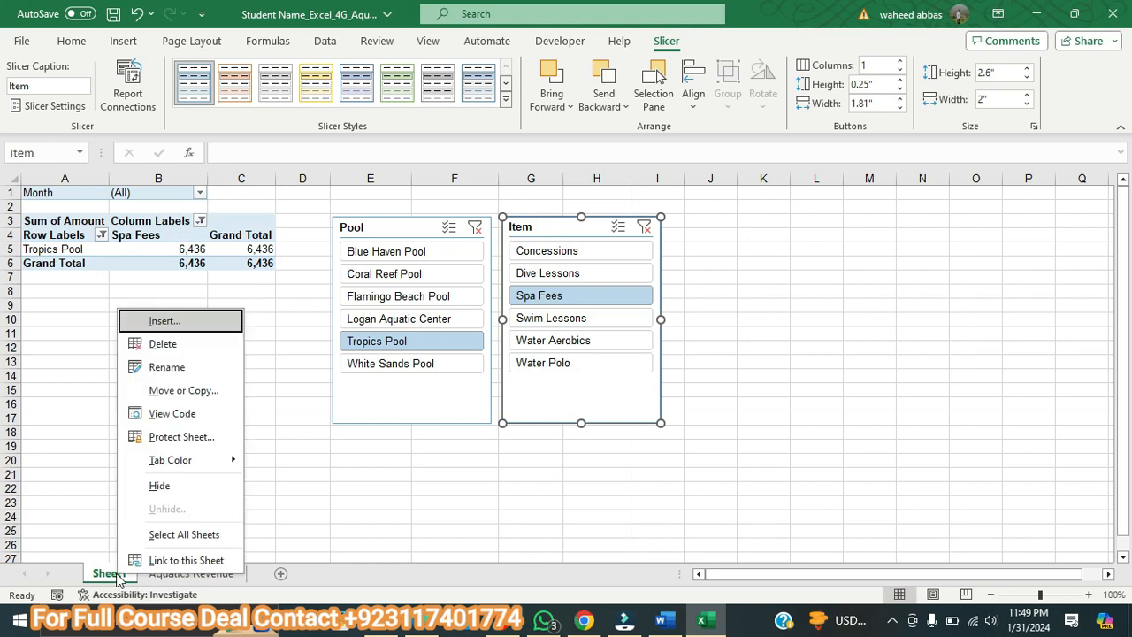
pyautogui.click(179, 399)
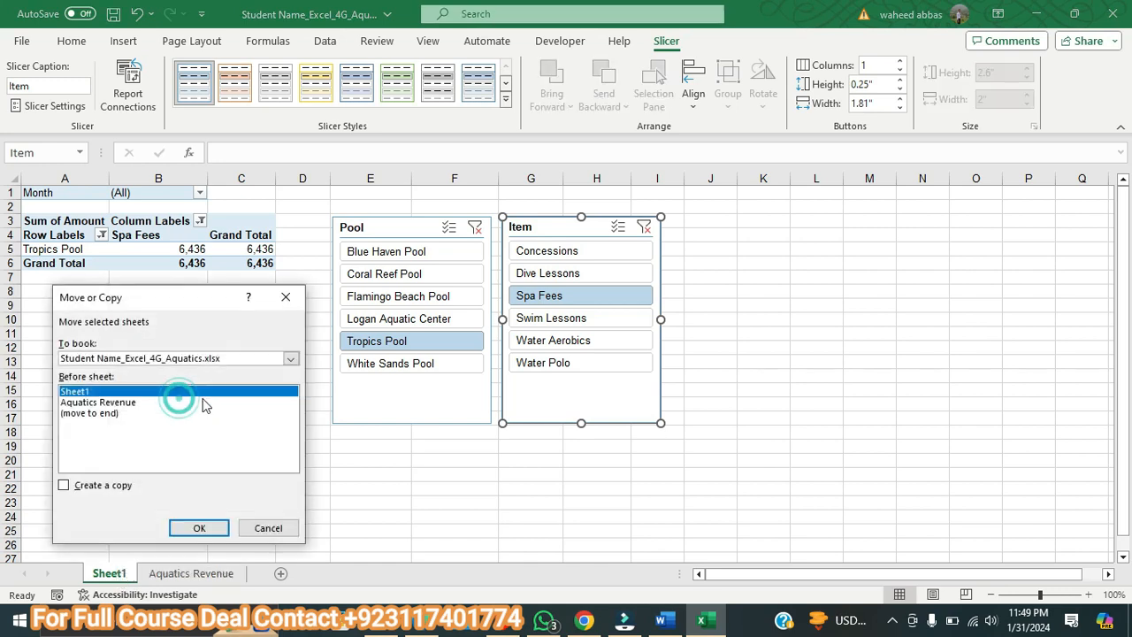
pyautogui.click(105, 488)
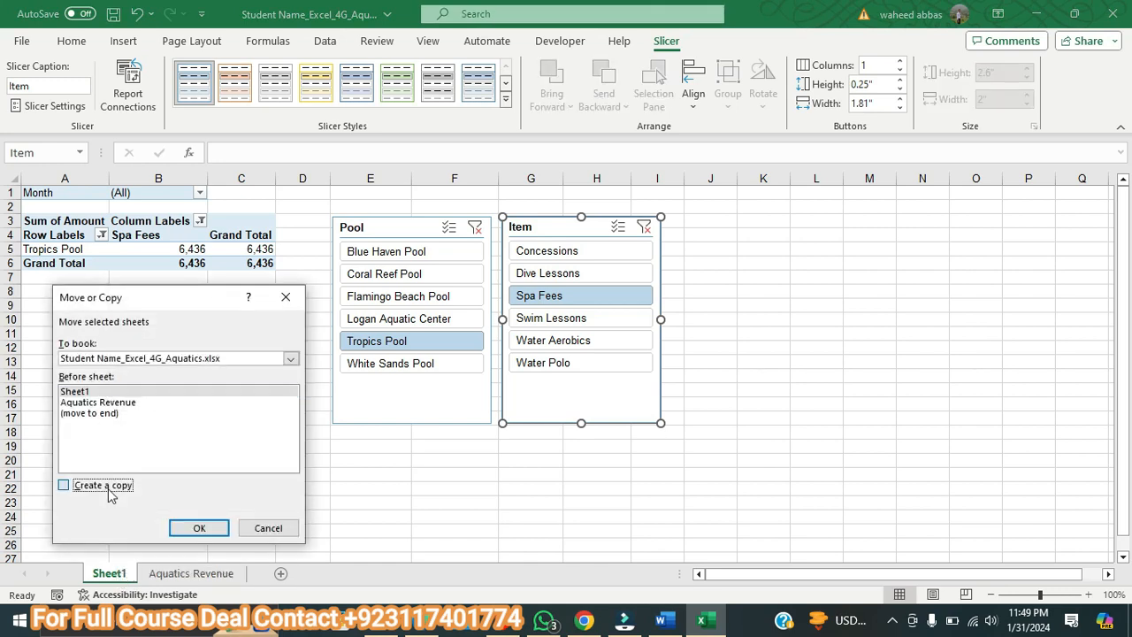
pyautogui.click(209, 529)
# Look up the required sheet name in the Word instructions and rename the copied worksheet in Excel as Tropics Pool
pyautogui.click(661, 620)
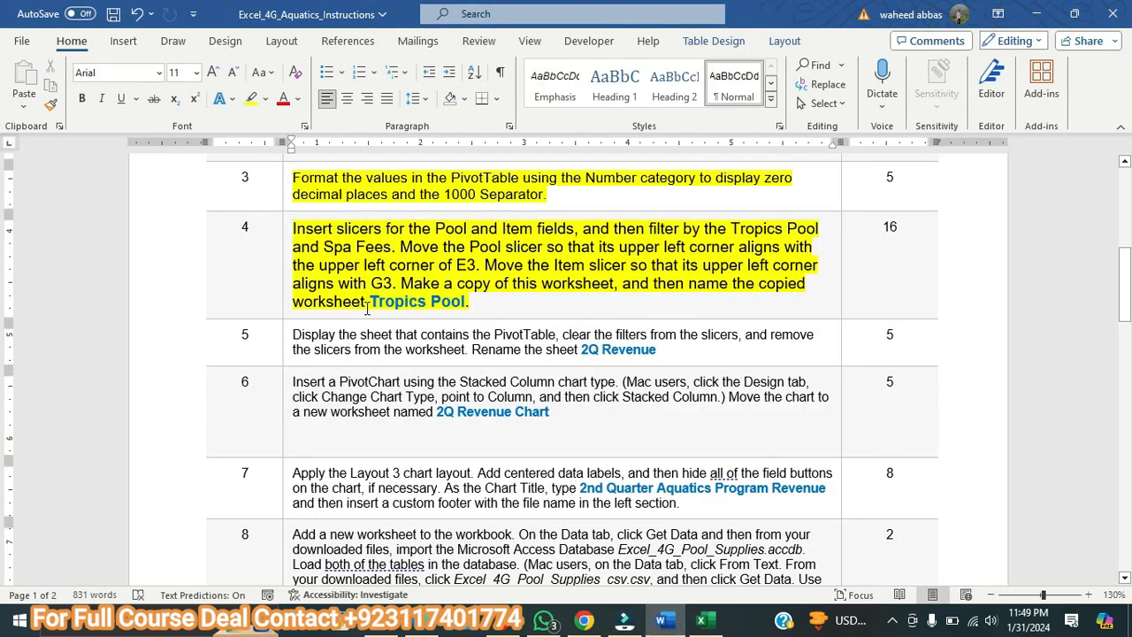
pyautogui.moveTo(371, 304); pyautogui.dragTo(466, 303)
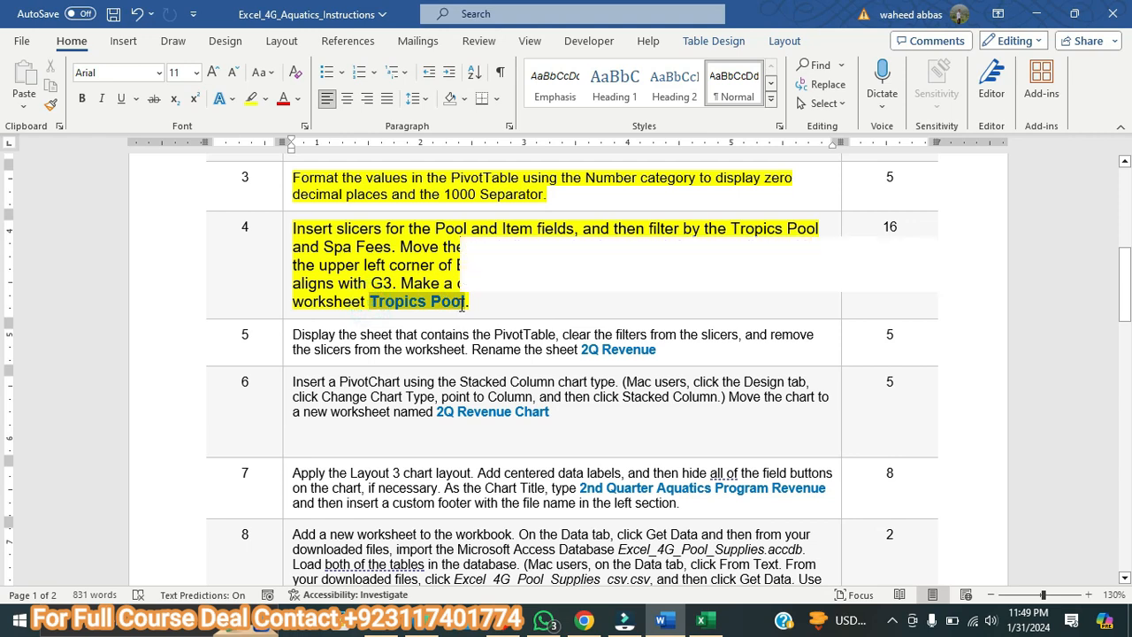
pyautogui.click(701, 620)
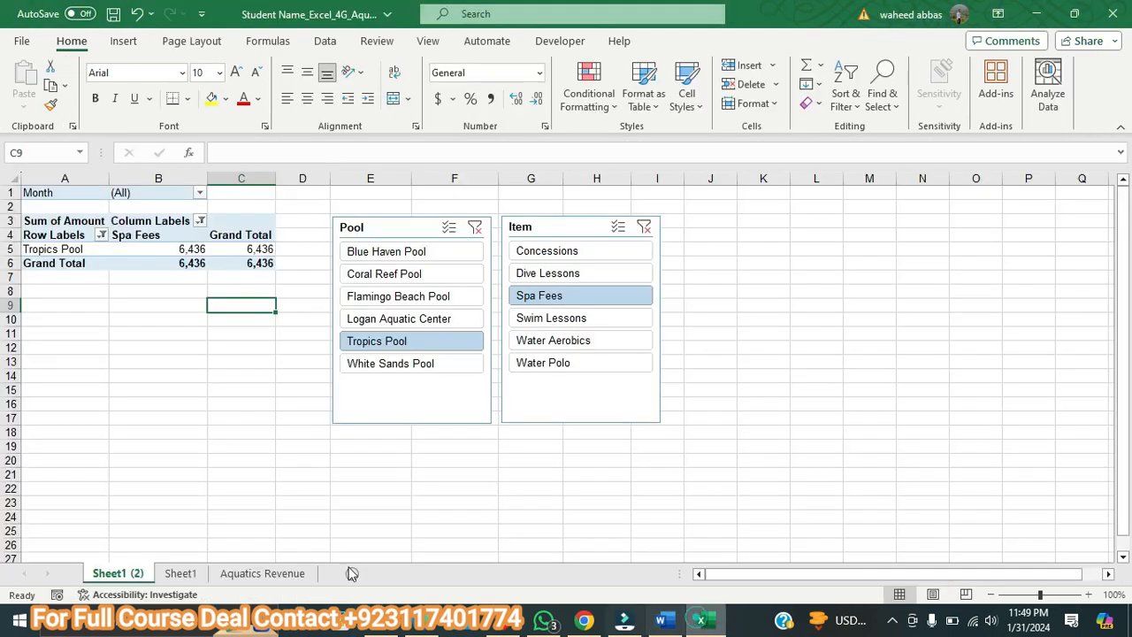
pyautogui.rightClick(112, 580)
pyautogui.click(166, 366)
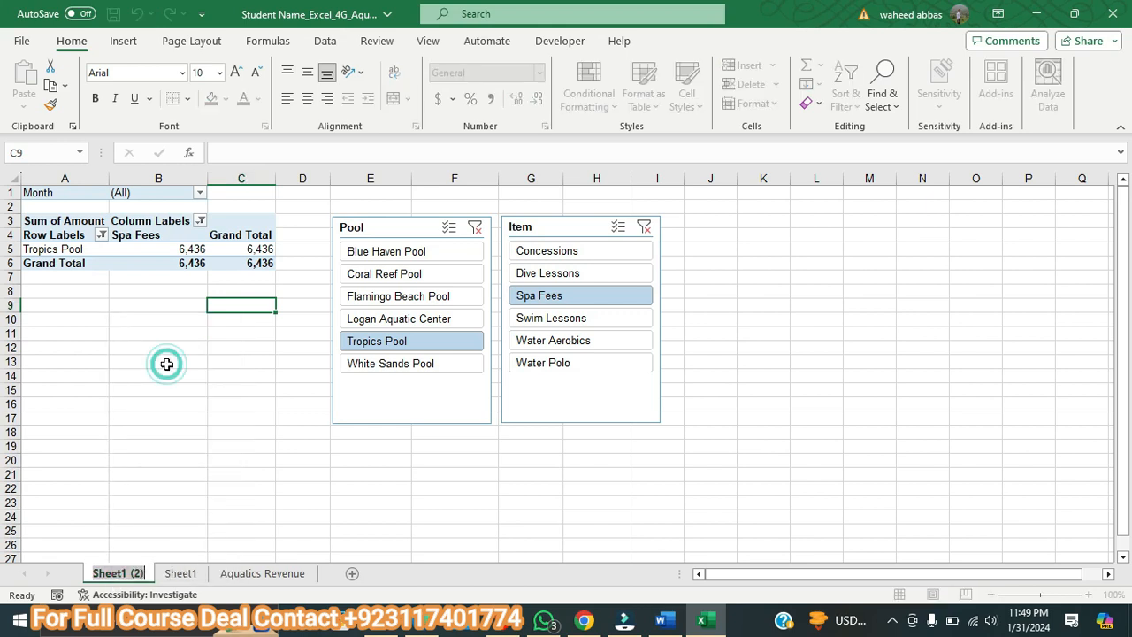
pyautogui.write('Tropic')
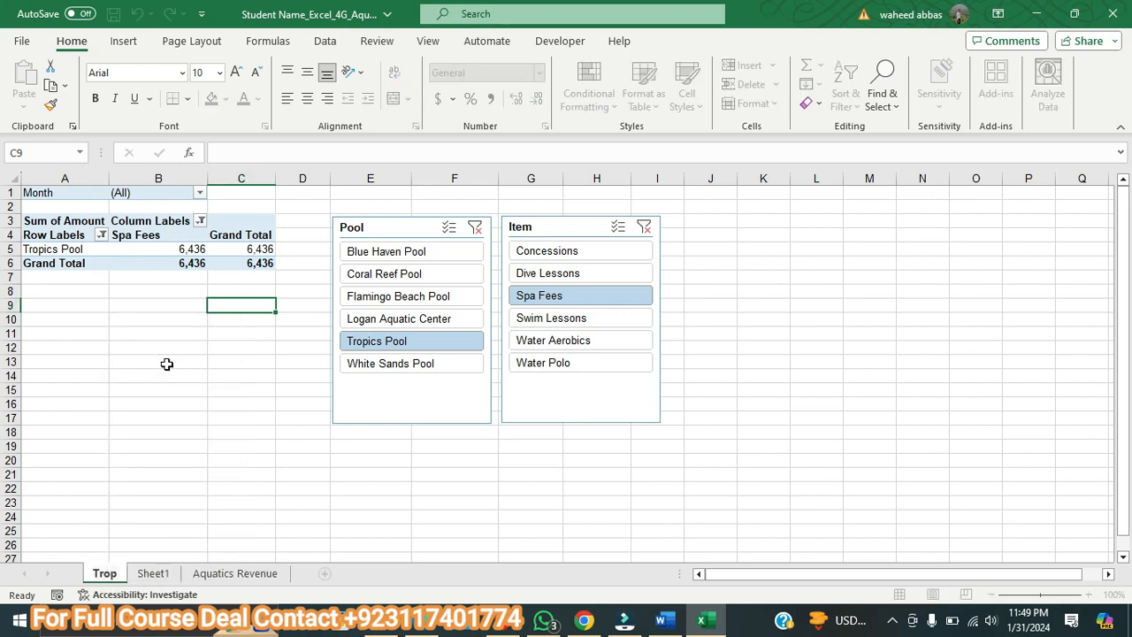
pyautogui.click(663, 622)
pyautogui.click(708, 625)
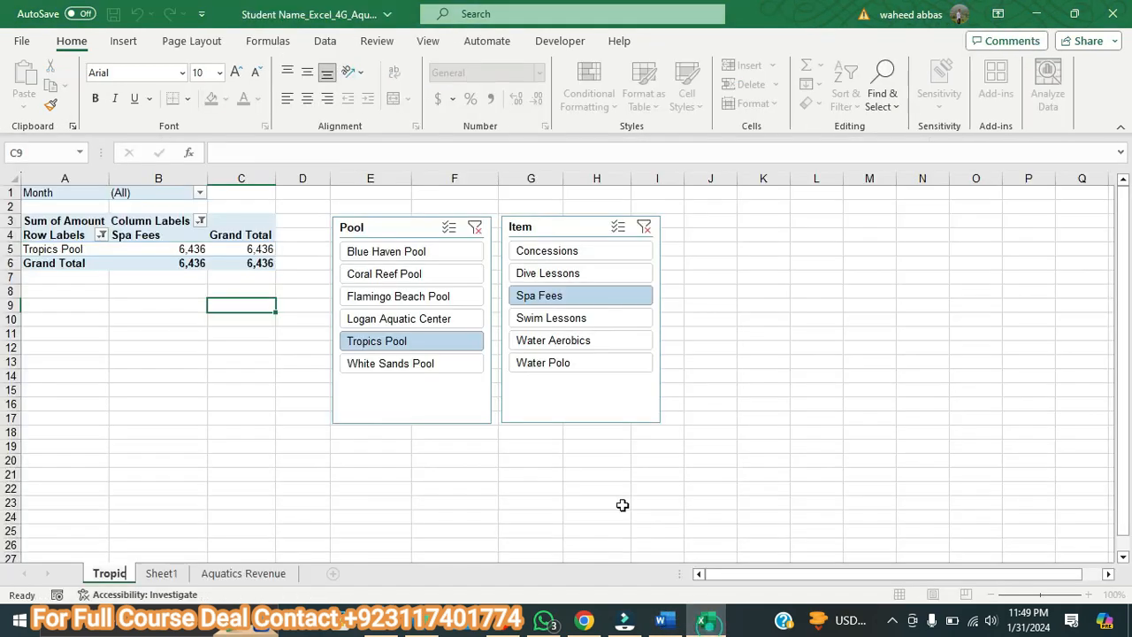
pyautogui.write('s Pool')
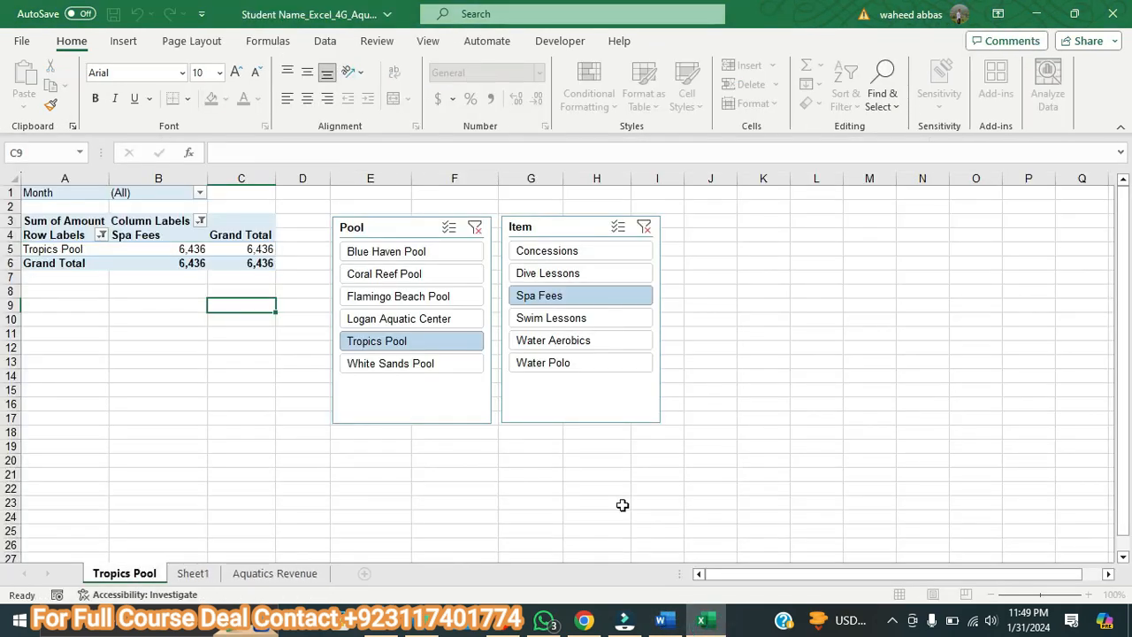
pyautogui.press('Return')
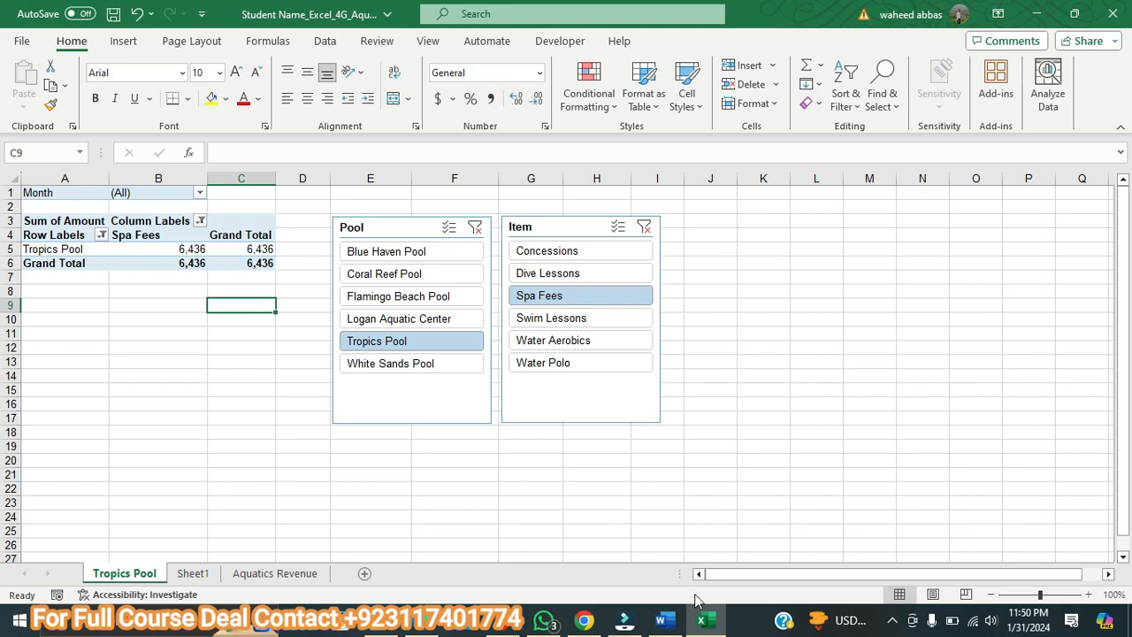
# Switch to the Word instructions, enlarge the step 5 instruction text to 10 pt and highlight it in yellow
pyautogui.click(659, 622)
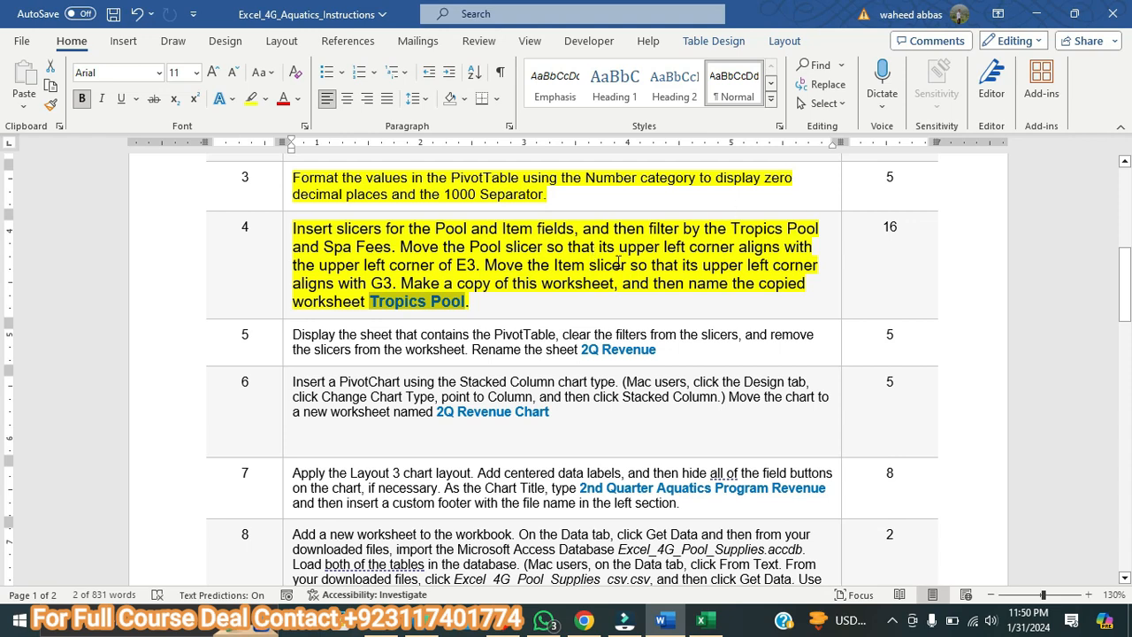
pyautogui.moveTo(676, 354); pyautogui.dragTo(298, 339)
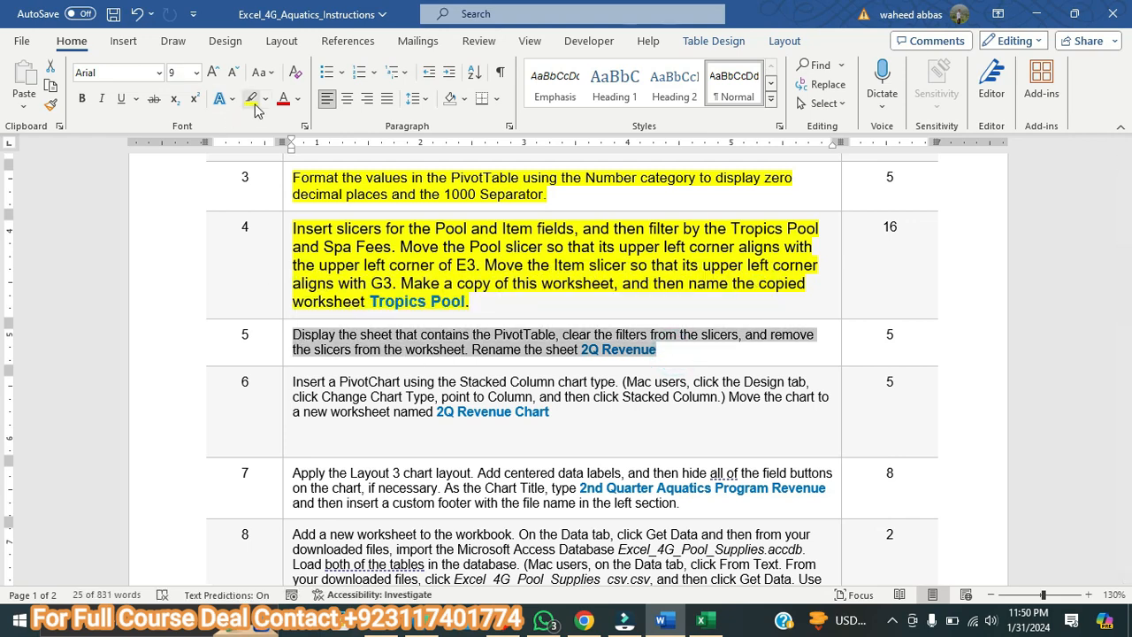
pyautogui.click(213, 73)
pyautogui.click(250, 100)
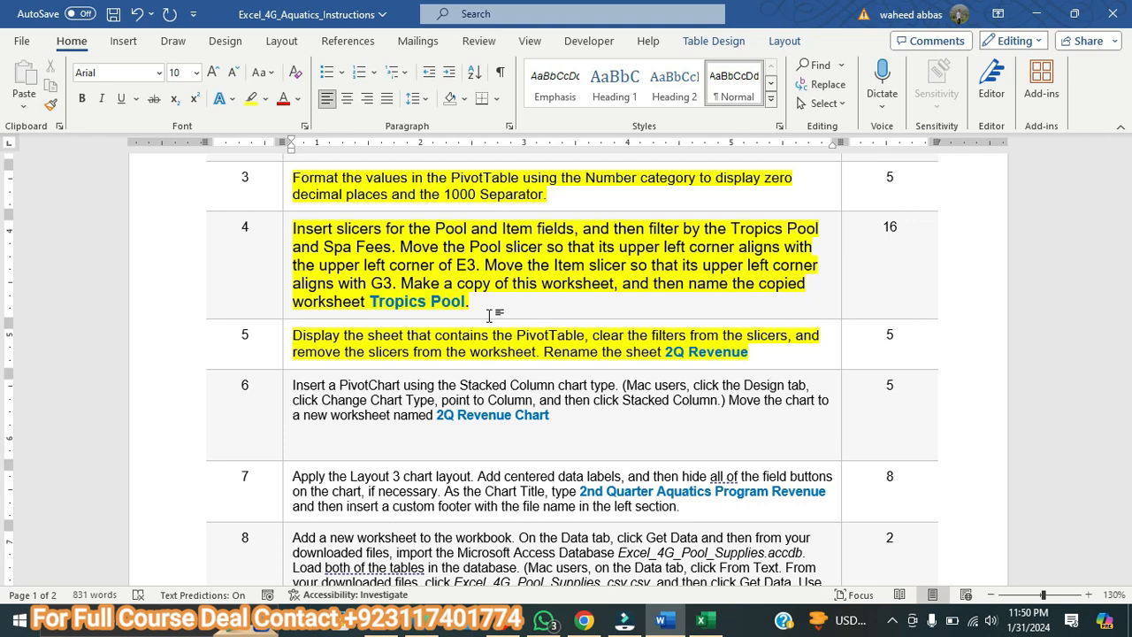
# Switch to Excel, clear the filters from the Pool and Item slicers on Sheet1 and delete both slicers
pyautogui.click(701, 620)
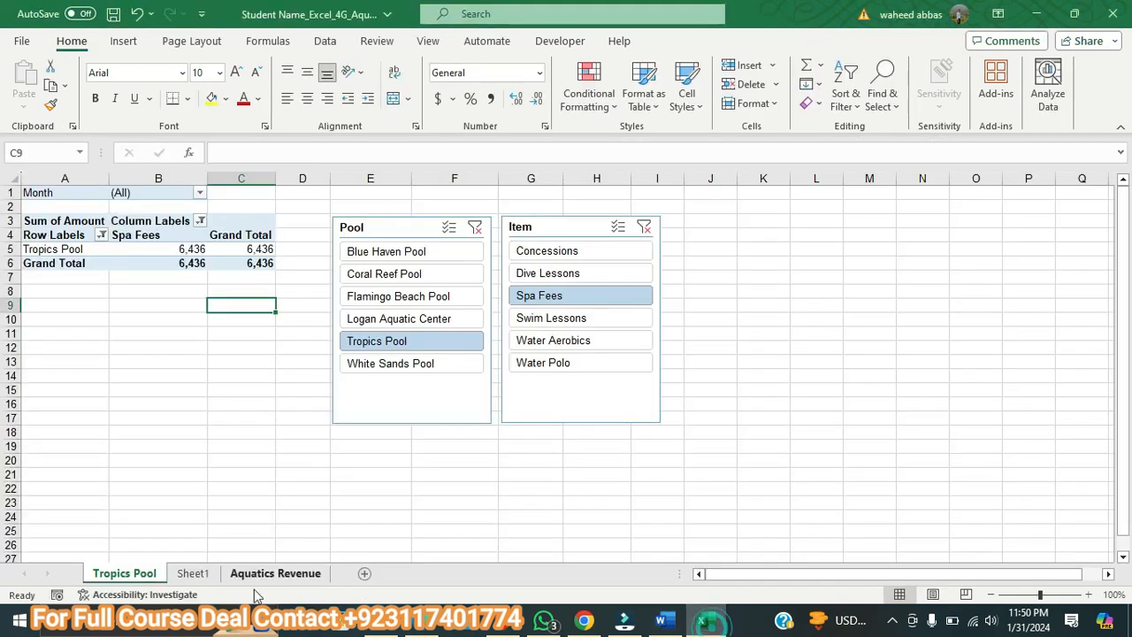
pyautogui.click(193, 573)
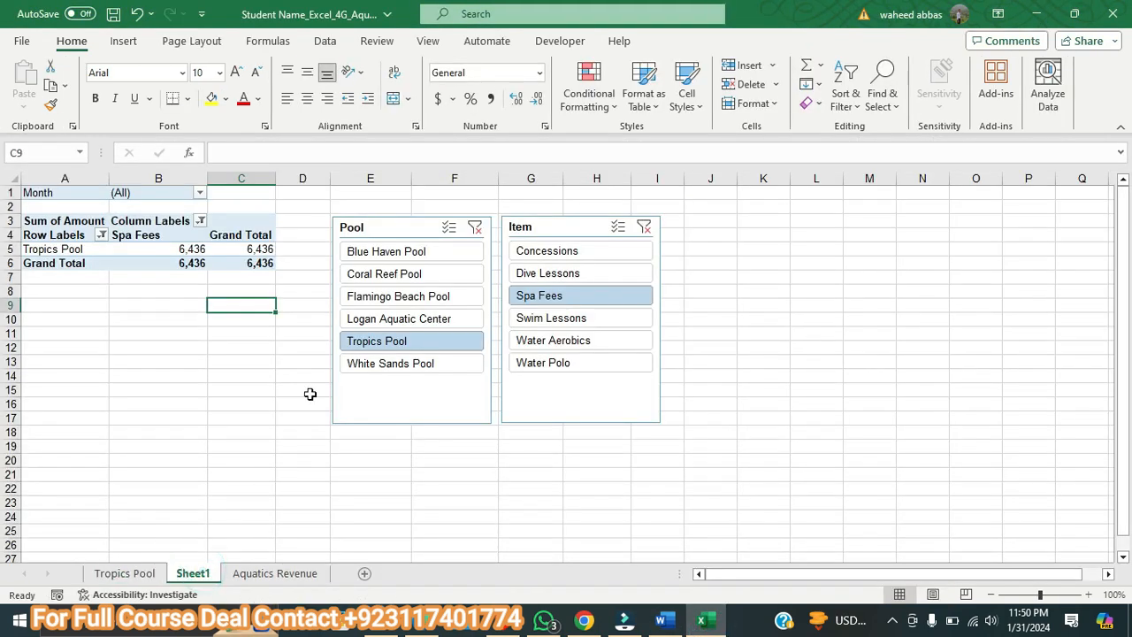
pyautogui.click(480, 228)
pyautogui.click(669, 228)
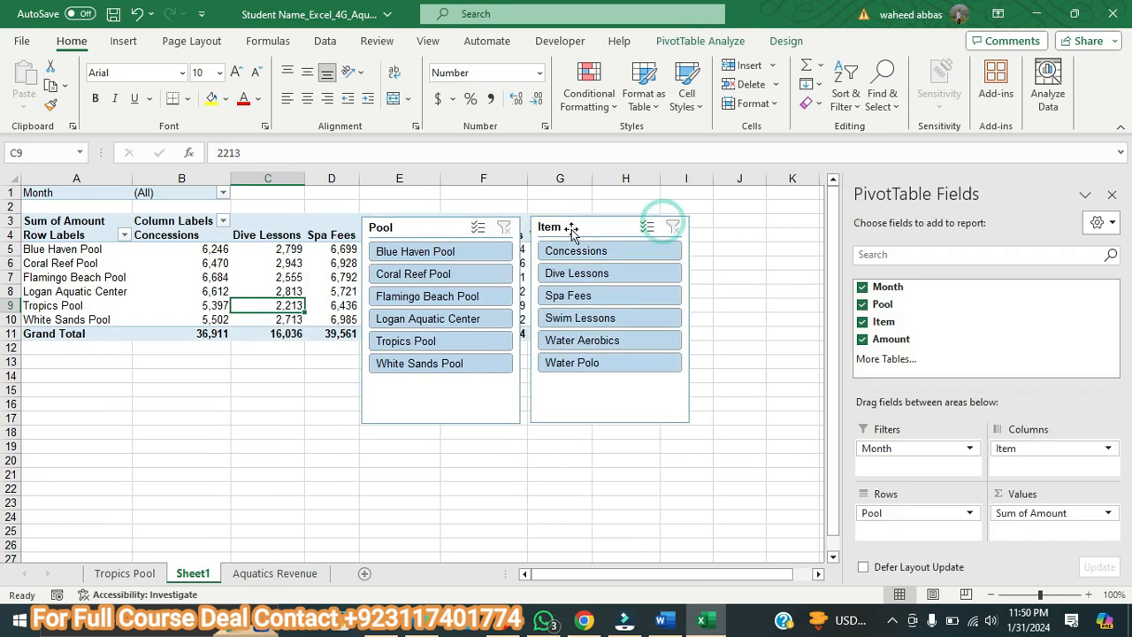
pyautogui.click(577, 228)
pyautogui.press('Delete')
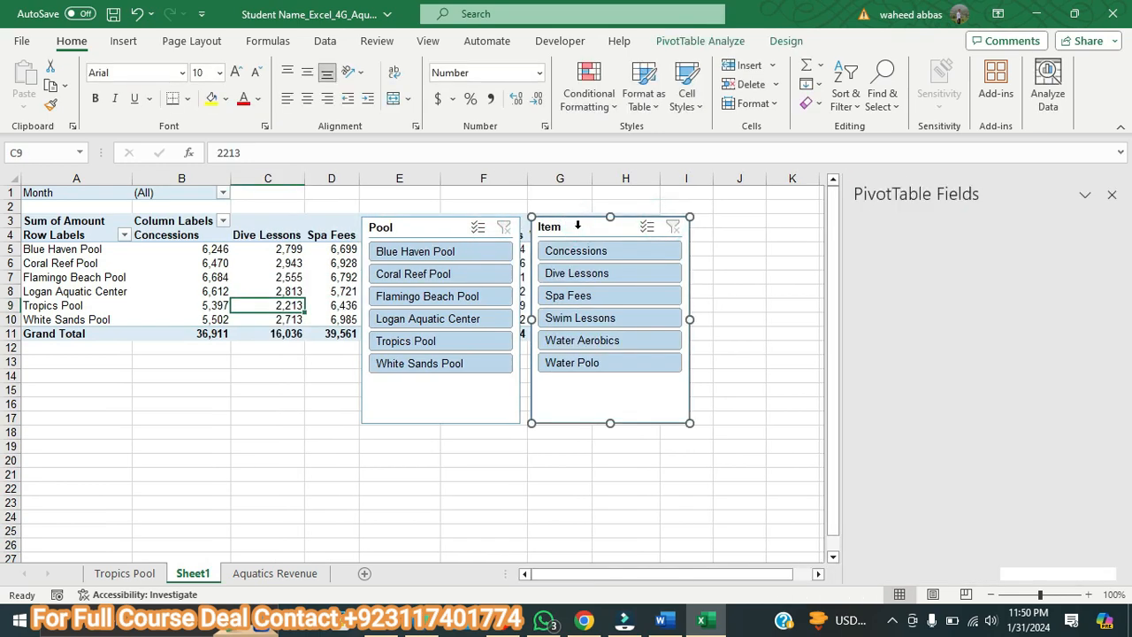
pyautogui.click(415, 229)
pyautogui.press('Delete')
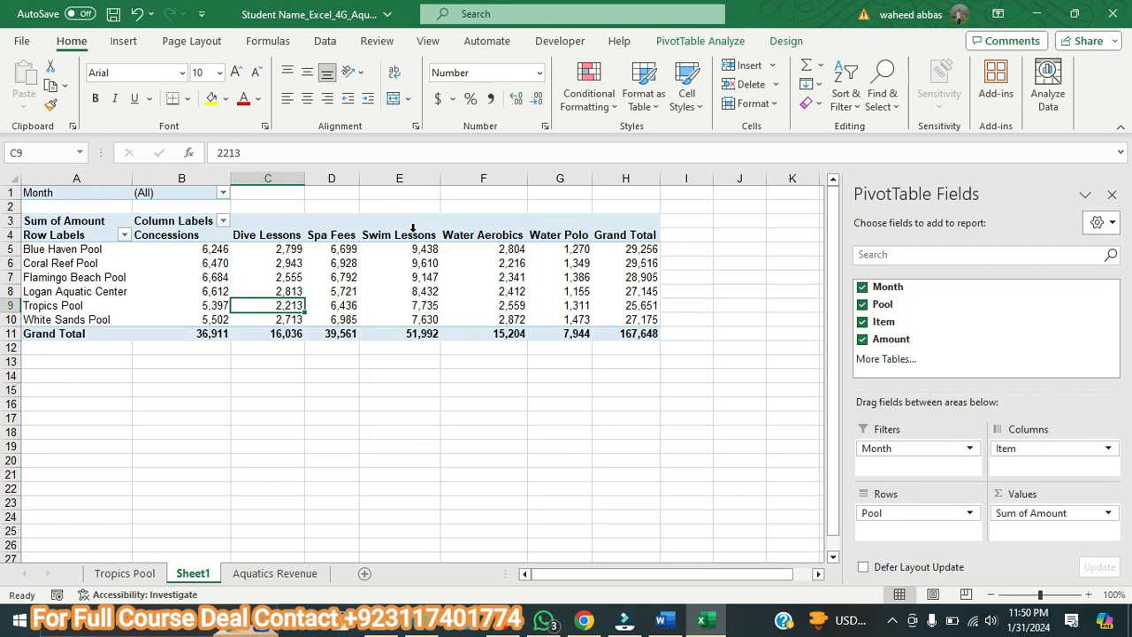
# Check the step 5 sheet name in the Word instructions and rename Sheet1 in Excel as 2Q Revenue
pyautogui.click(662, 620)
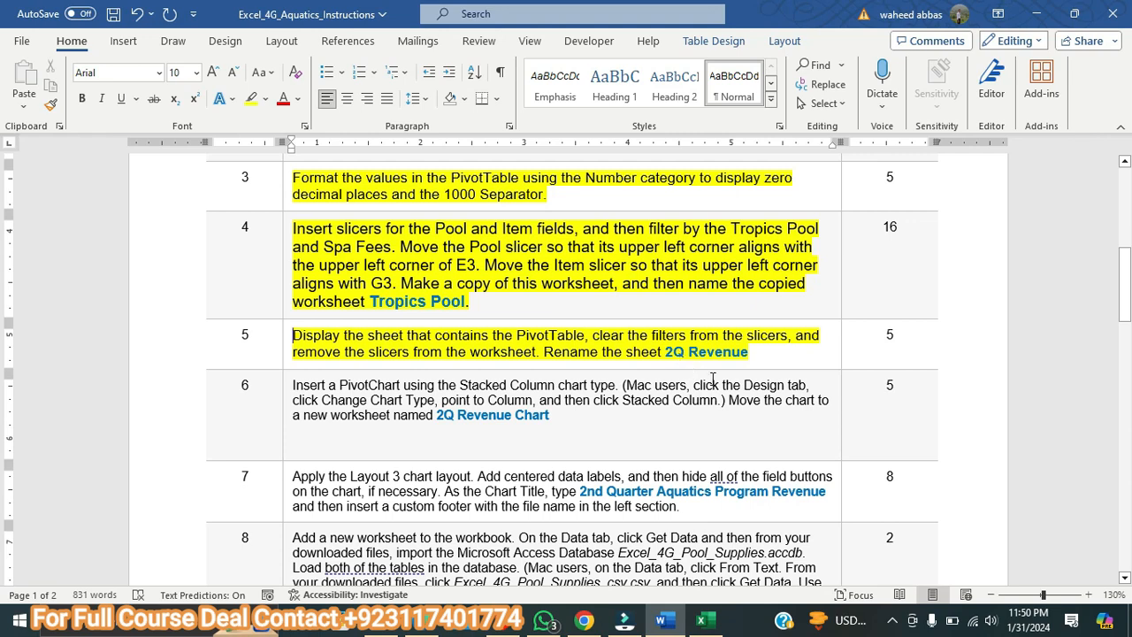
pyautogui.click(702, 621)
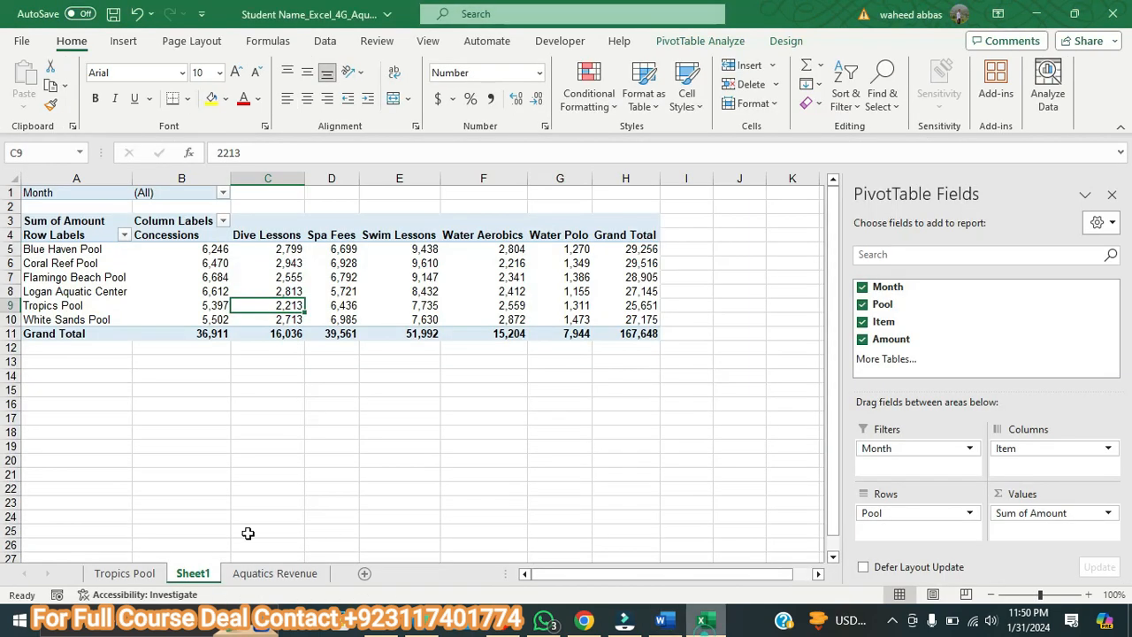
pyautogui.rightClick(209, 574)
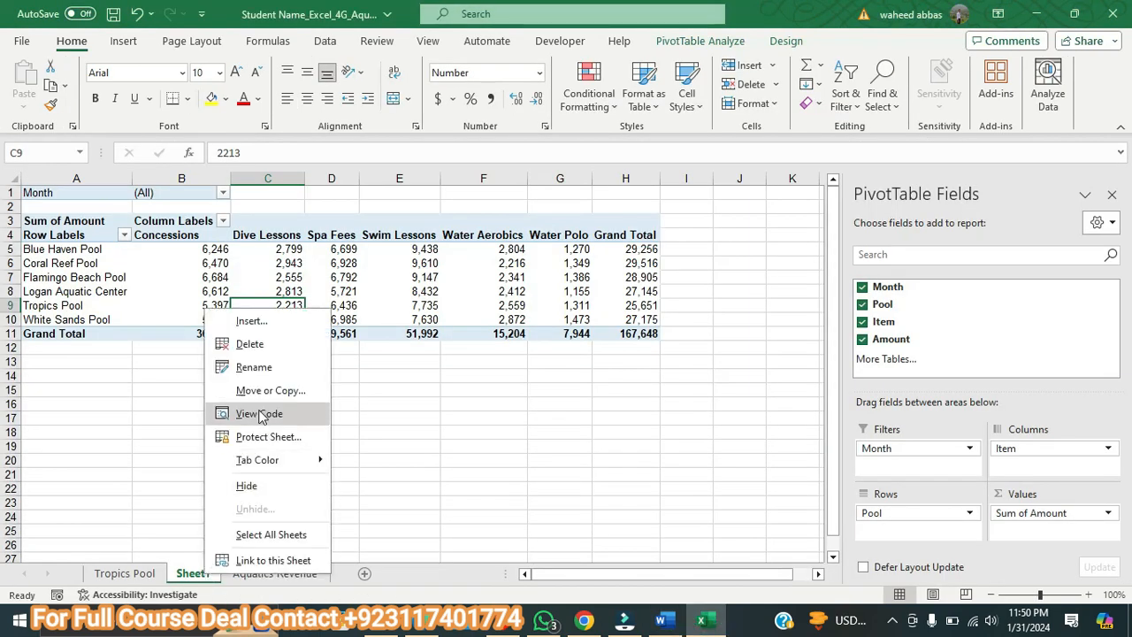
pyautogui.click(226, 367)
pyautogui.write('2')
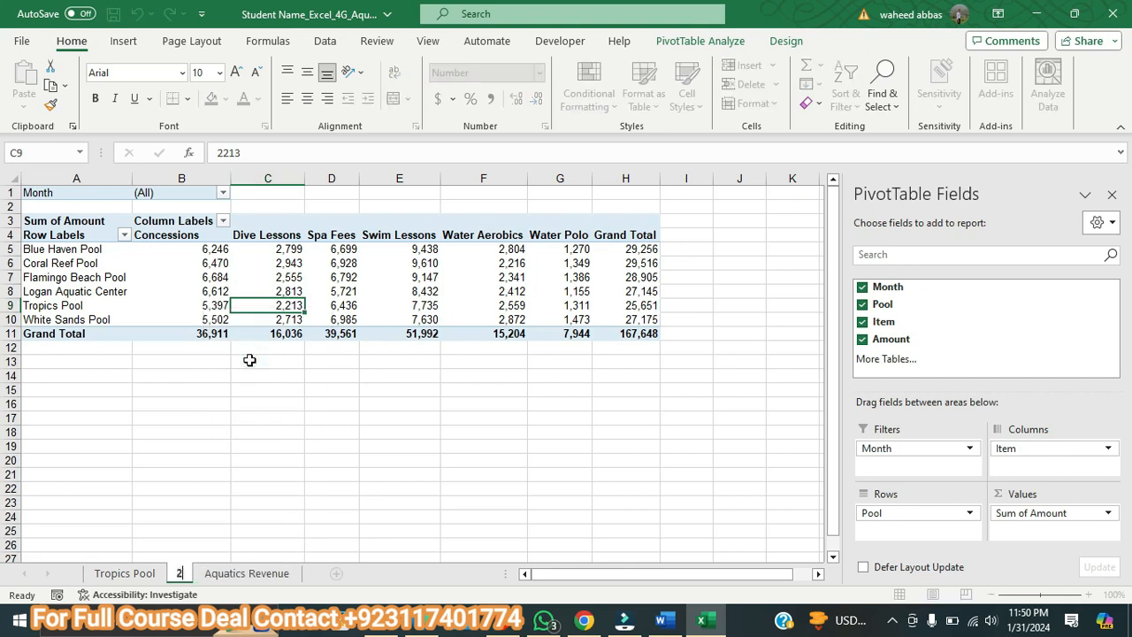
pyautogui.write('A')
pyautogui.press('BackSpace')
pyautogui.press('BackSpace')
pyautogui.write('Q')
pyautogui.press('Return')
pyautogui.write('Rev')
pyautogui.press('Return')
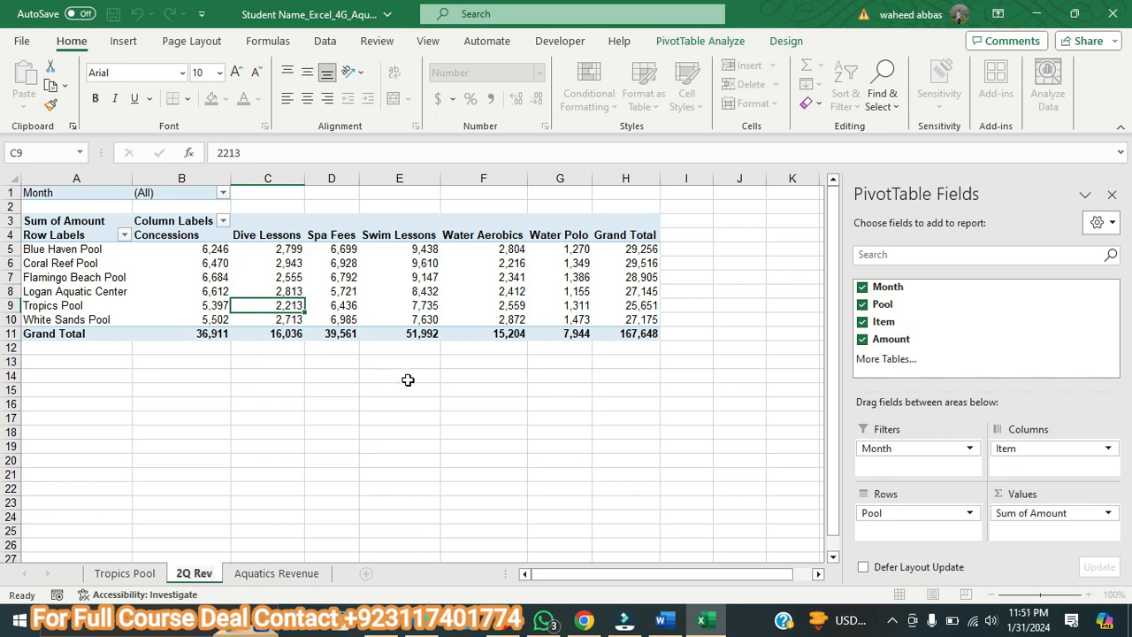
pyautogui.click(659, 622)
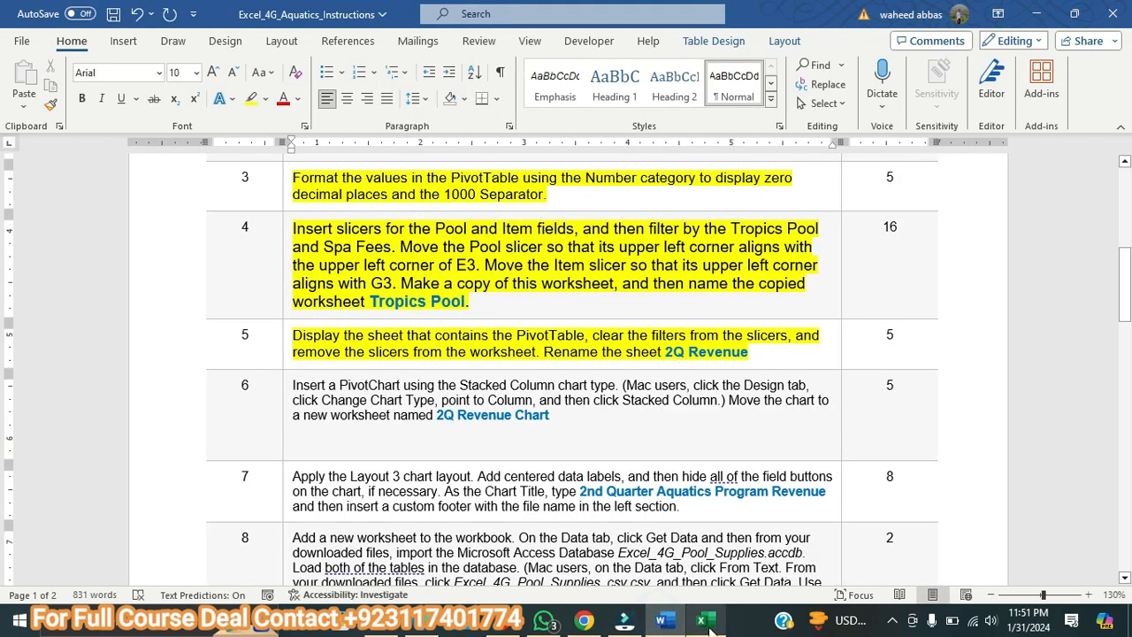
pyautogui.click(701, 620)
pyautogui.write('enue')
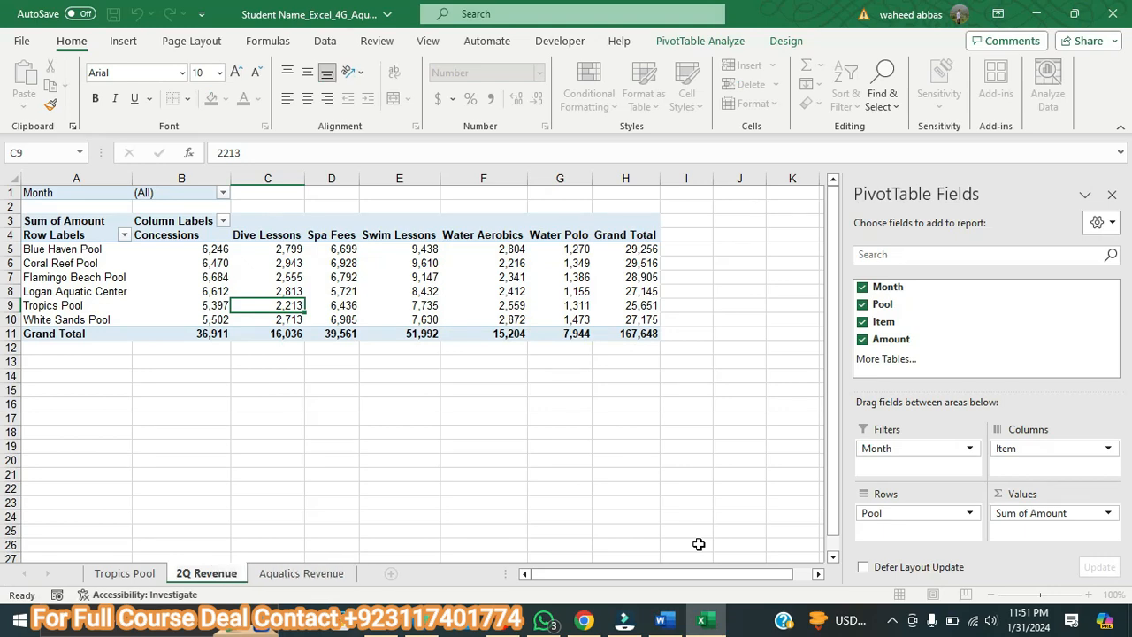
pyautogui.press('Return')
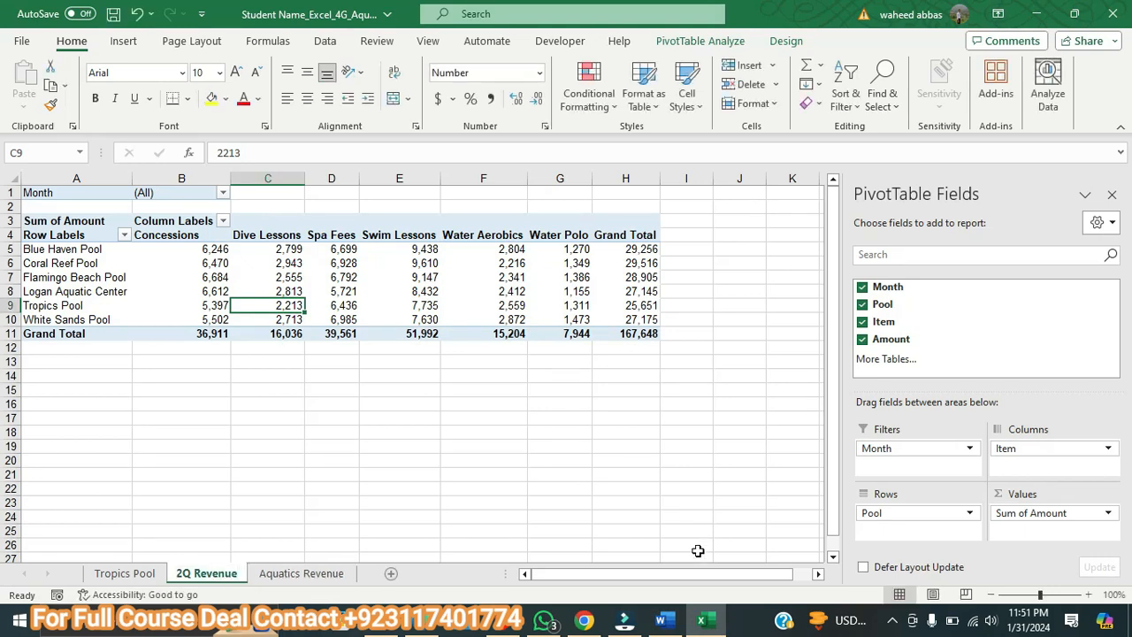
# Switch to the Word instructions, enlarge the step 6 instruction text to 11 pt and highlight it in yellow
pyautogui.click(670, 622)
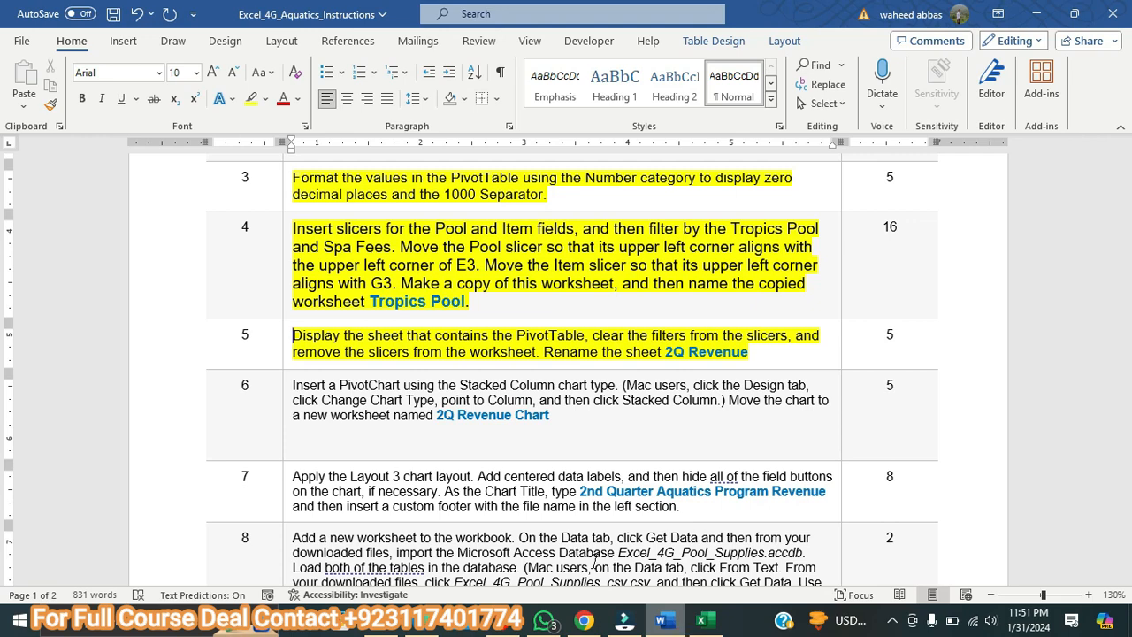
pyautogui.moveTo(557, 418); pyautogui.dragTo(293, 385)
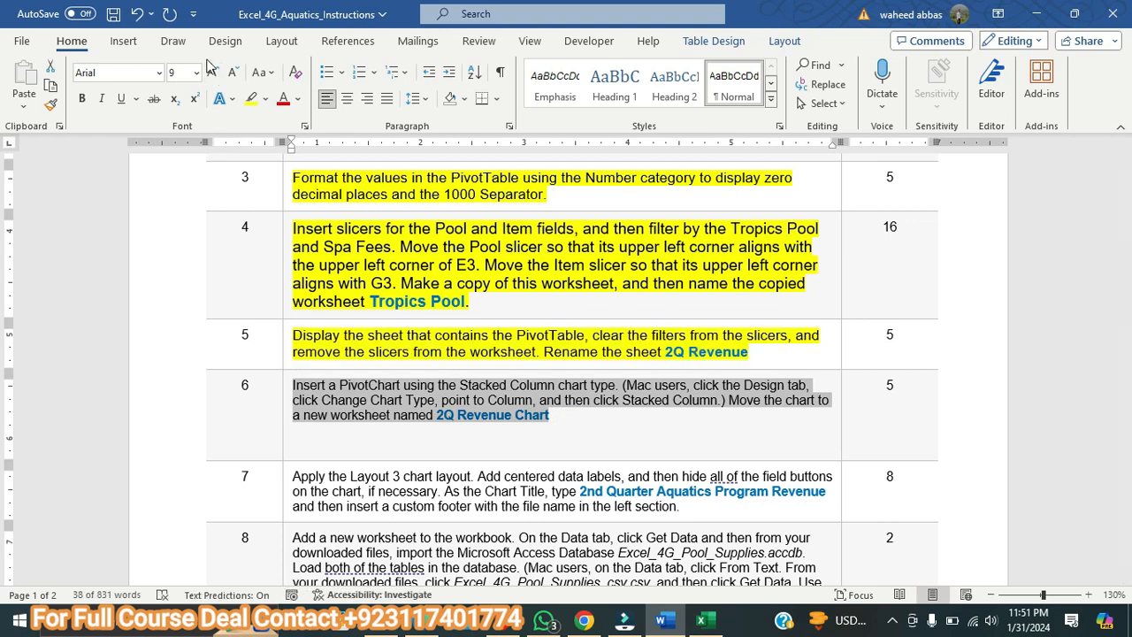
pyautogui.click(213, 72)
pyautogui.click(212, 72)
pyautogui.click(251, 98)
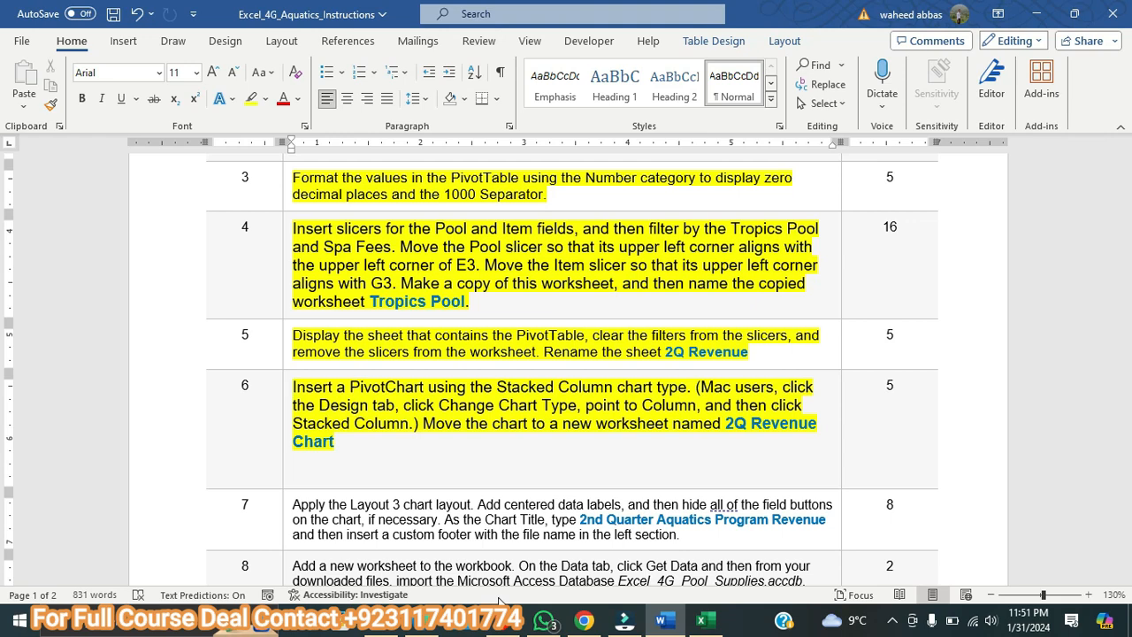
# Switch to Excel and insert a Stacked Column PivotChart from the PivotTable on the 2Q Revenue sheet
pyautogui.click(699, 622)
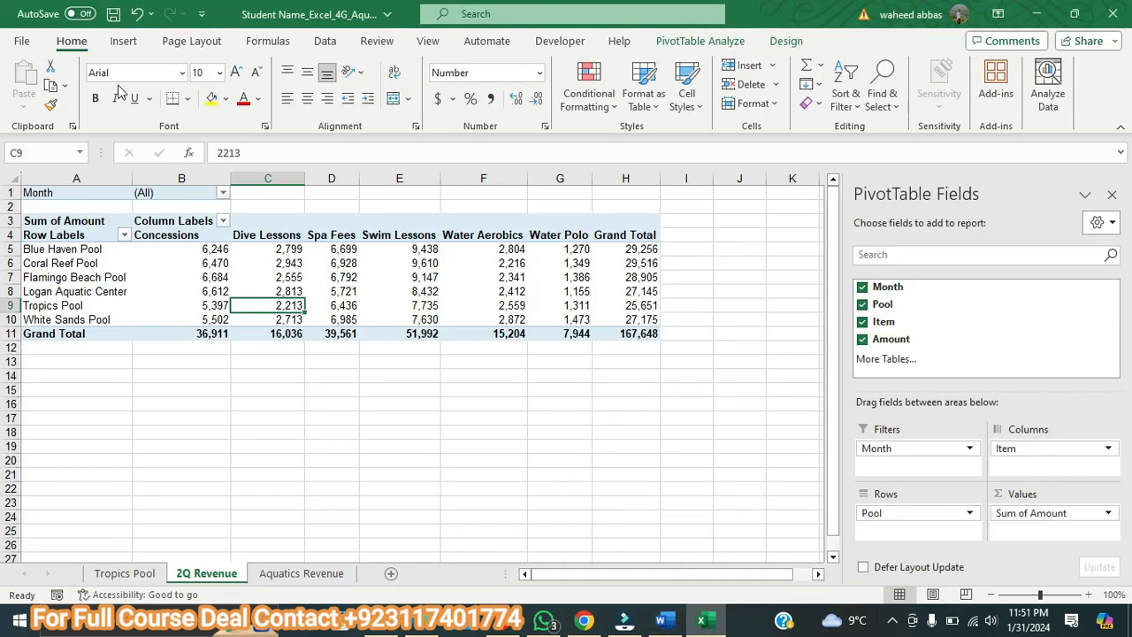
pyautogui.click(119, 44)
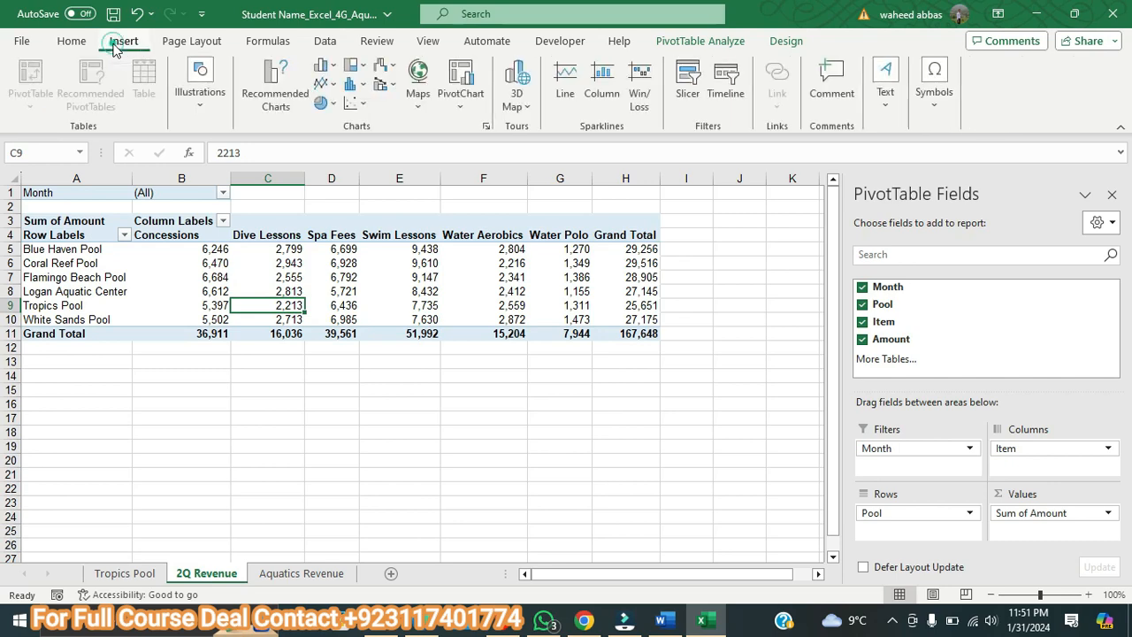
pyautogui.click(713, 46)
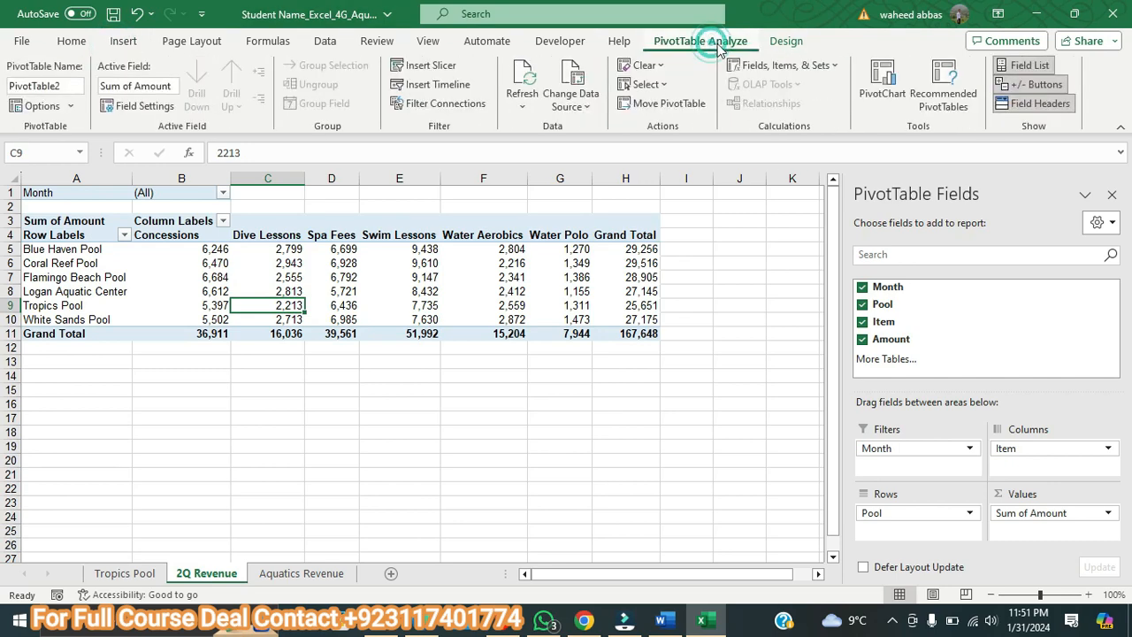
pyautogui.click(895, 99)
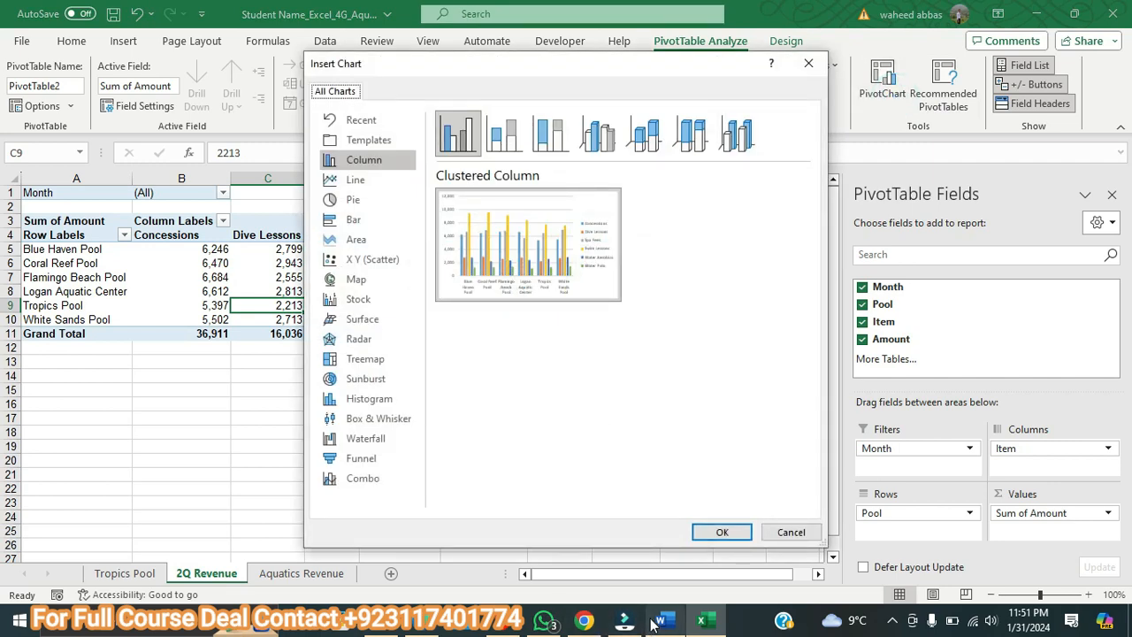
pyautogui.click(656, 622)
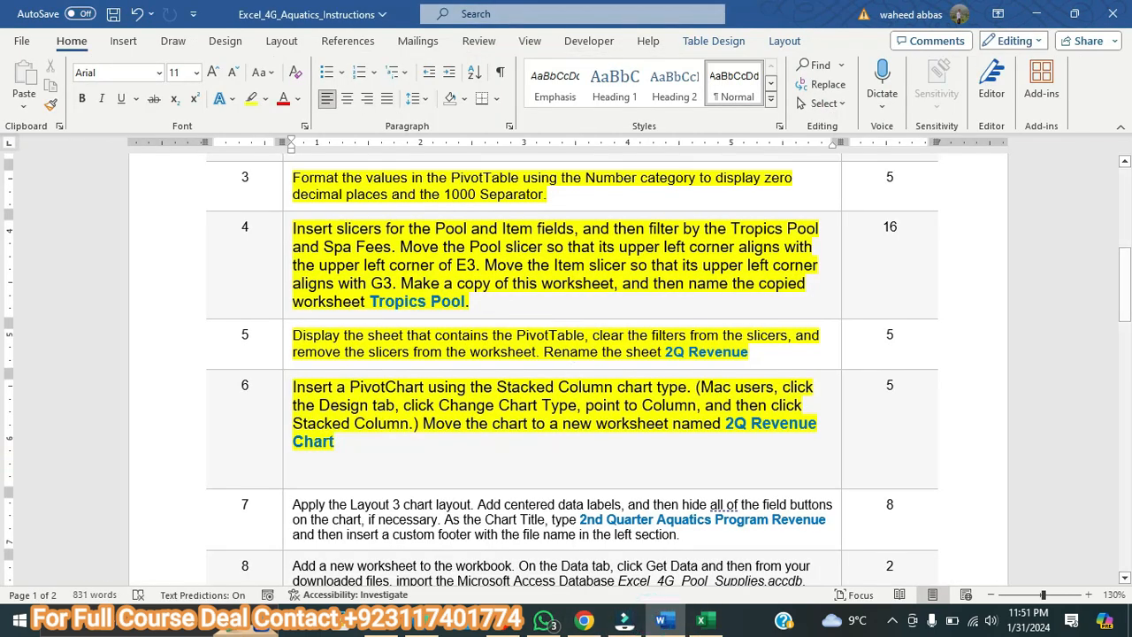
pyautogui.click(701, 622)
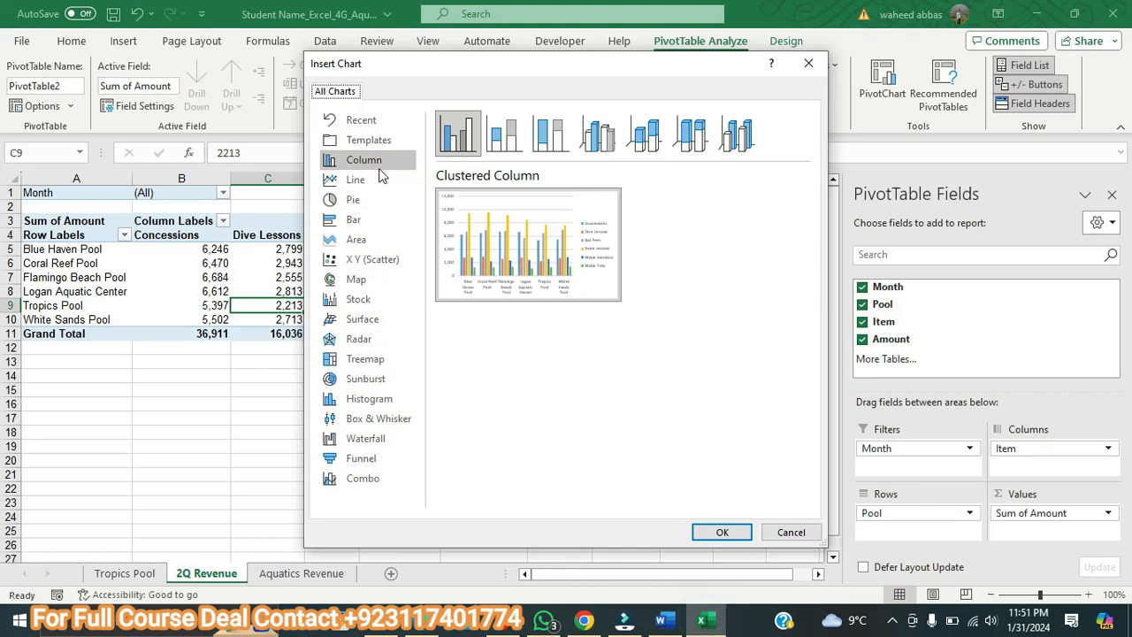
pyautogui.click(495, 134)
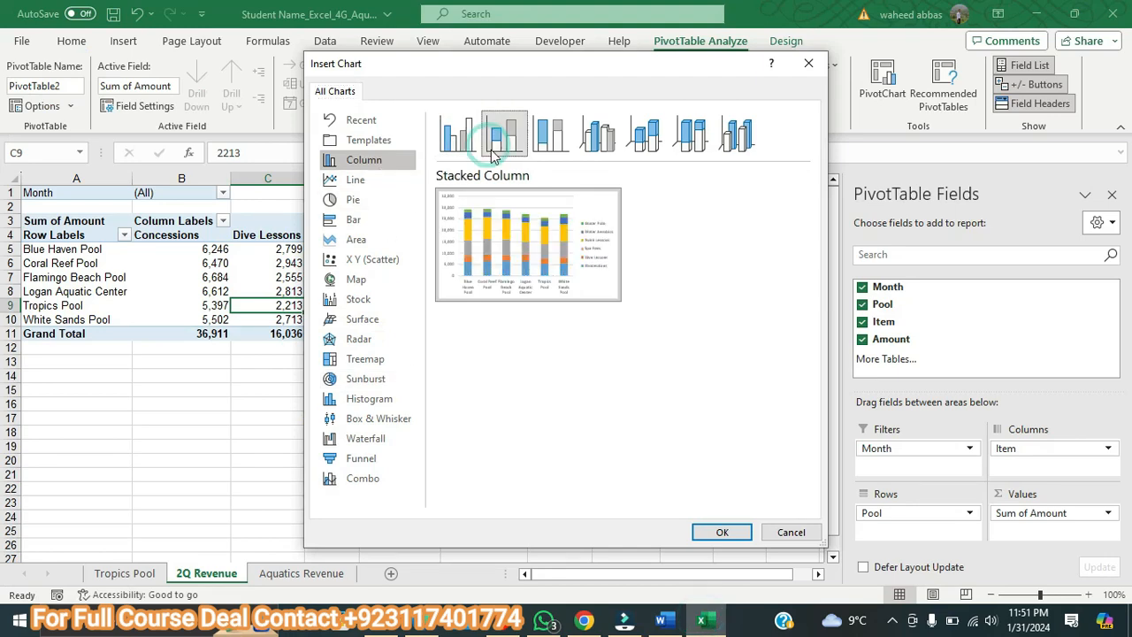
pyautogui.click(719, 531)
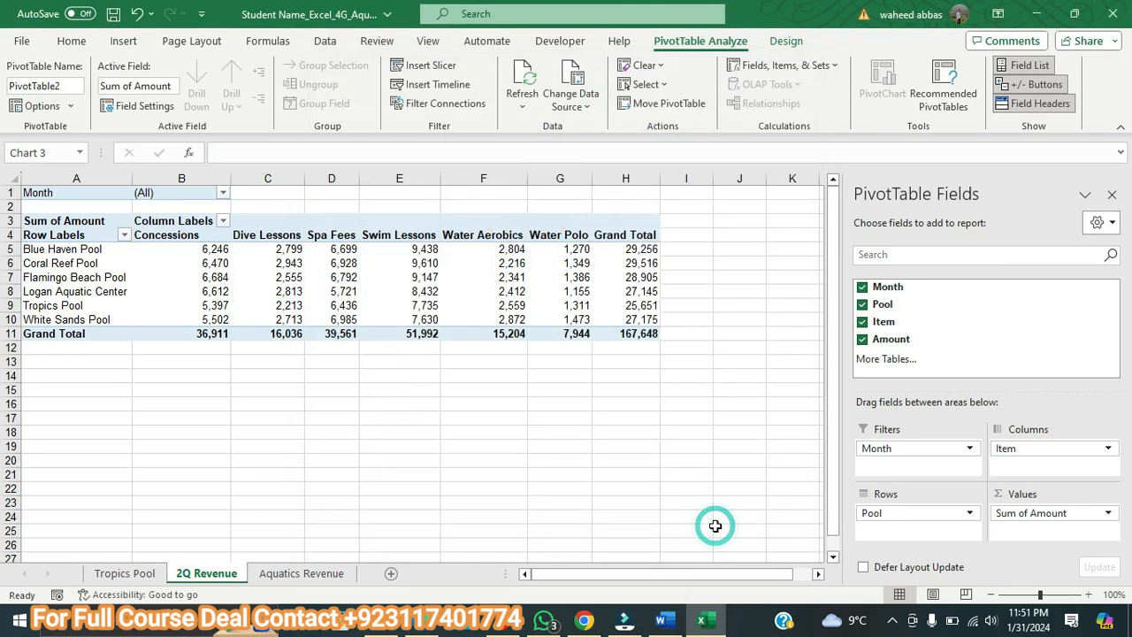
# Check the chart sheet name in the Word instructions and move the PivotChart in Excel to a new sheet named 2Q Revenue Chart
pyautogui.click(661, 620)
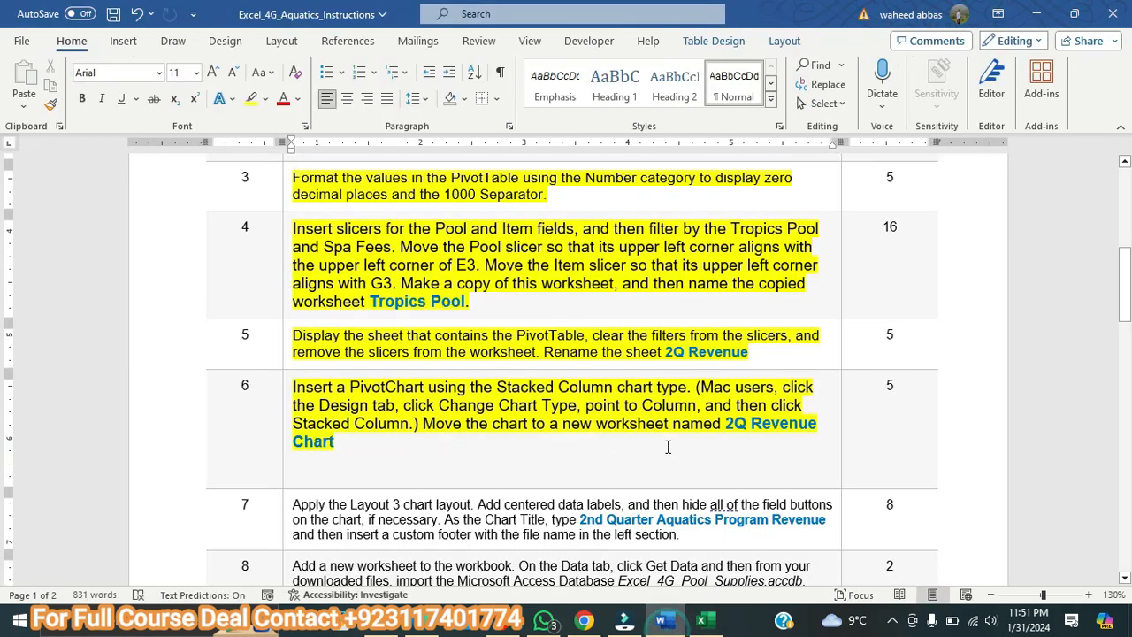
pyautogui.click(701, 620)
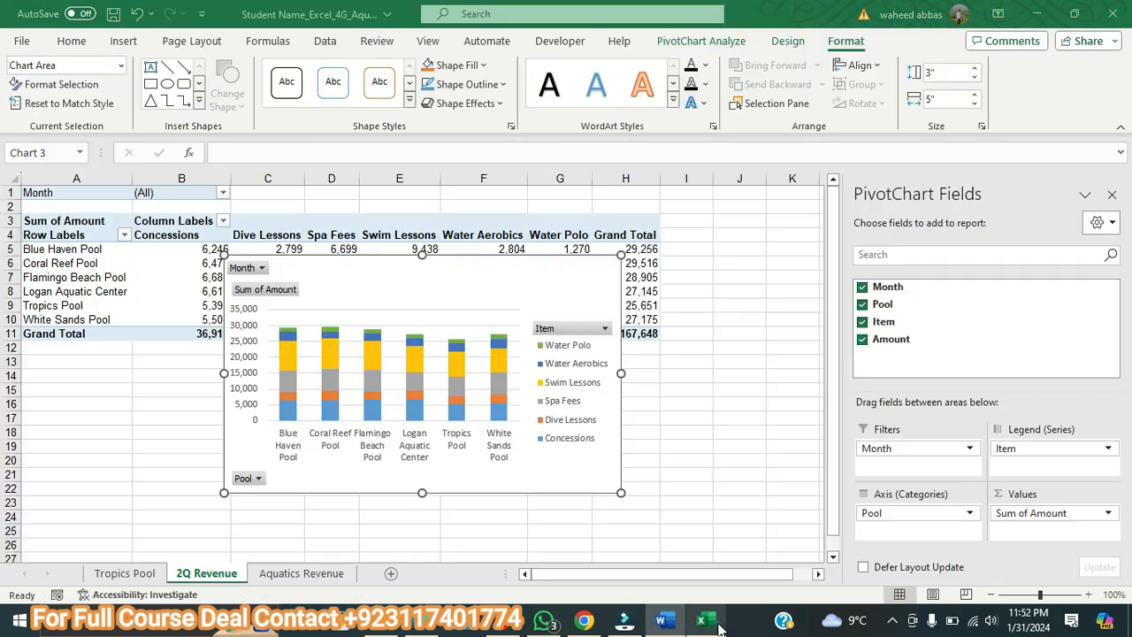
pyautogui.click(737, 41)
pyautogui.click(790, 43)
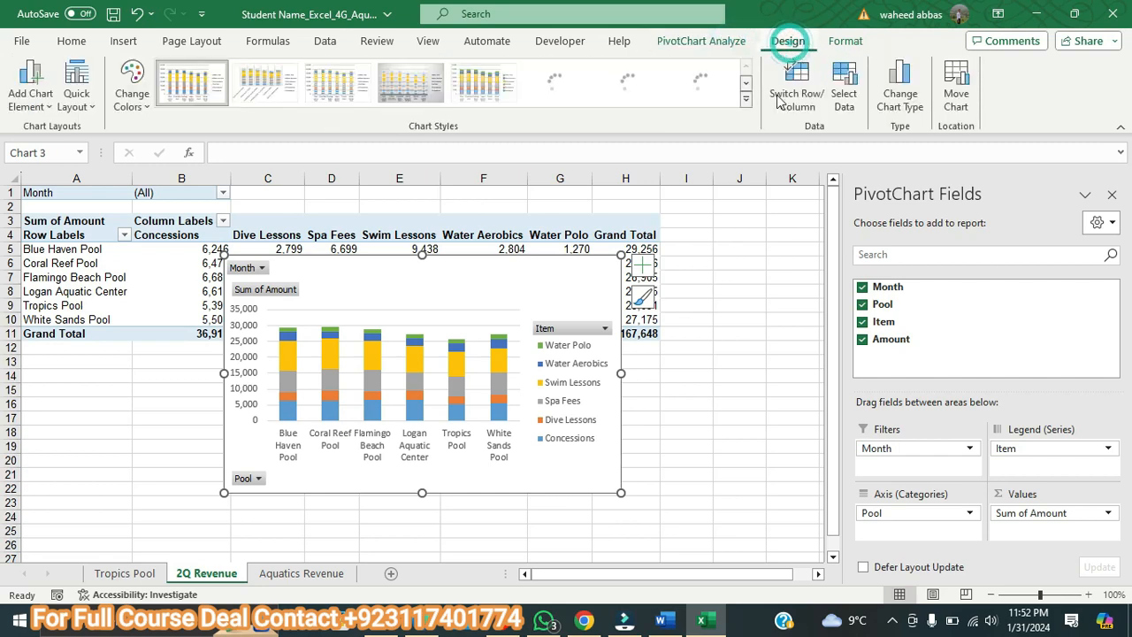
pyautogui.click(966, 89)
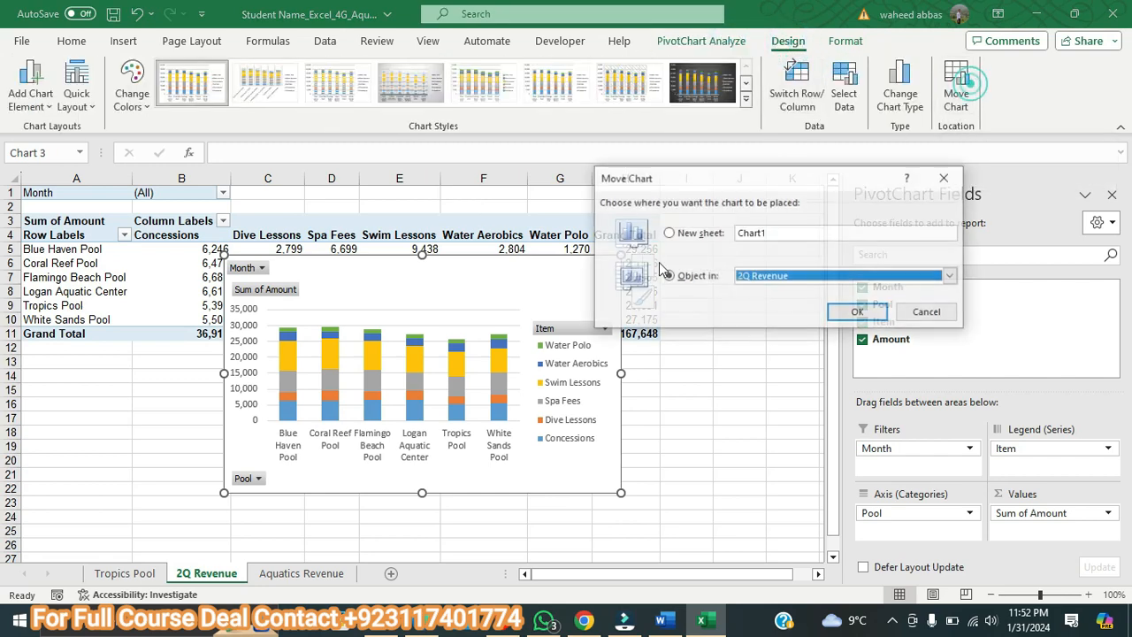
pyautogui.click(673, 234)
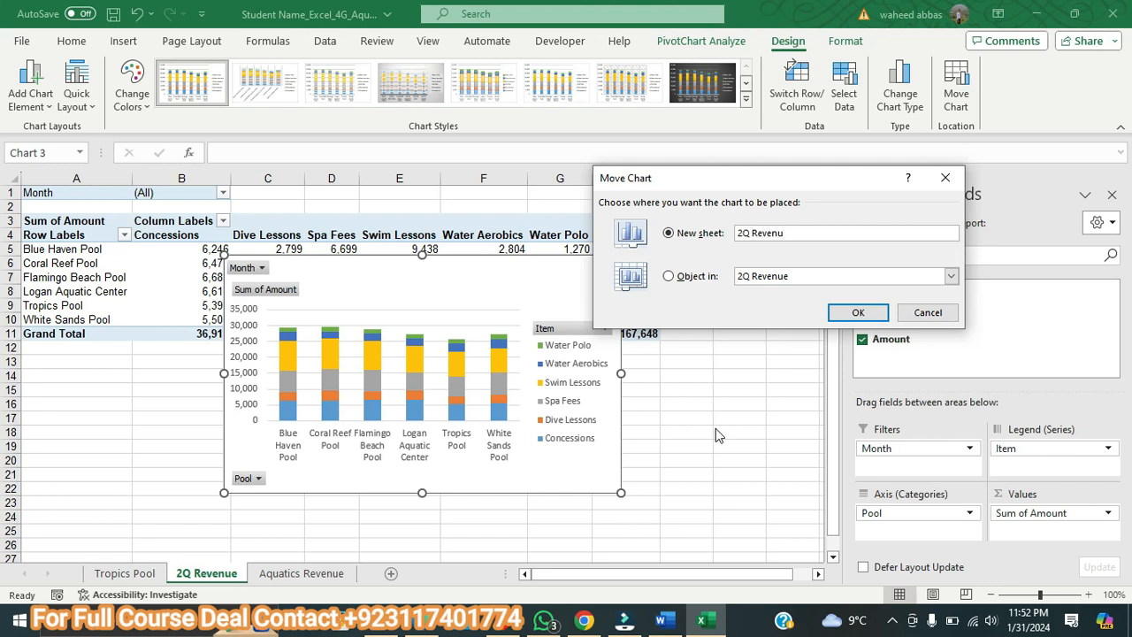
pyautogui.click(661, 619)
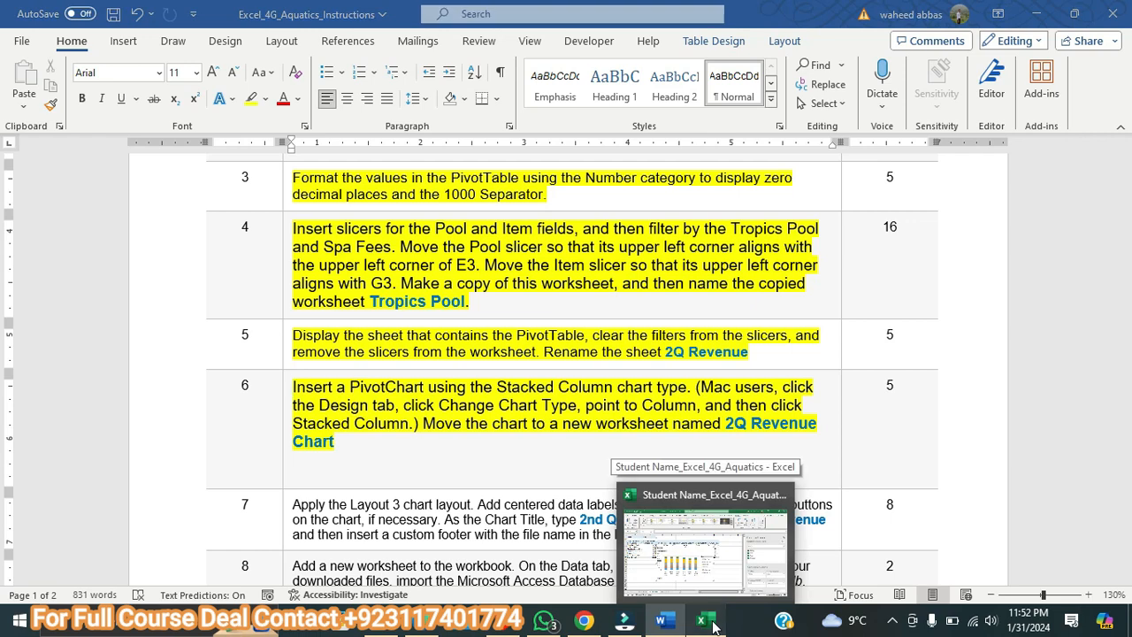
pyautogui.click(707, 624)
pyautogui.moveTo(685, 622)
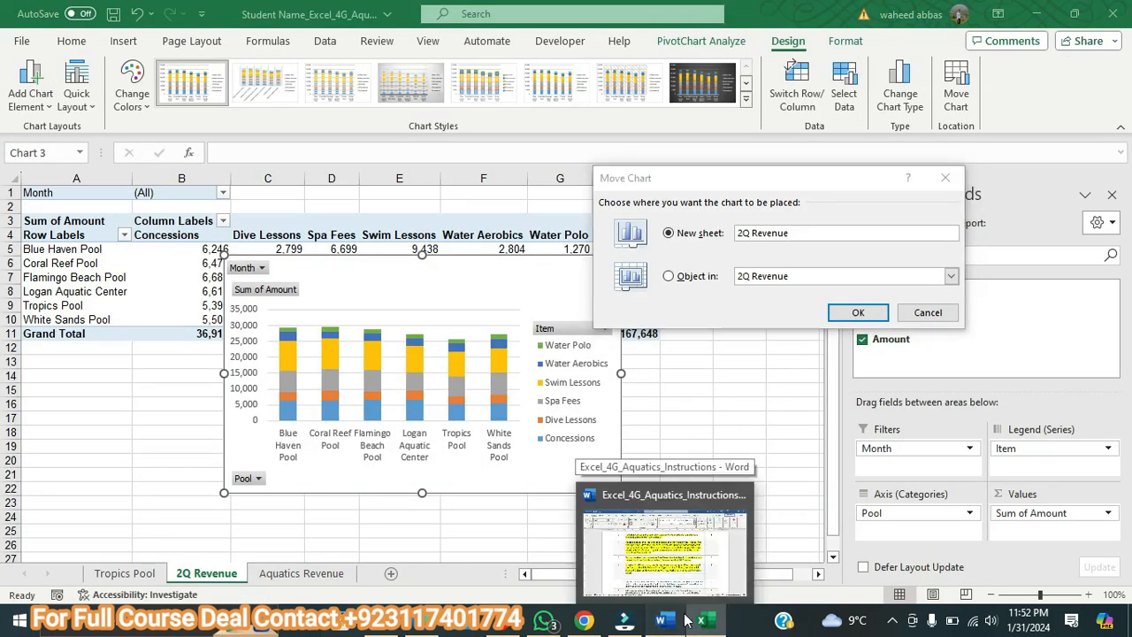
pyautogui.click(685, 621)
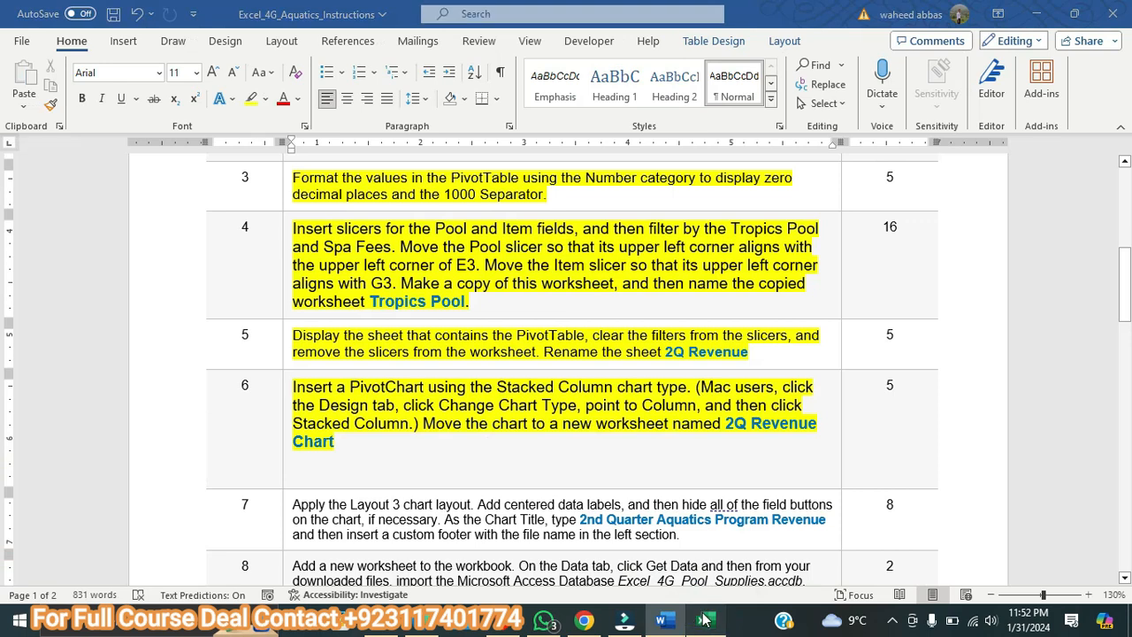
pyautogui.click(701, 622)
pyautogui.write('Chart')
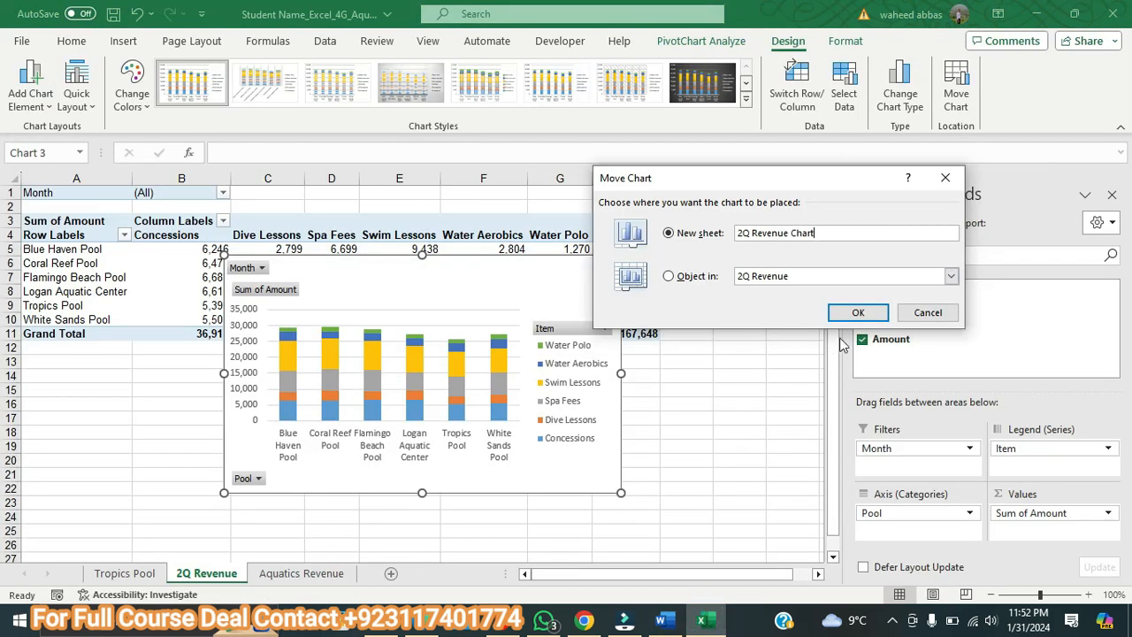
pyautogui.click(856, 314)
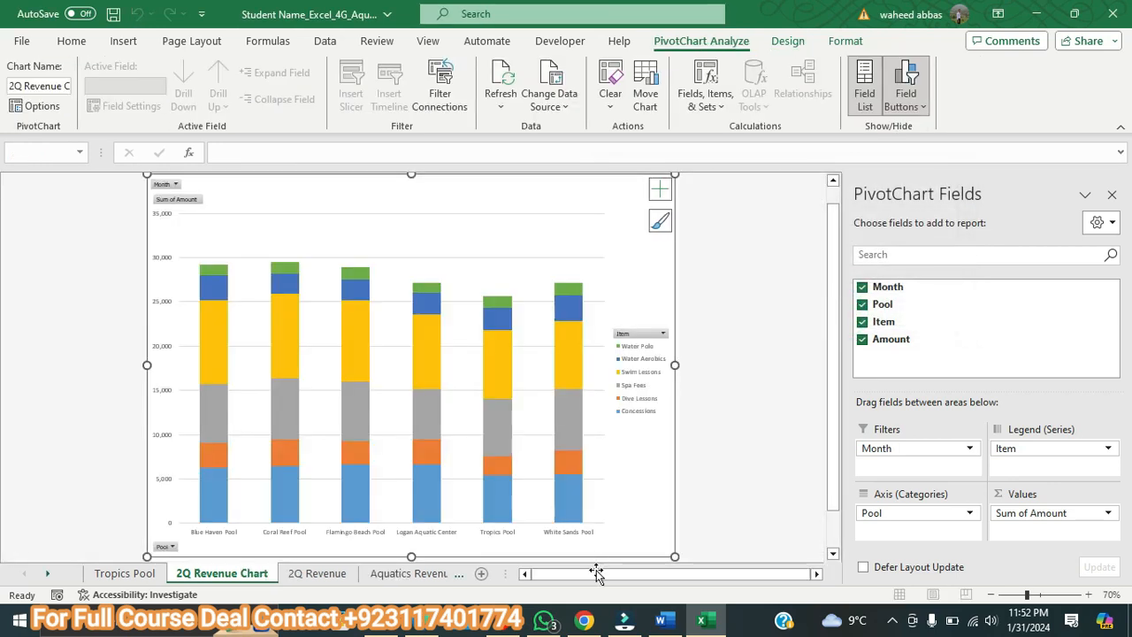
# Switch to the Word instructions, enlarge the step 7 instruction text to 11 pt and highlight it in yellow
pyautogui.click(660, 622)
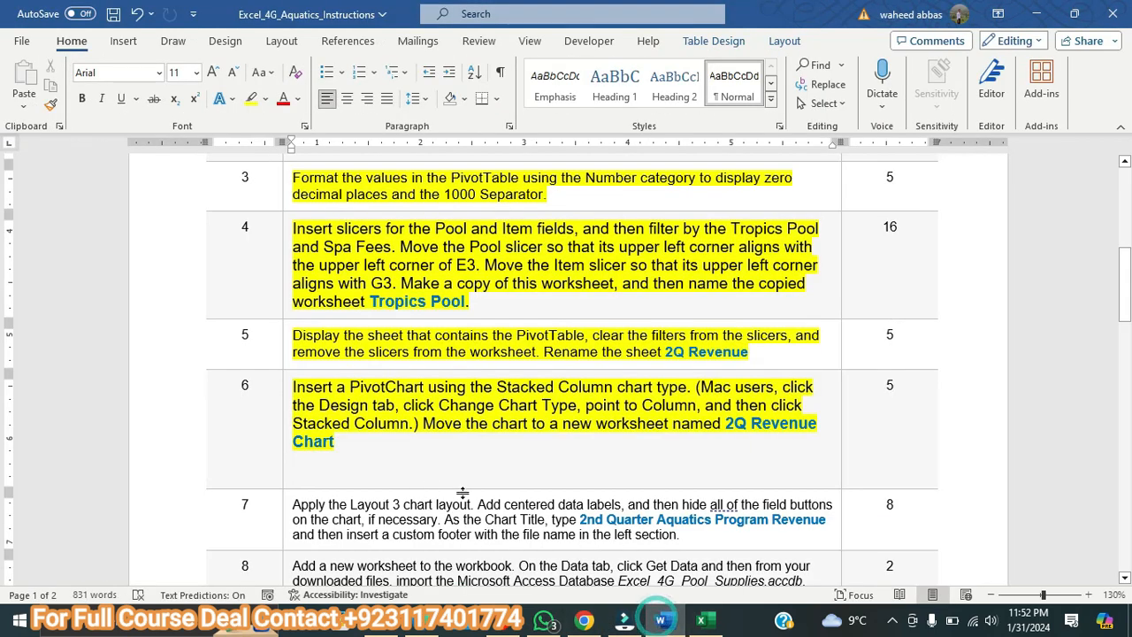
pyautogui.moveTo(1129, 308); pyautogui.dragTo(1130, 336)
pyautogui.moveTo(683, 378); pyautogui.dragTo(291, 338)
pyautogui.click(213, 72)
pyautogui.click(213, 72)
pyautogui.click(252, 99)
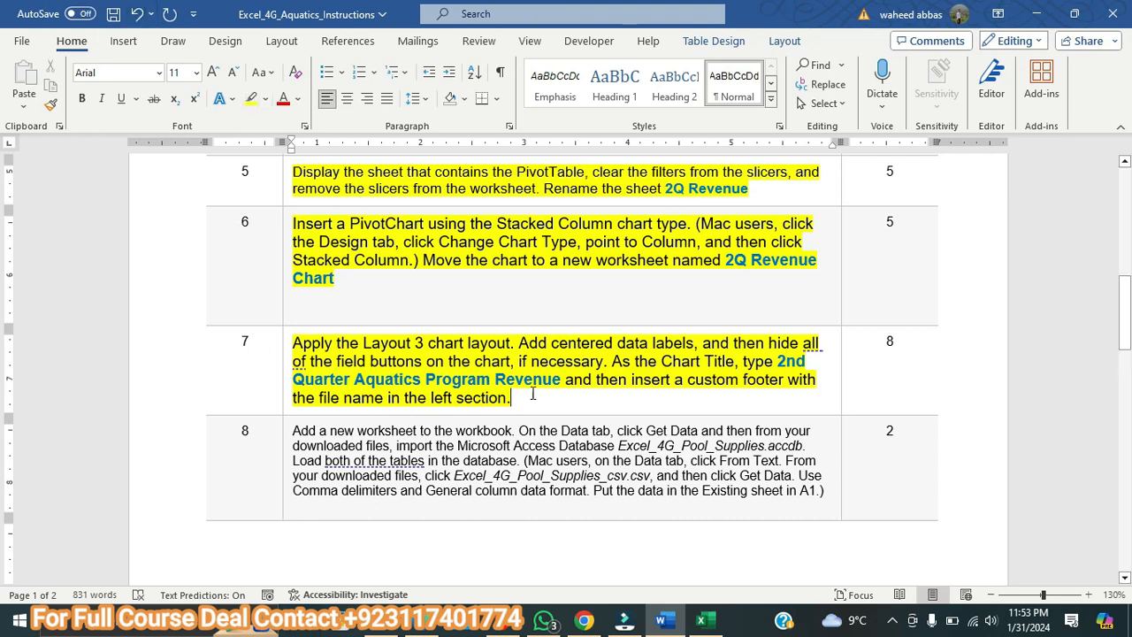
# Switch to Excel and apply the Layout 3 quick layout to the PivotChart on the 2Q Revenue Chart sheet
pyautogui.click(704, 620)
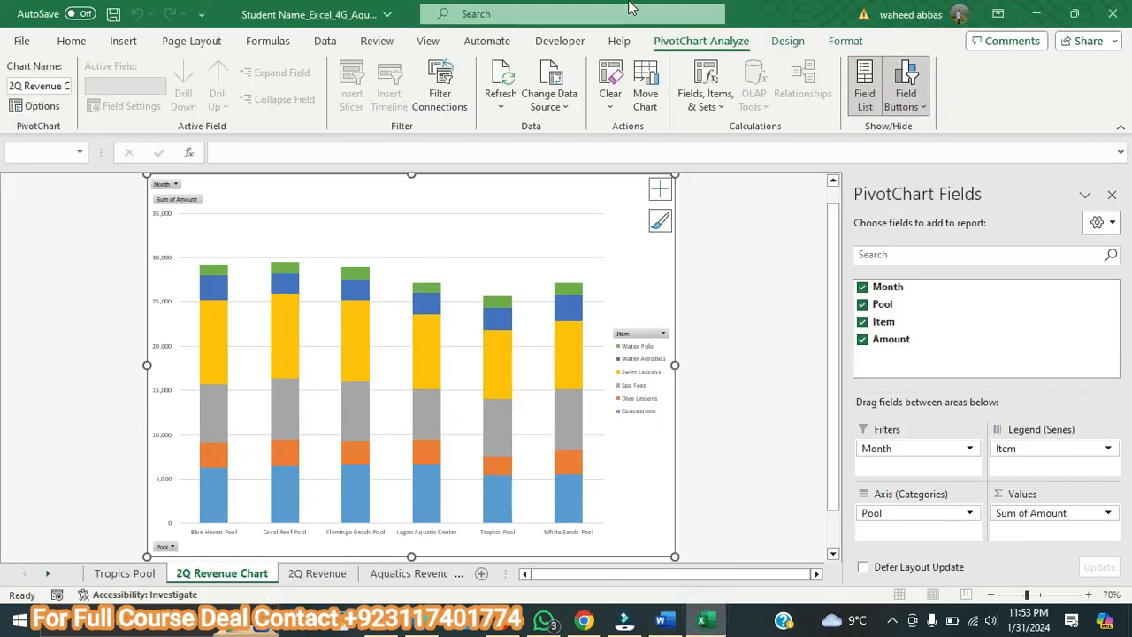
pyautogui.click(782, 42)
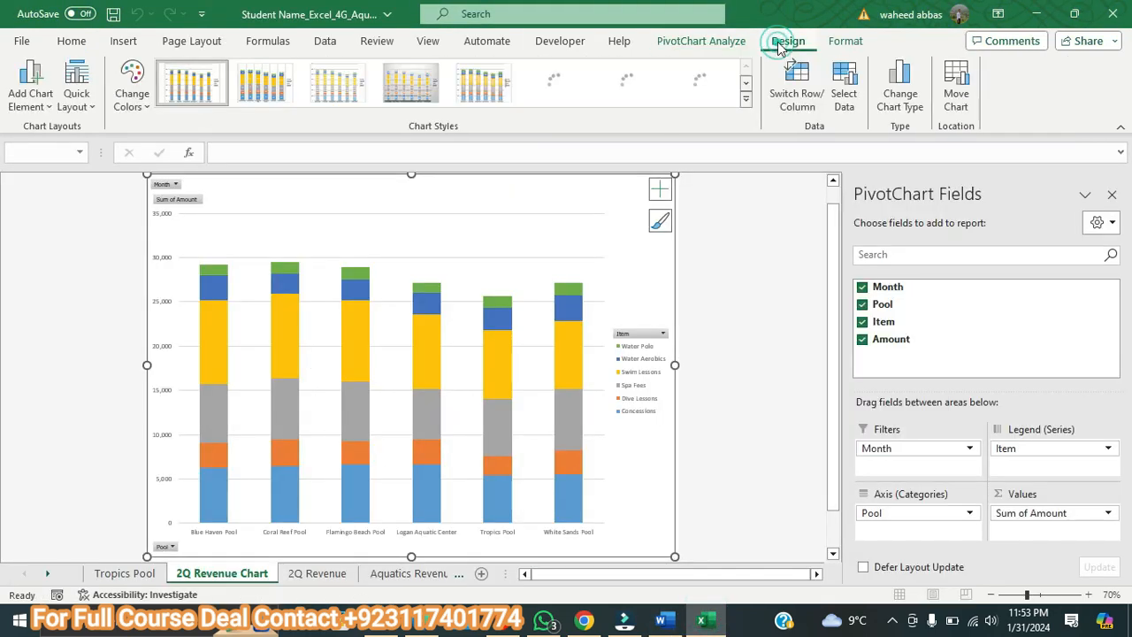
pyautogui.click(78, 105)
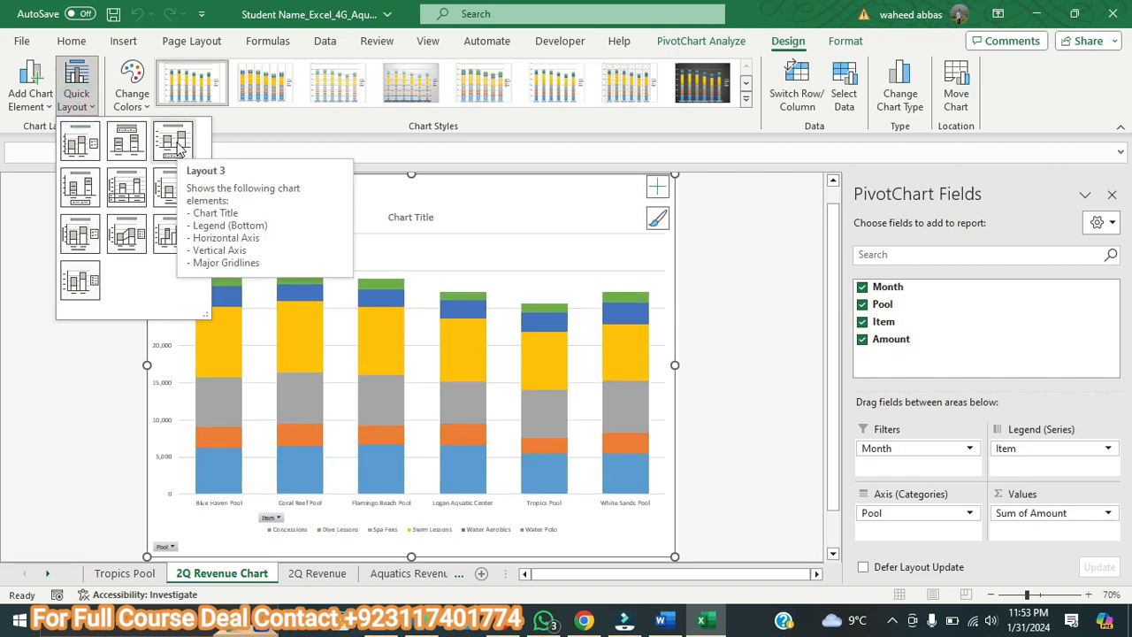
pyautogui.click(173, 143)
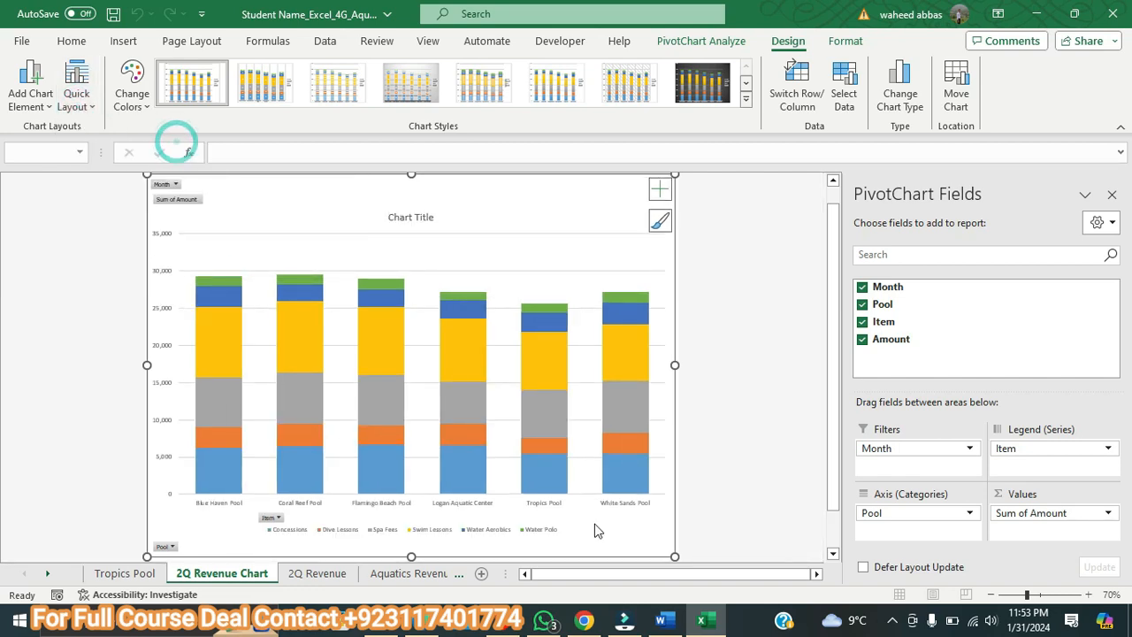
# Check the step 7 data label requirement in Word and add centered data labels to the PivotChart in Excel
pyautogui.click(660, 620)
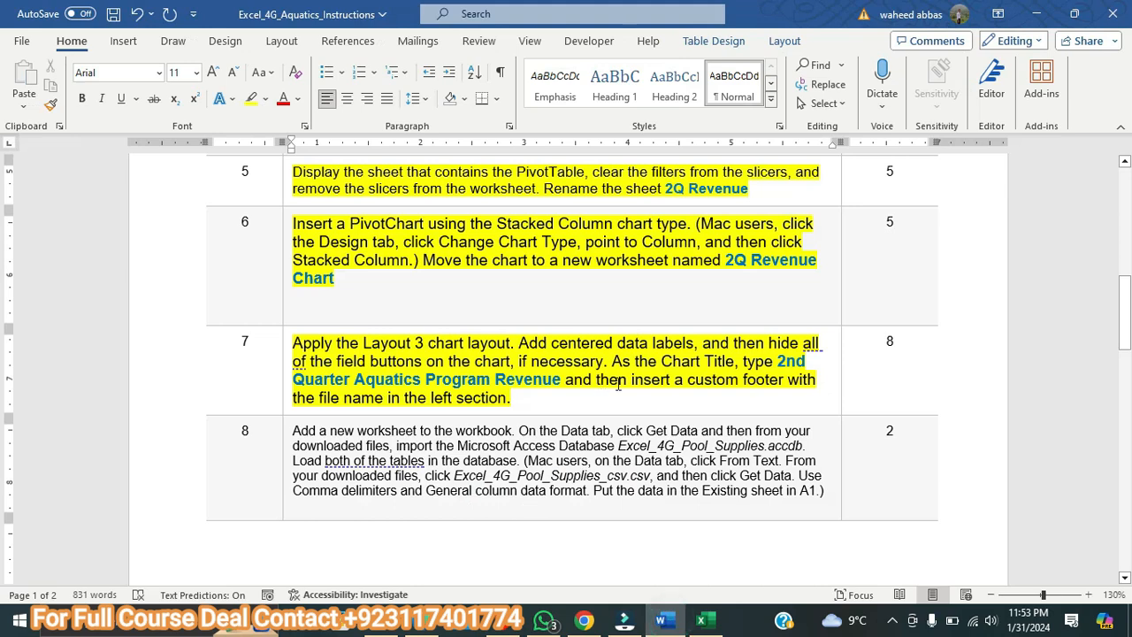
pyautogui.click(701, 620)
pyautogui.click(660, 189)
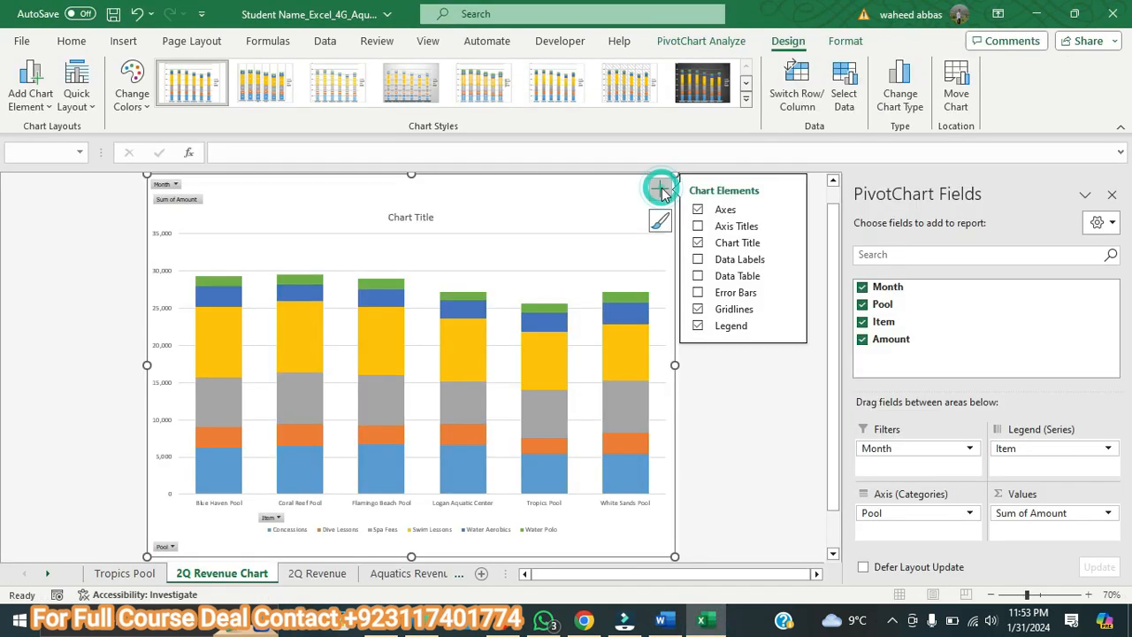
pyautogui.click(785, 278)
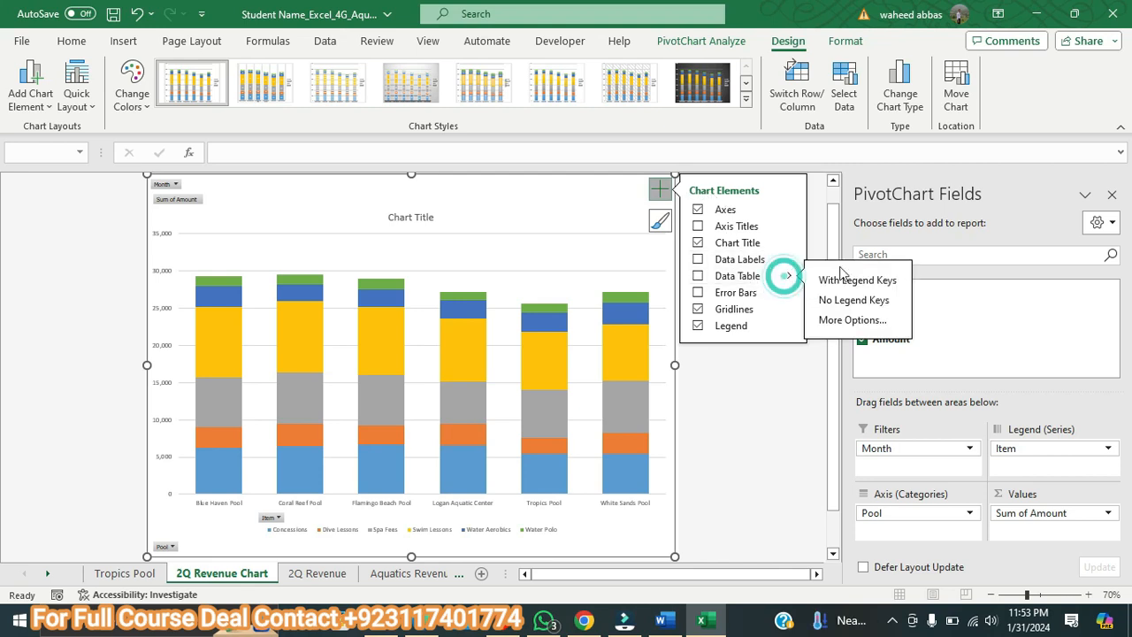
pyautogui.click(788, 259)
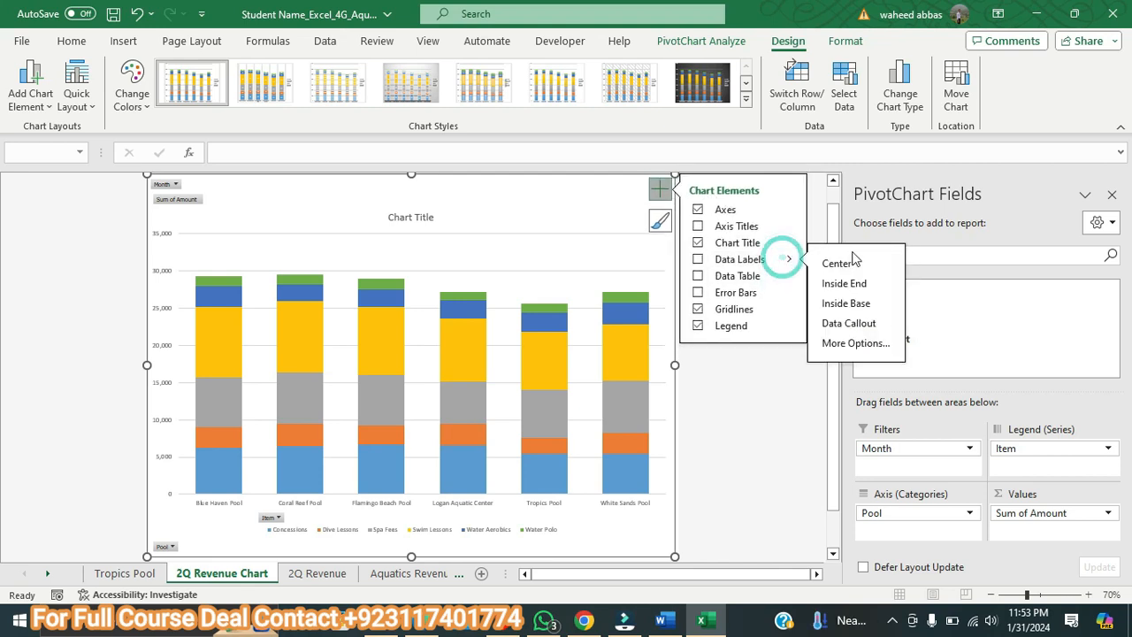
pyautogui.click(848, 264)
# Recheck step 7 in Word, hide all field buttons on the PivotChart in Excel and close the PivotChart field list
pyautogui.click(668, 629)
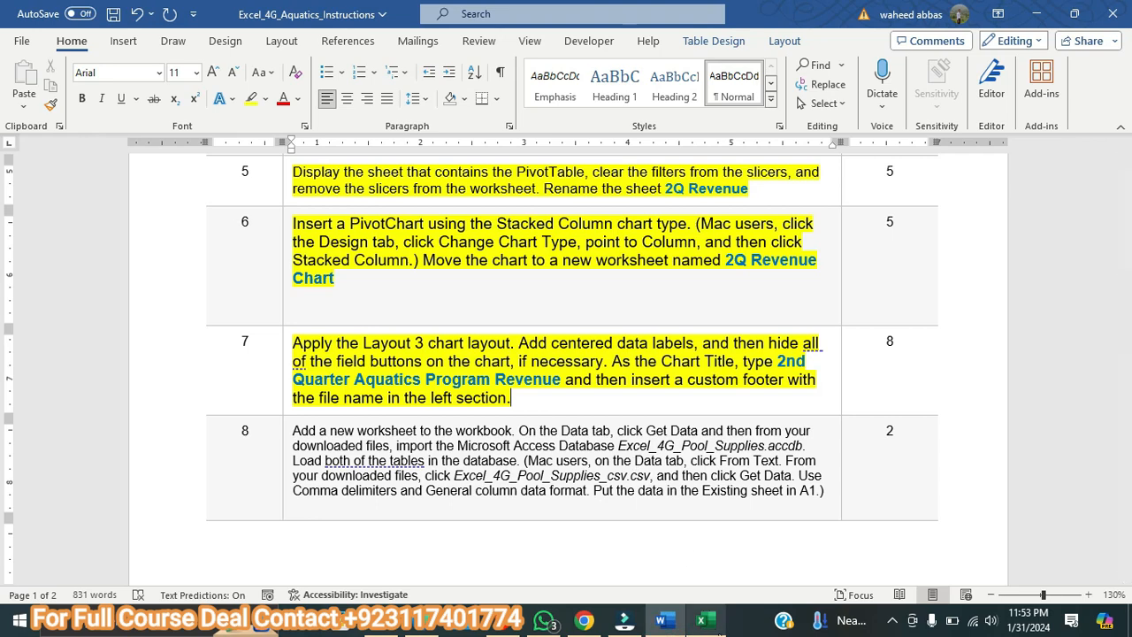
pyautogui.click(701, 620)
pyautogui.click(845, 42)
pyautogui.click(730, 42)
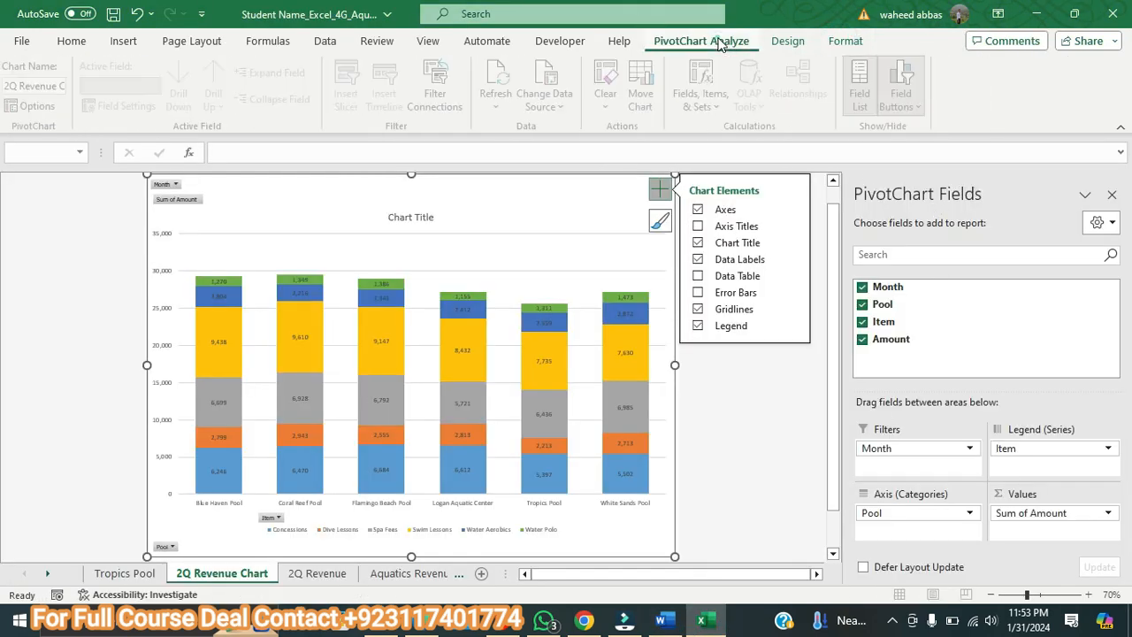
pyautogui.click(929, 107)
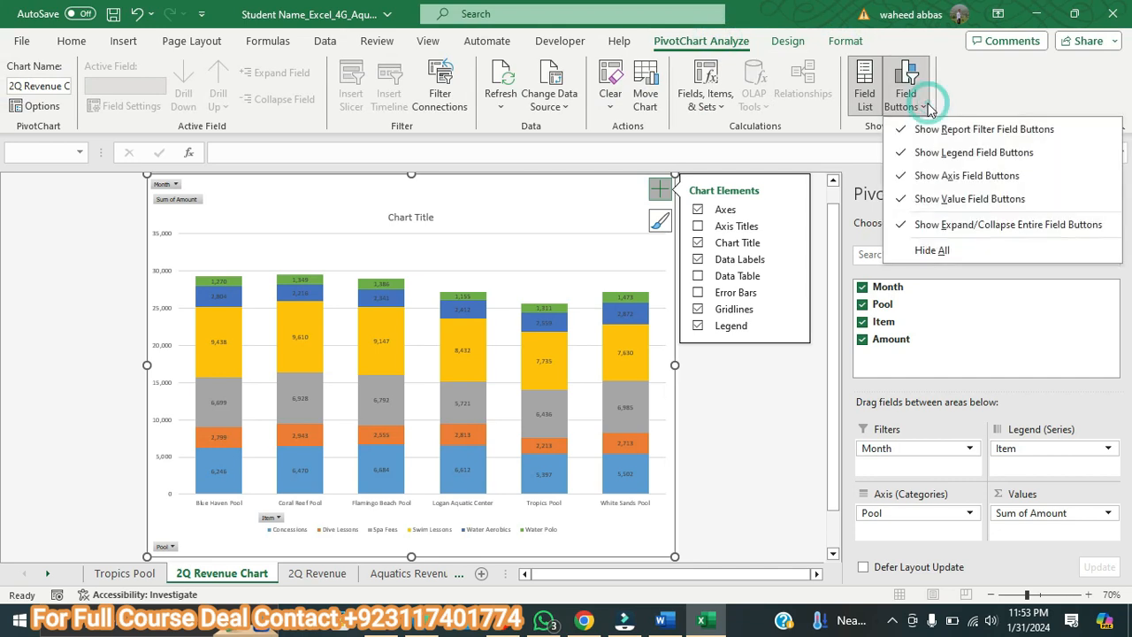
pyautogui.click(925, 252)
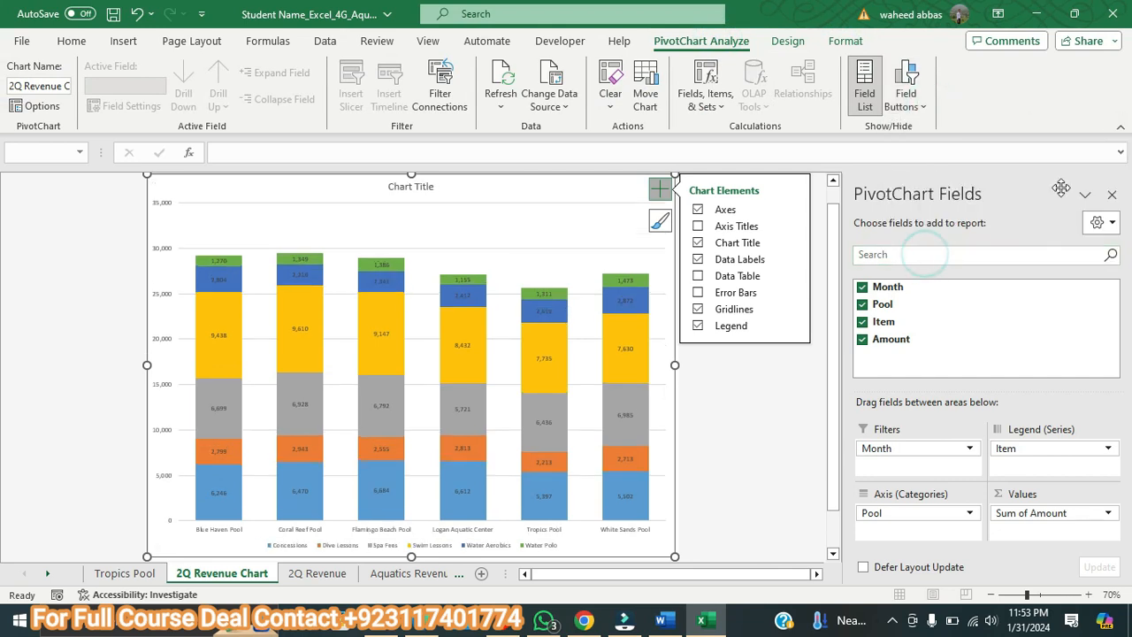
pyautogui.click(1112, 194)
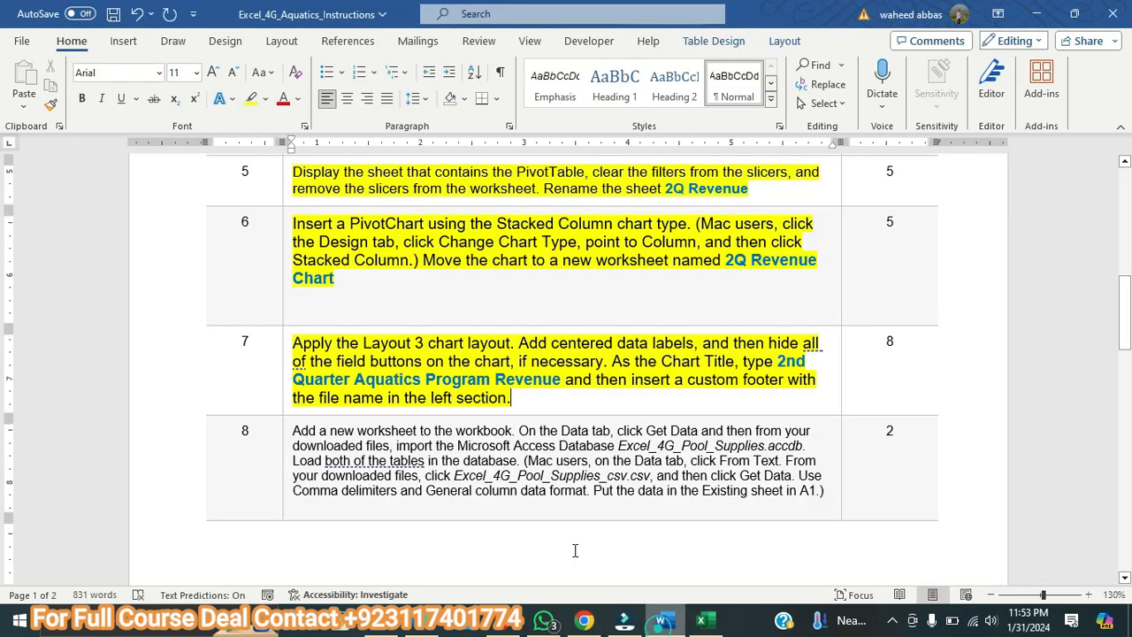
# Copy the title text from step 7 in Word and set the PivotChart title in Excel to "2nd Quarter Aquatics Program Revenue"
pyautogui.click(661, 619)
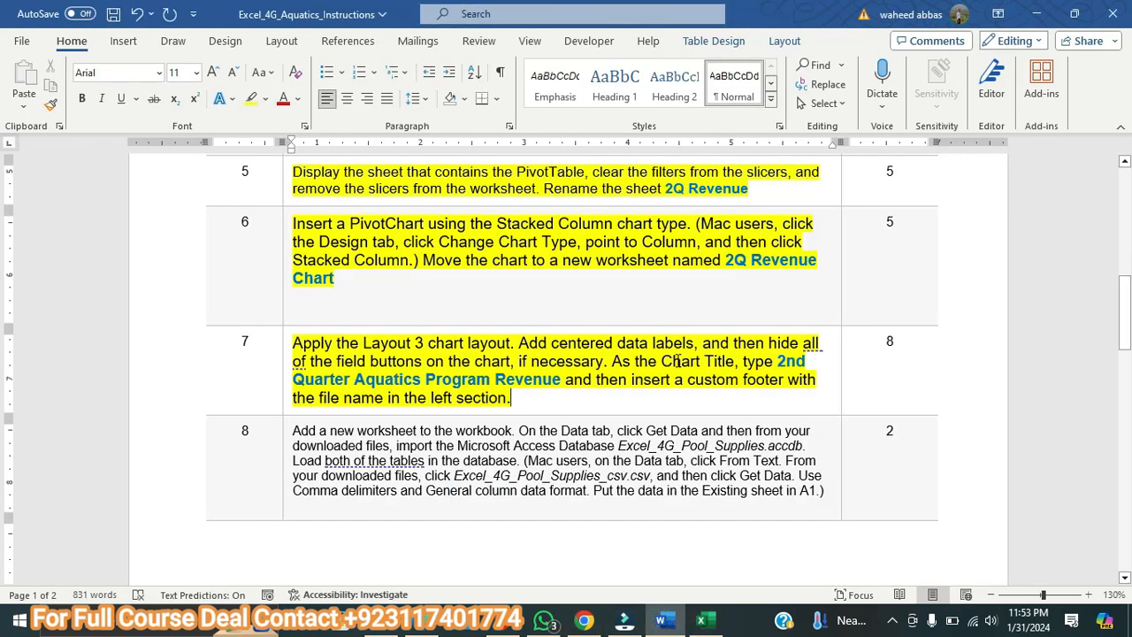
pyautogui.moveTo(778, 362); pyautogui.dragTo(553, 382)
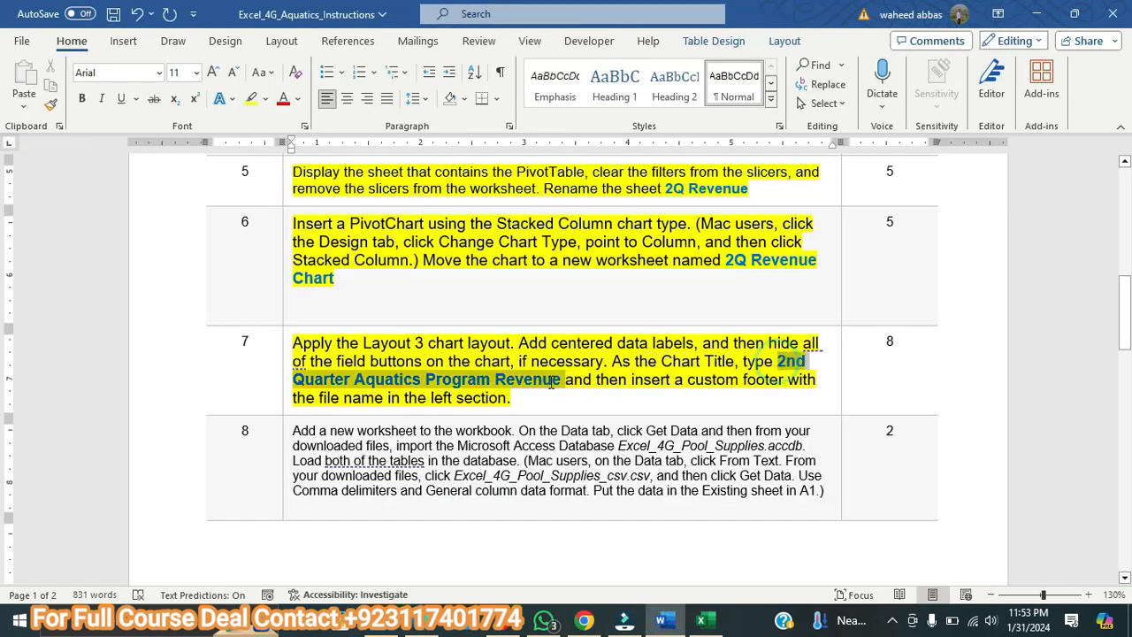
pyautogui.rightClick(553, 382)
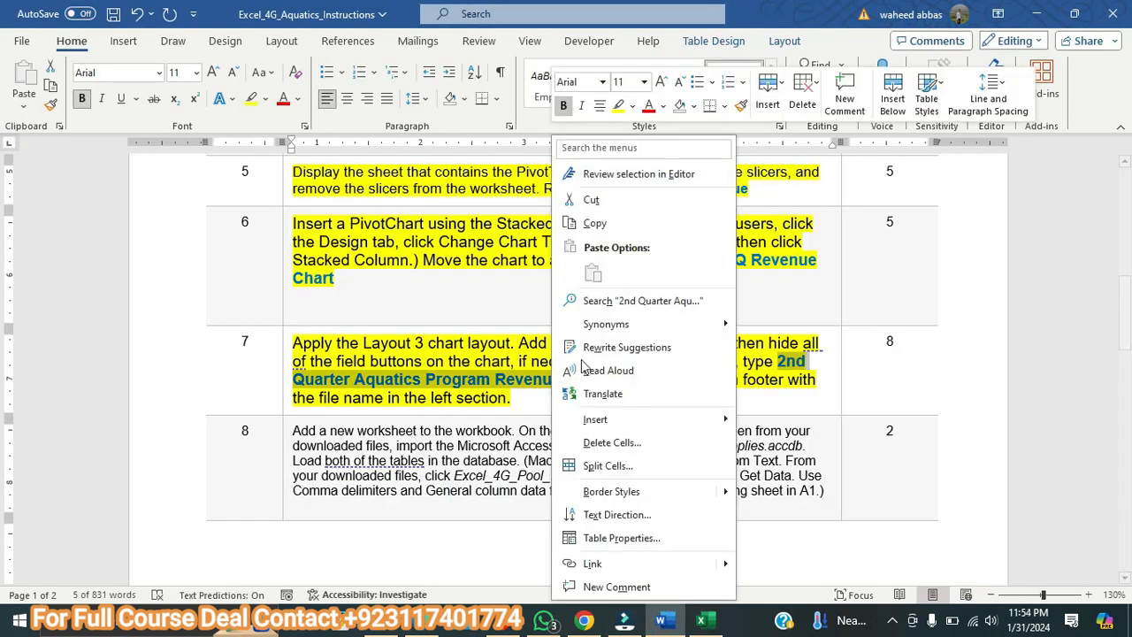
pyautogui.click(597, 222)
pyautogui.click(700, 619)
pyautogui.click(555, 185)
pyautogui.click(452, 153)
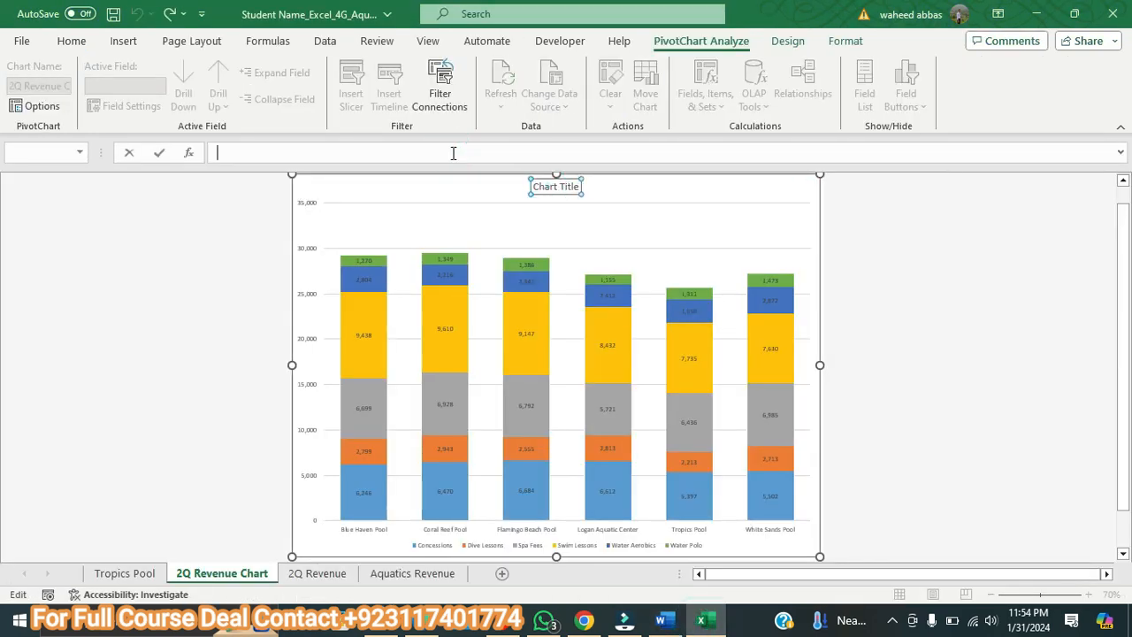
pyautogui.click(69, 41)
pyautogui.click(25, 77)
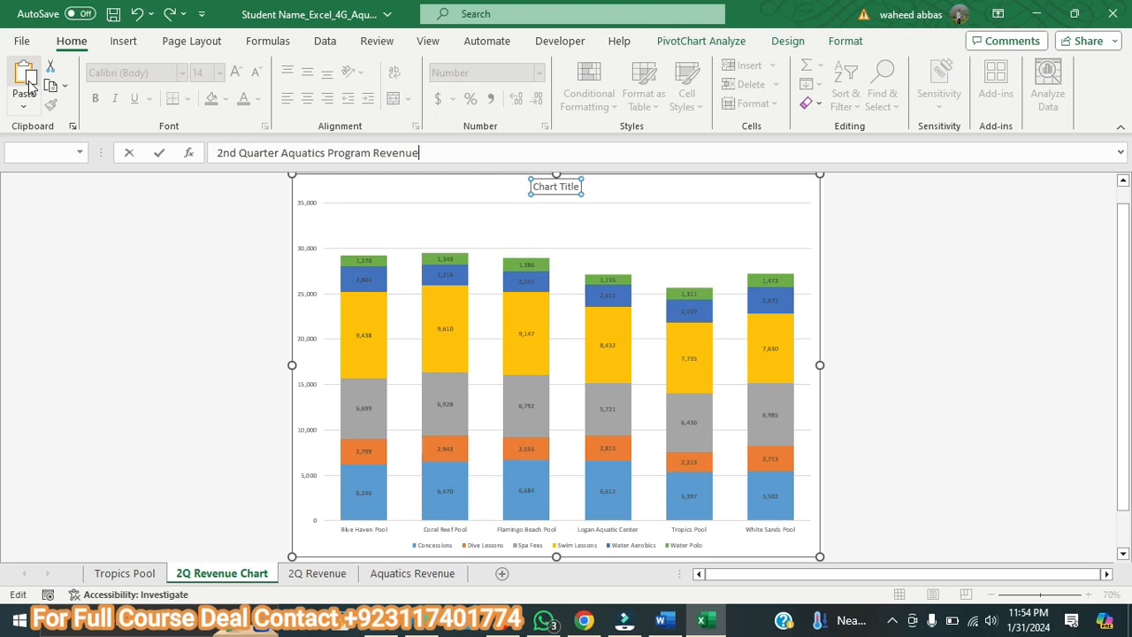
pyautogui.press('Return')
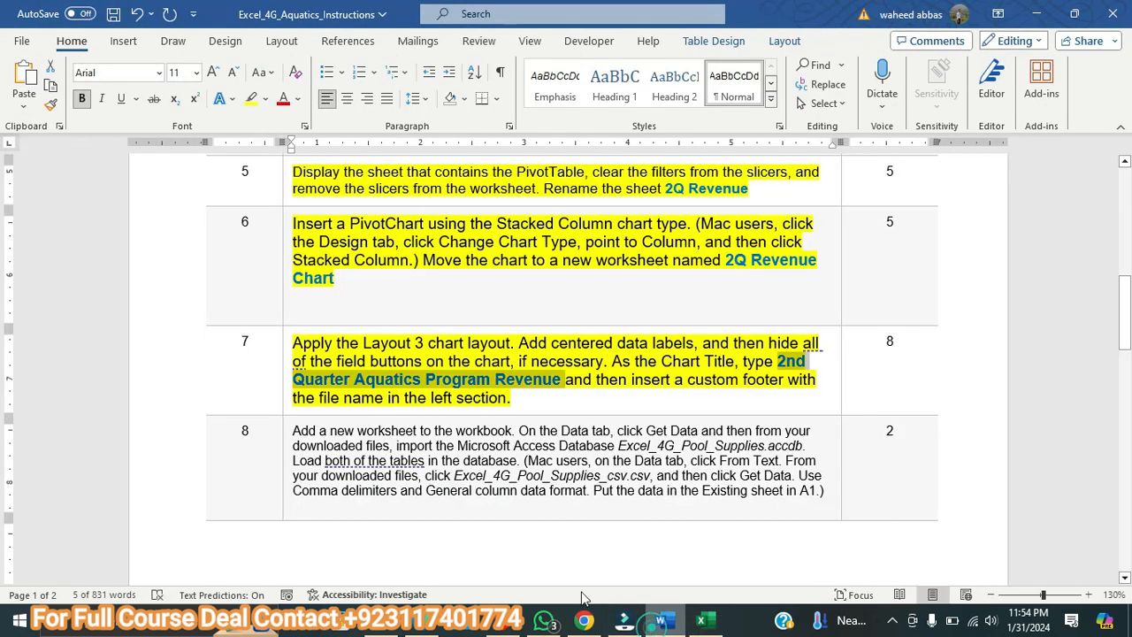
# Recheck step 7 in Word and insert a custom footer with the file name in the left section of Excel's 2Q Revenue Chart sheet
pyautogui.click(665, 620)
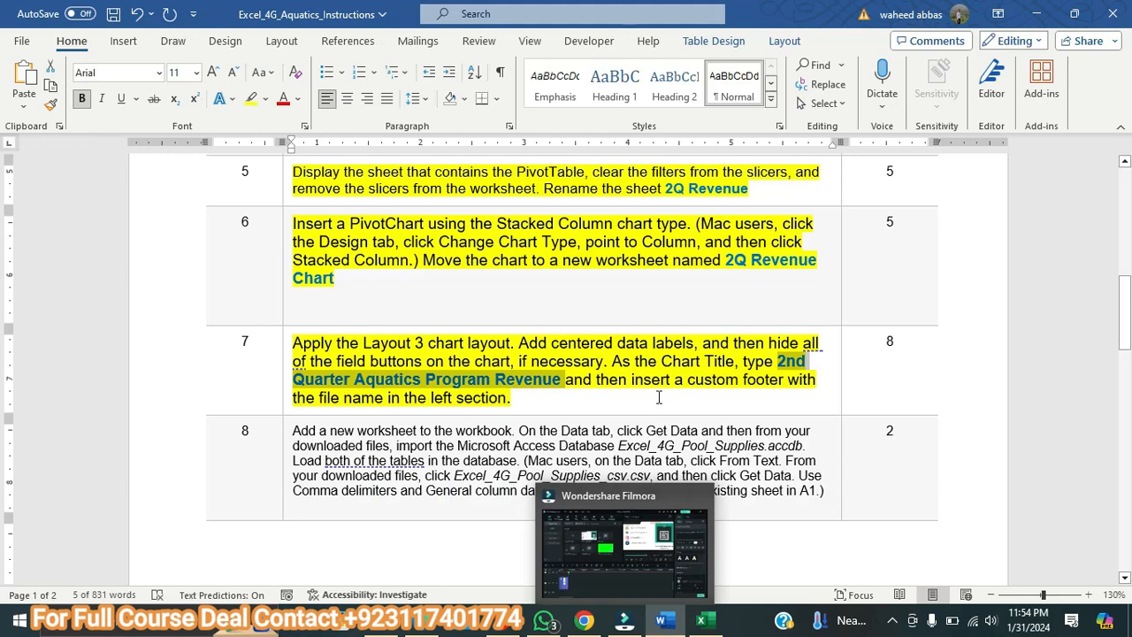
pyautogui.click(704, 628)
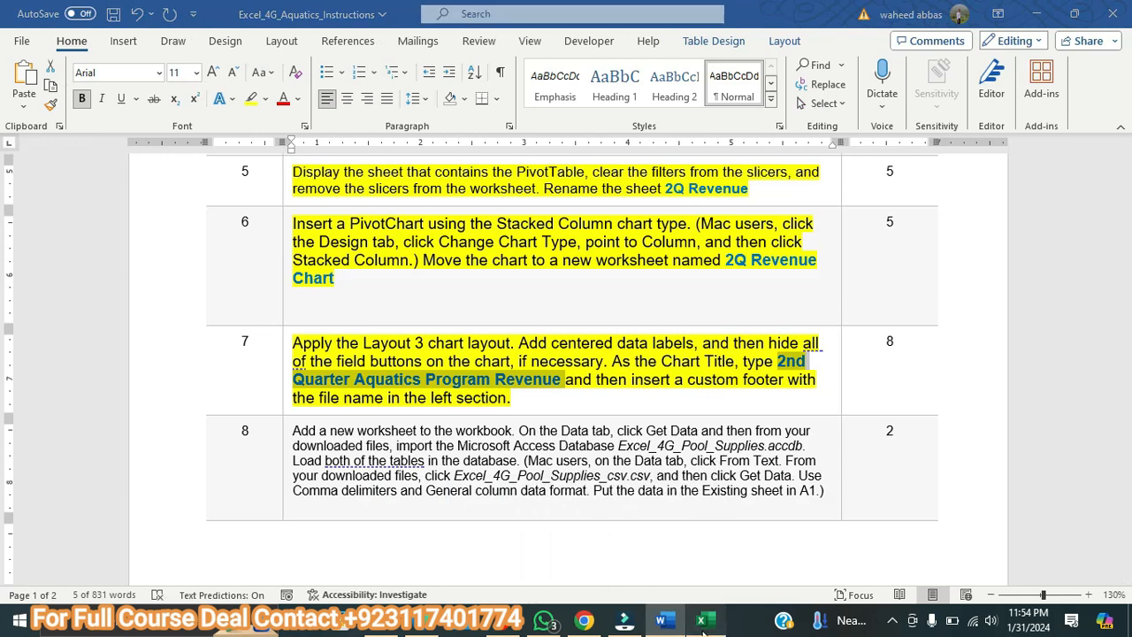
pyautogui.click(219, 40)
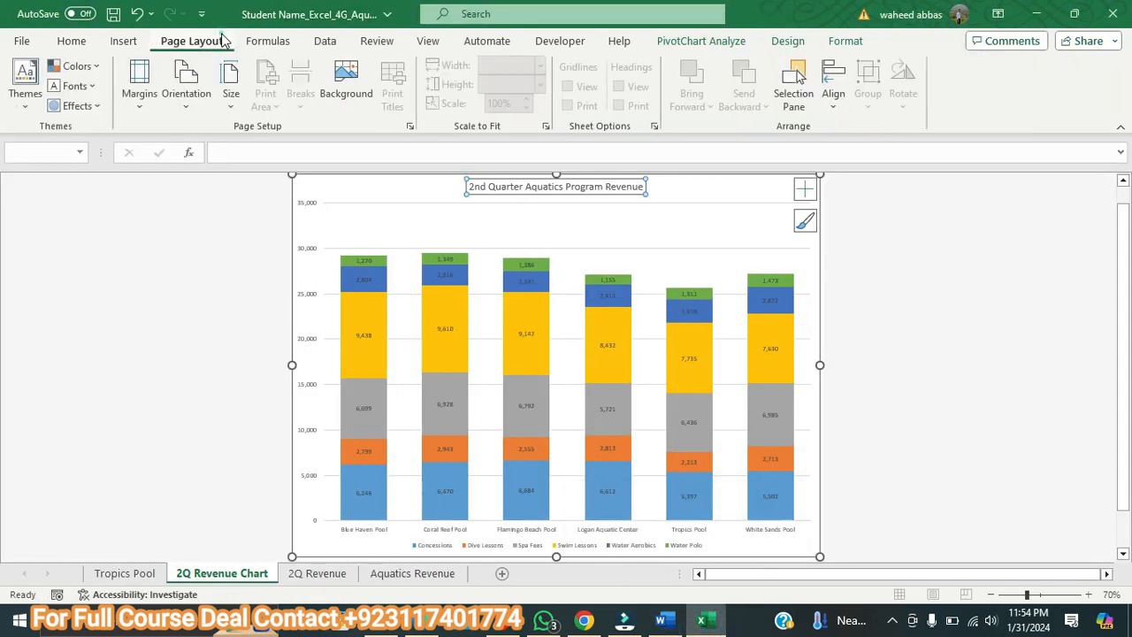
pyautogui.click(409, 125)
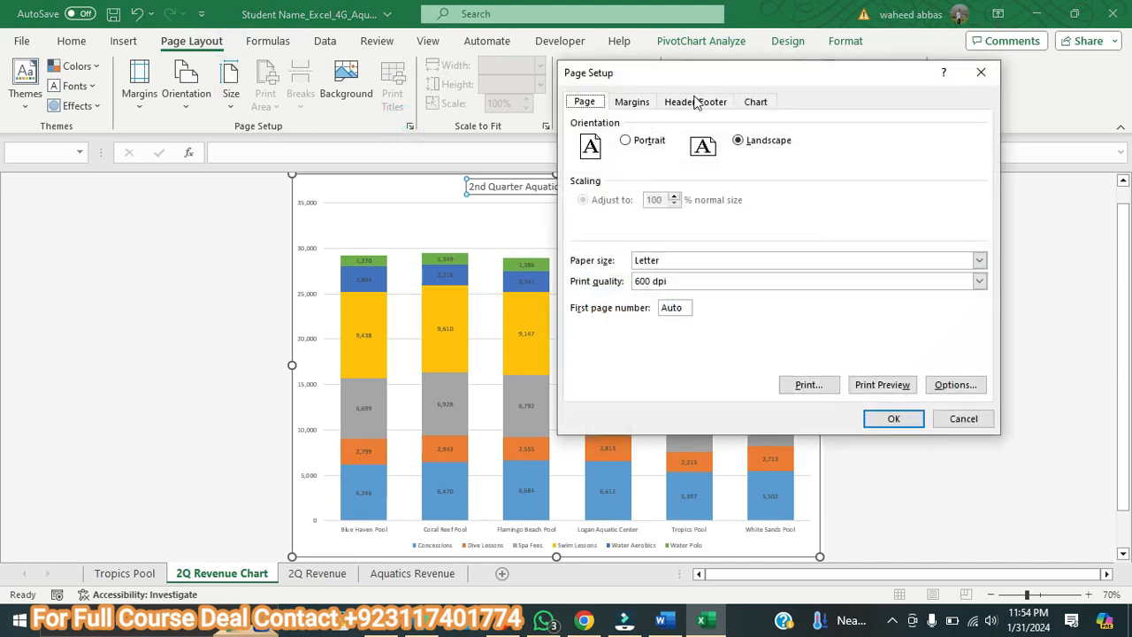
pyautogui.click(694, 102)
pyautogui.click(814, 207)
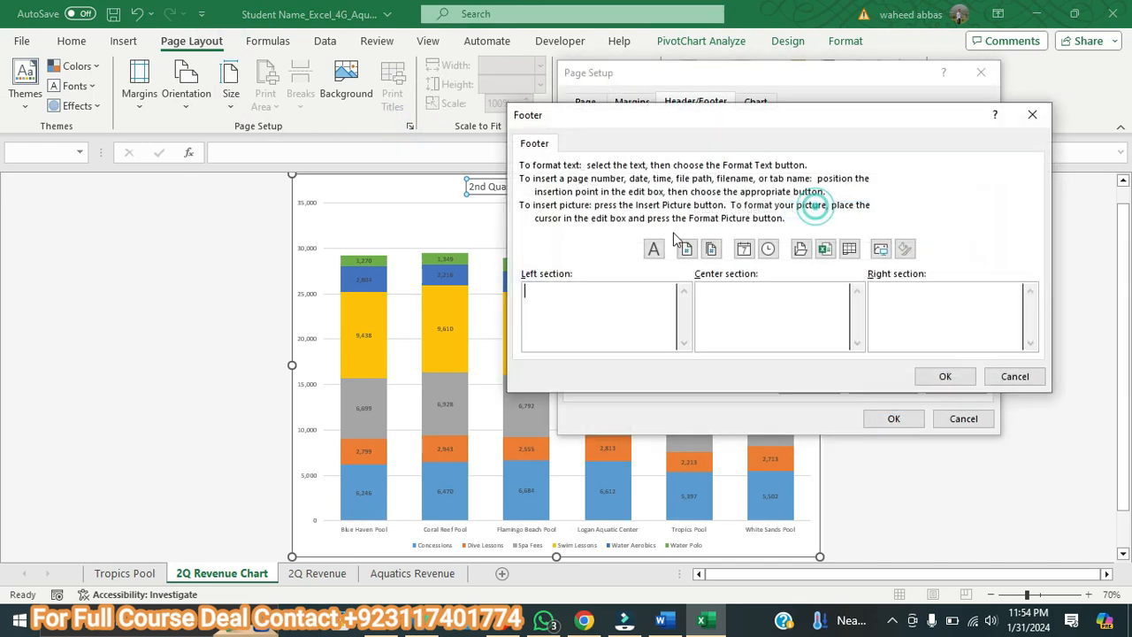
pyautogui.click(825, 250)
pyautogui.click(942, 376)
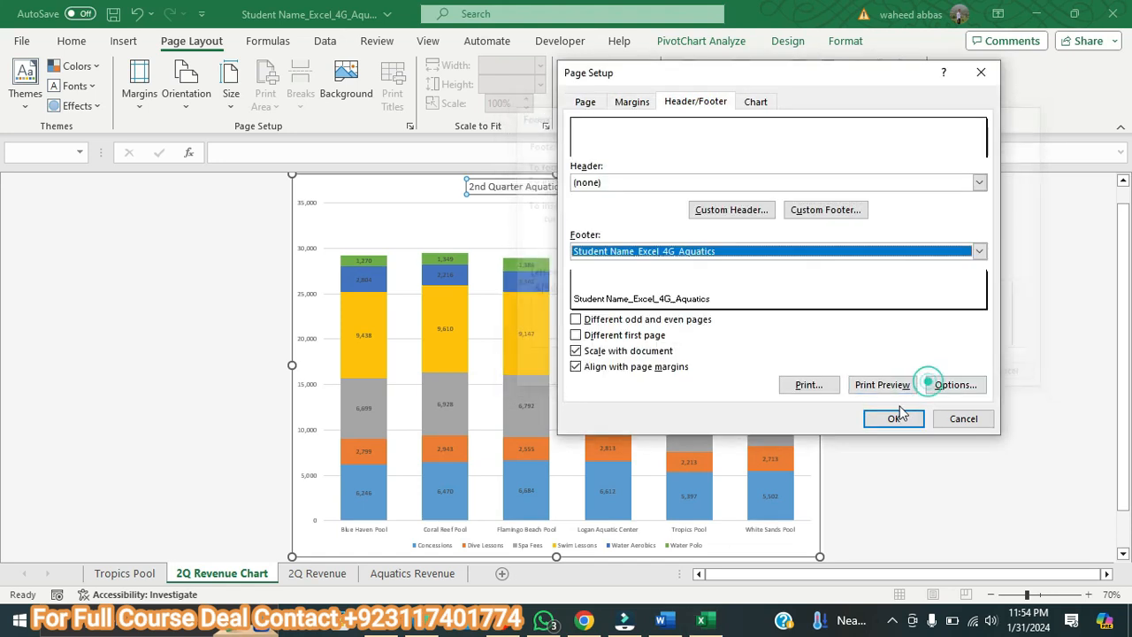
pyautogui.click(895, 418)
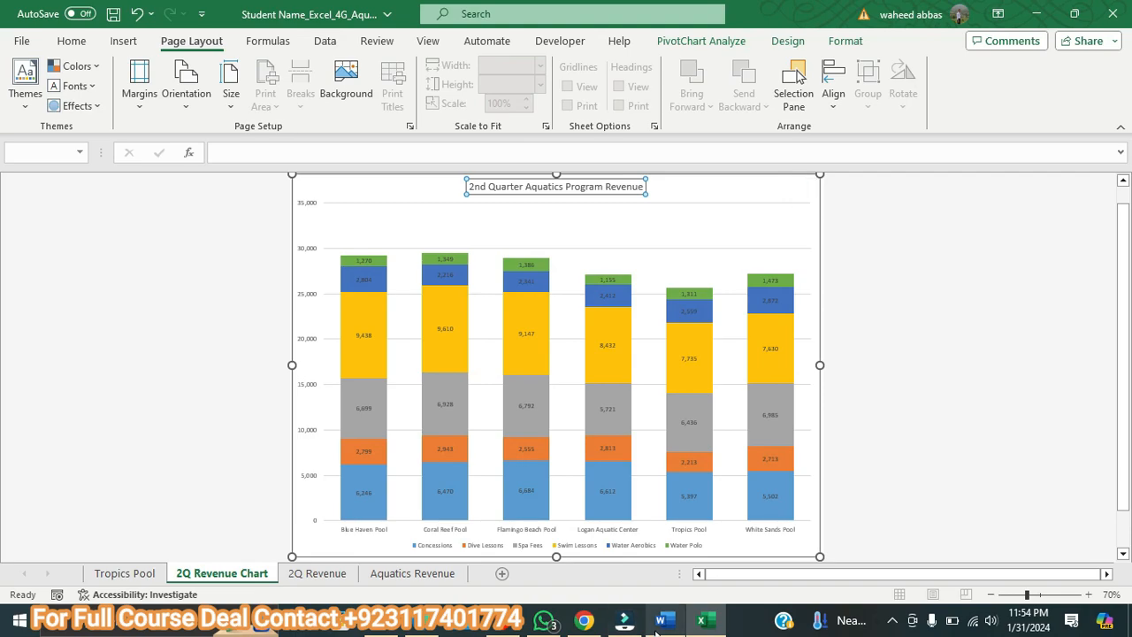
# Switch to the Word instructions and review the highlighted project steps
pyautogui.click(659, 623)
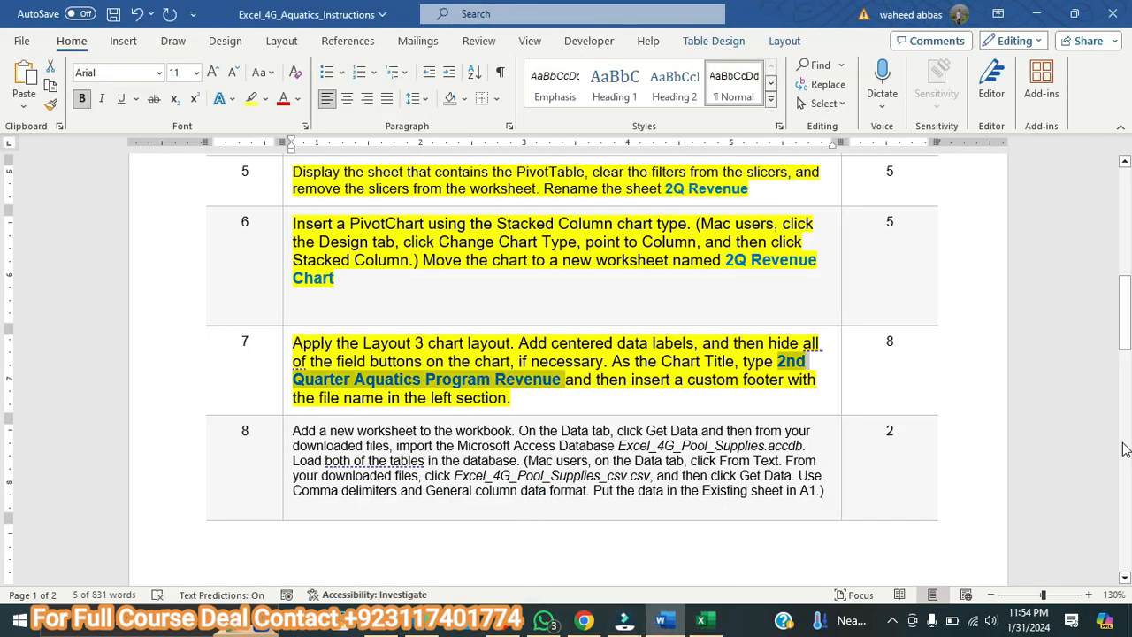
pyautogui.moveTo(1124, 336); pyautogui.dragTo(1128, 263)
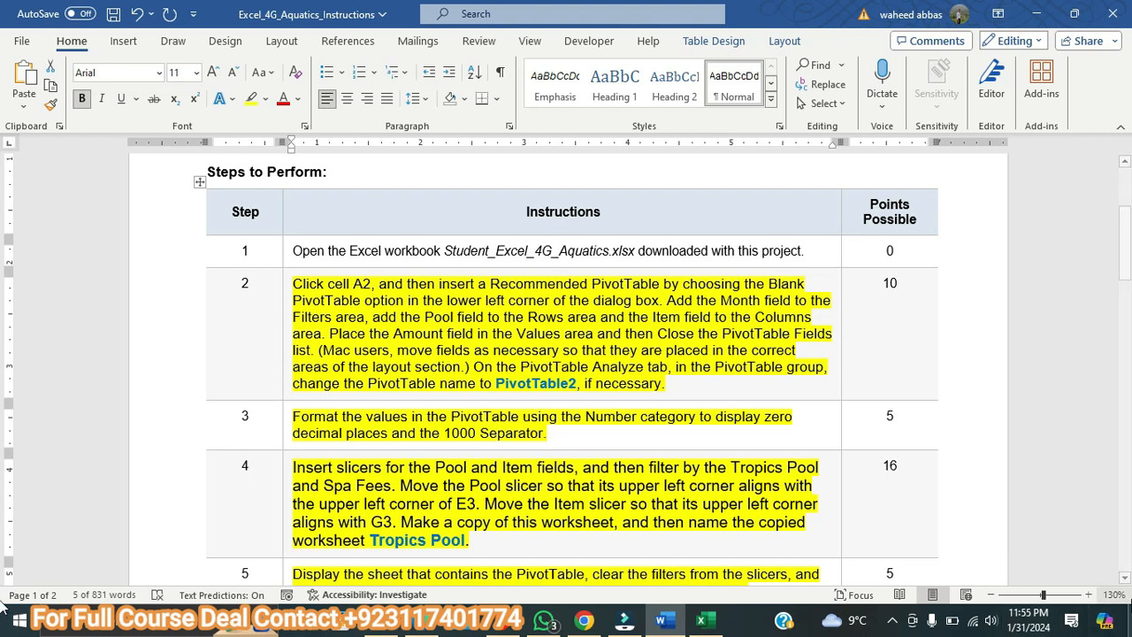
pyautogui.click(892, 621)
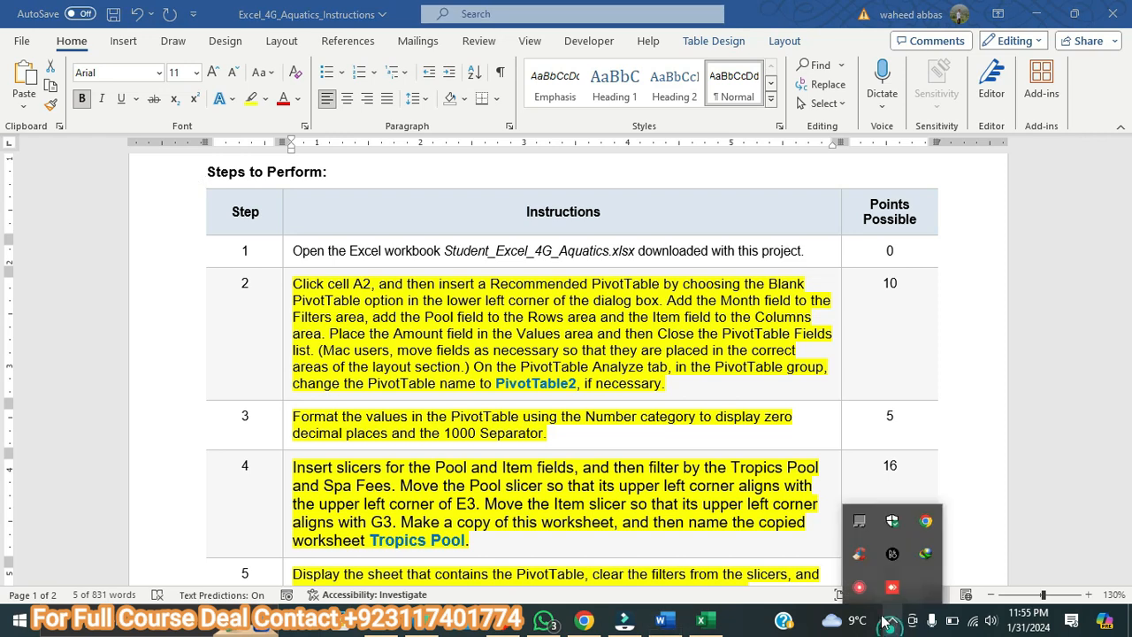